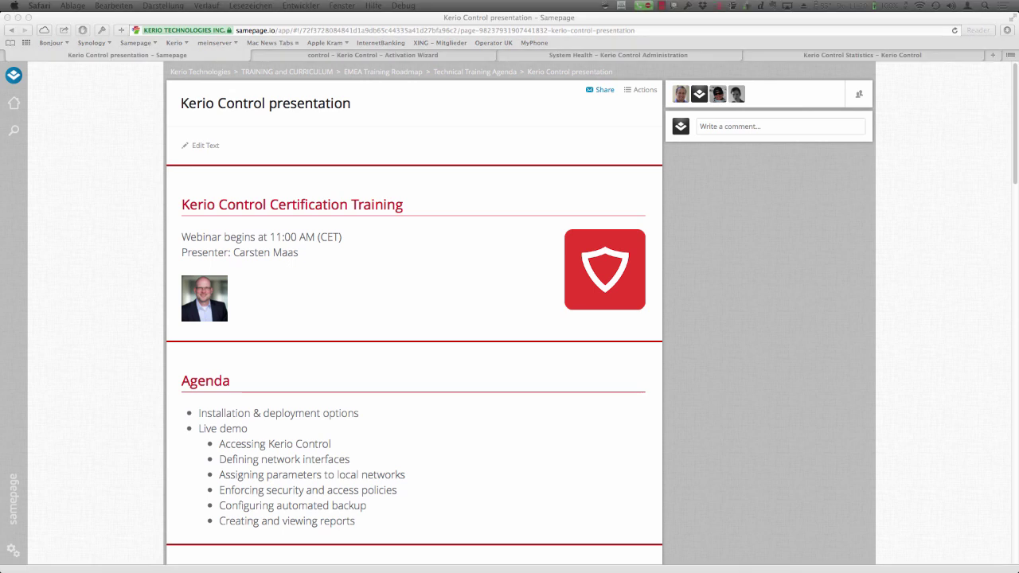
- Restore the Kerio Control VM to its 'Start' snapshot and close the Snapshots window
drag(1018, 48, 693, 147)
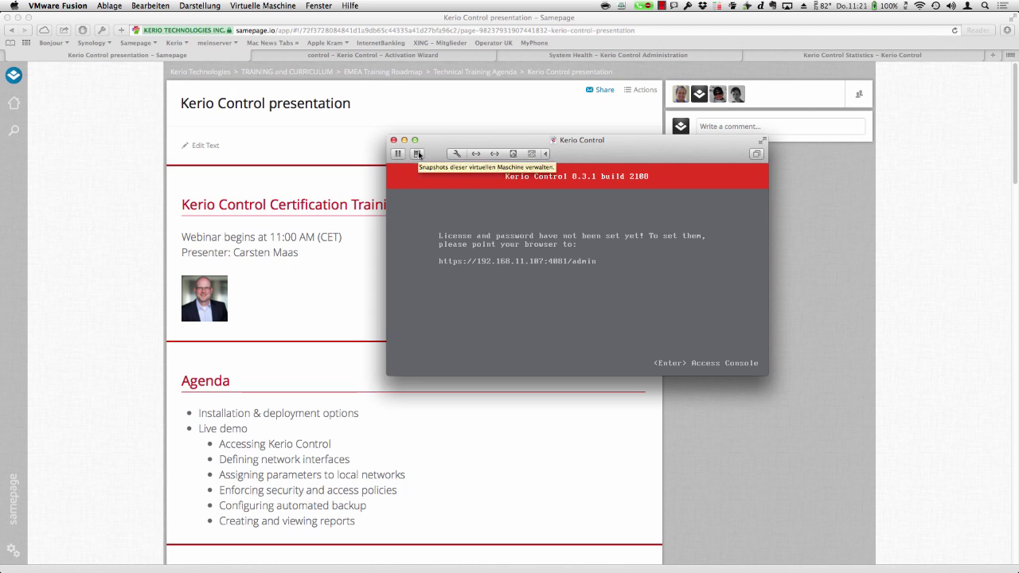
click(417, 154)
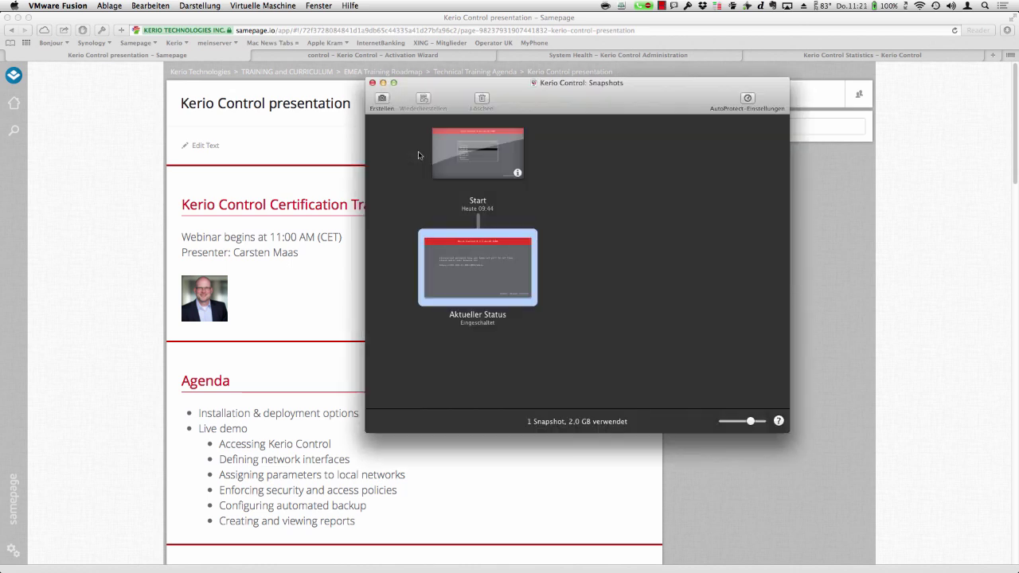
double_click(482, 159)
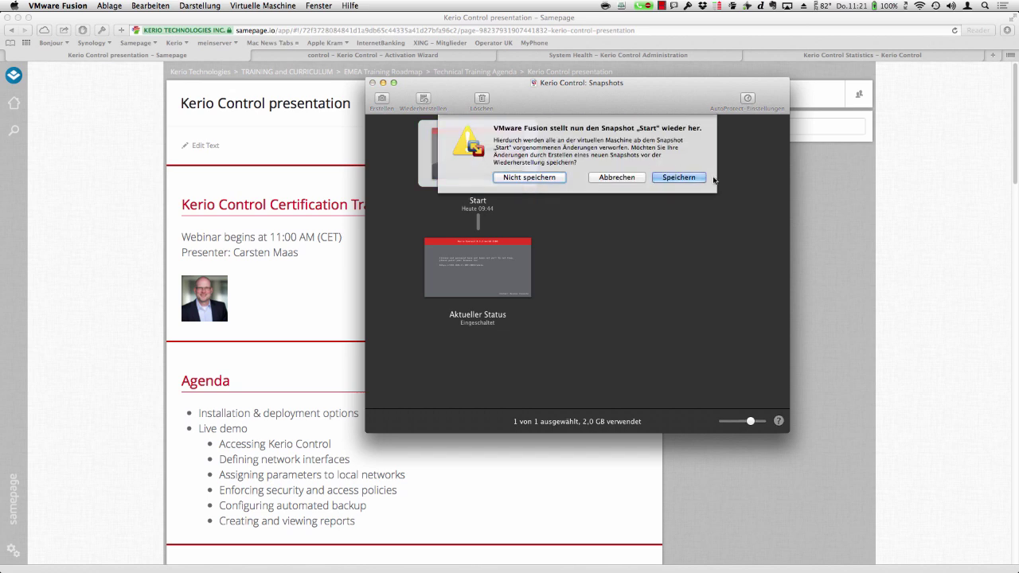
click(547, 178)
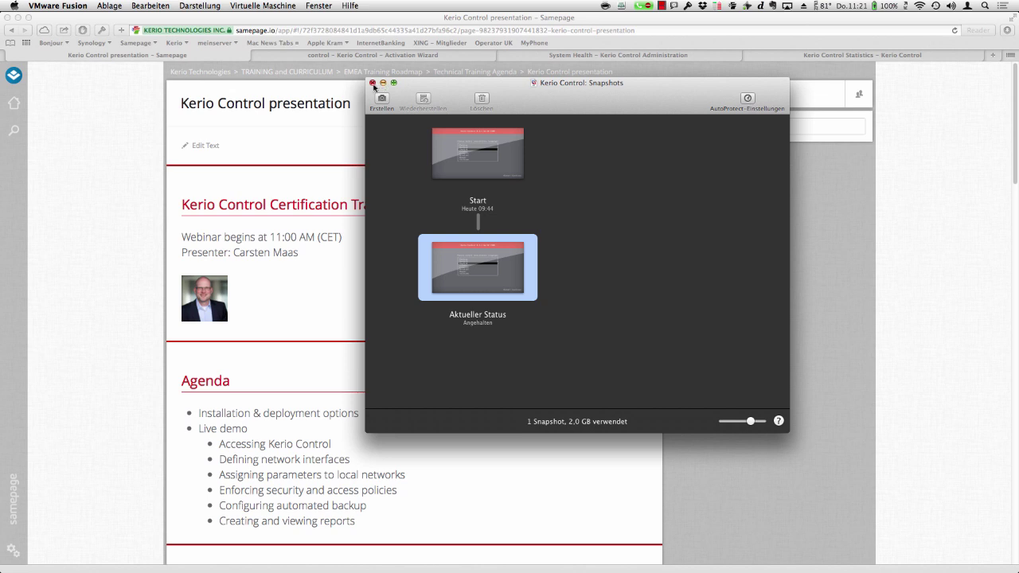
click(372, 83)
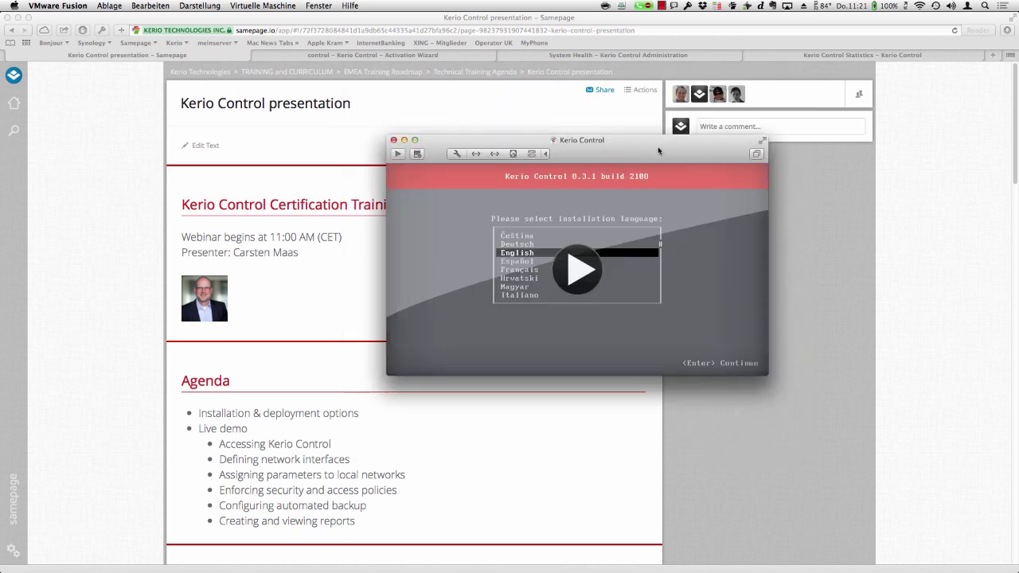
- Resume the Kerio Control VM, enlarge its window, and continue with English as installation language
drag(659, 150, 540, 130)
click(461, 260)
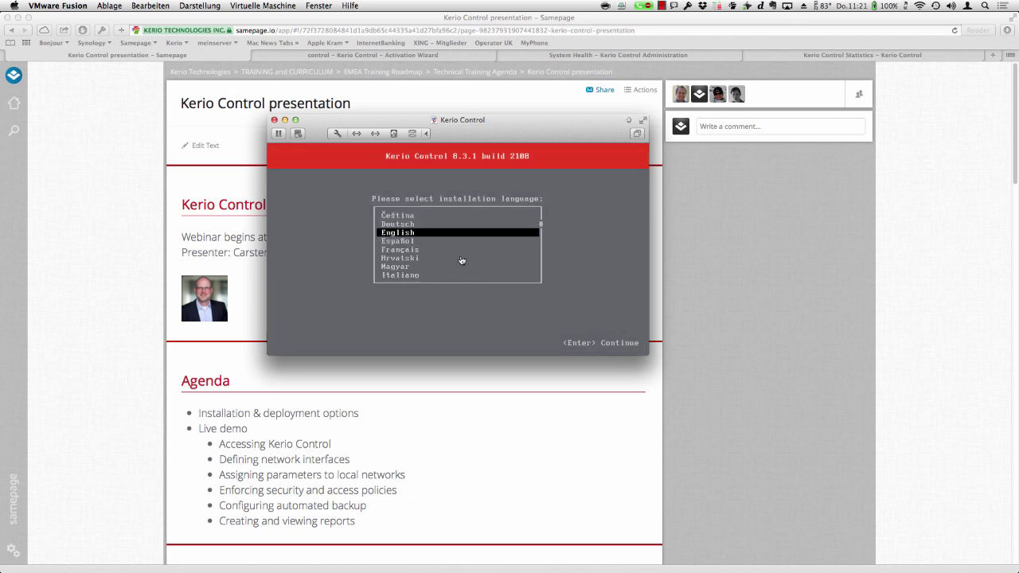
drag(646, 354, 792, 462)
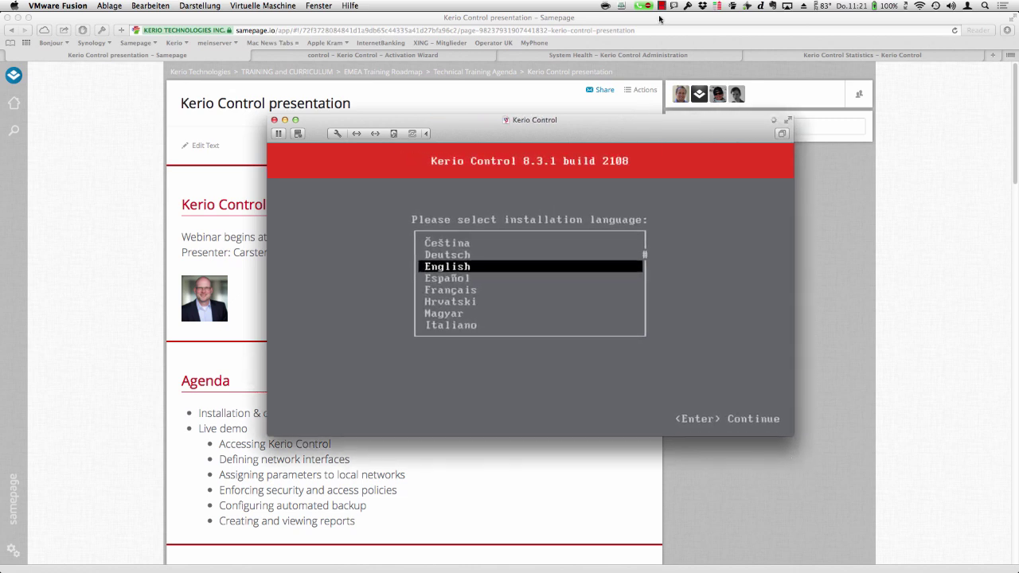
drag(658, 130, 534, 99)
drag(658, 406, 800, 483)
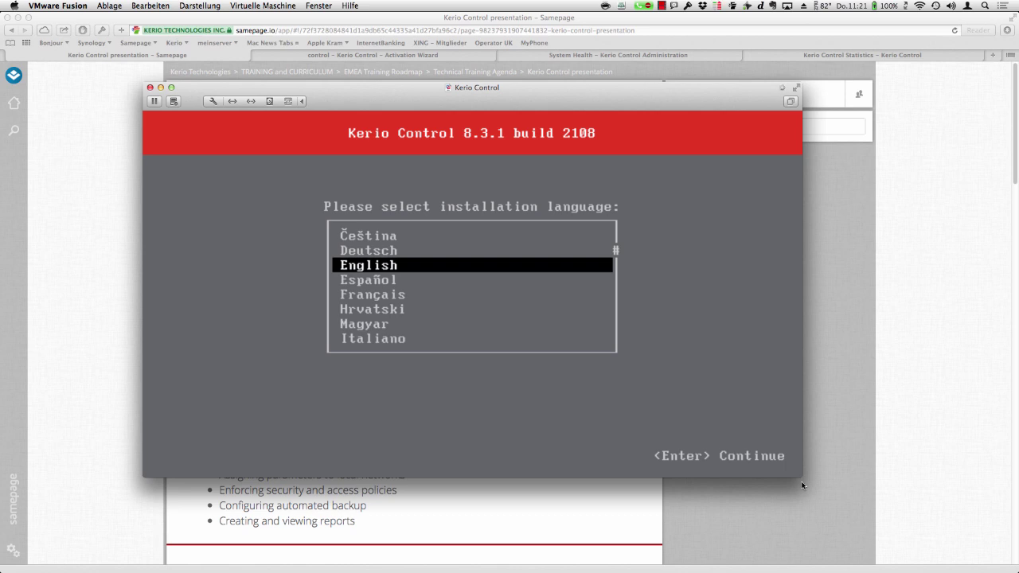
key(Return)
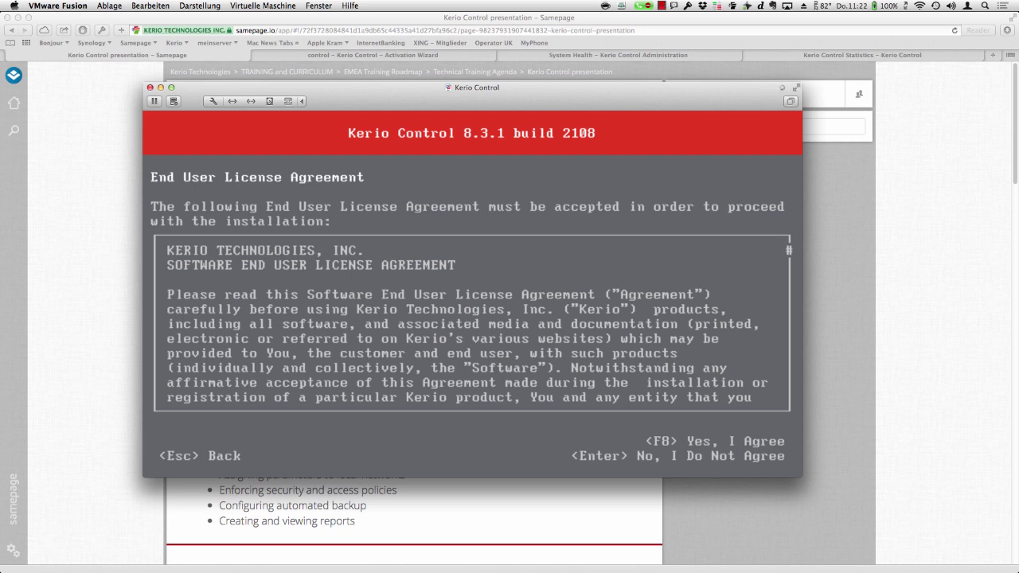
- Accept the Kerio Control license agreement with F8
key(F8)
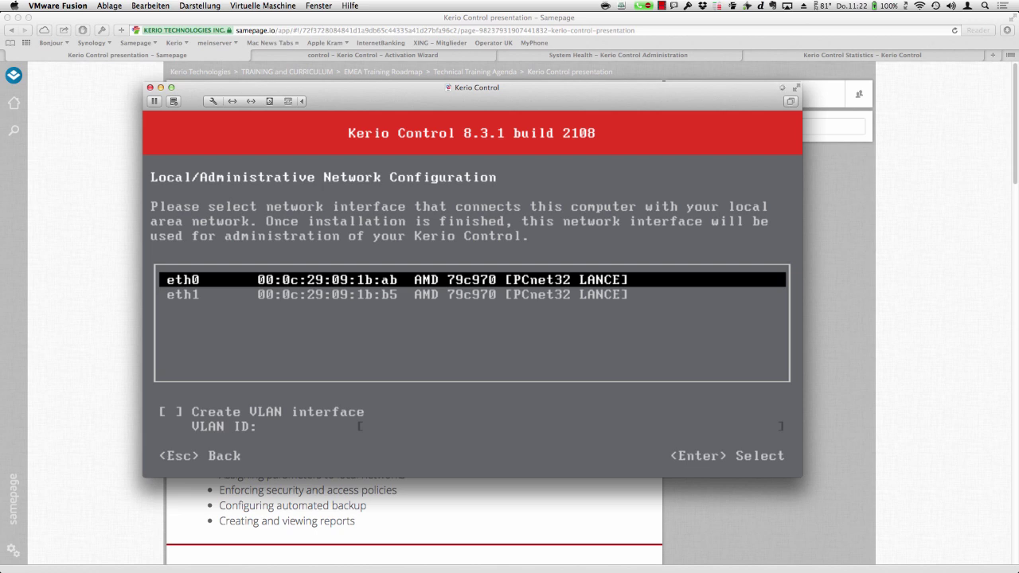
- Choose eth0 as the local interface with DHCP addressing and continue to finalize installation
key(Return)
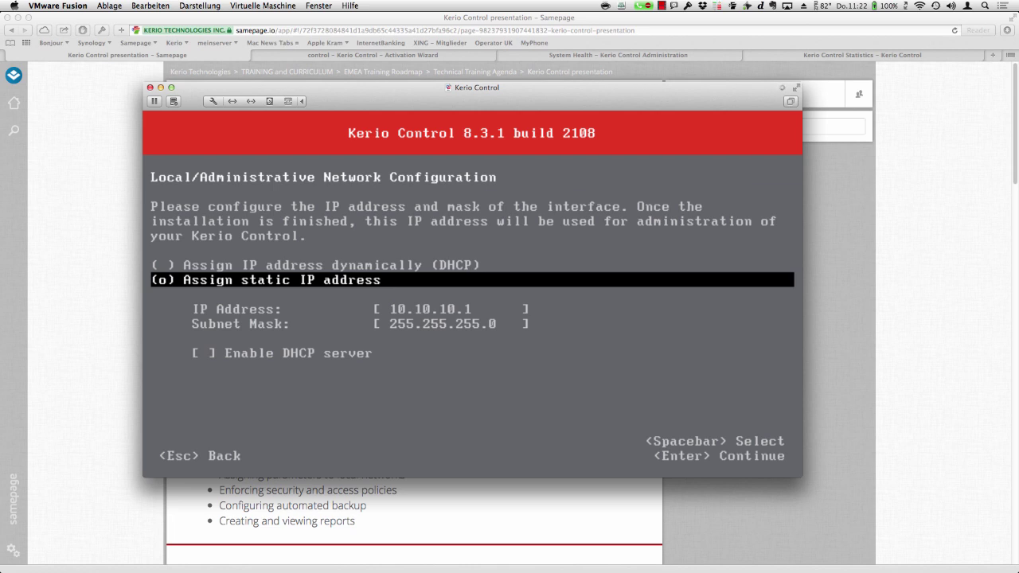
key(Up)
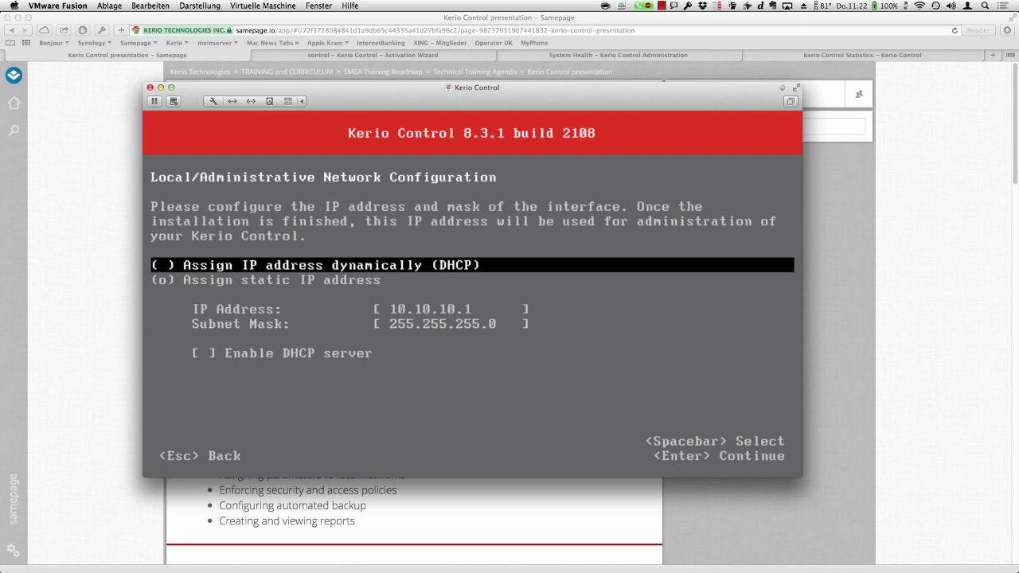
key(space)
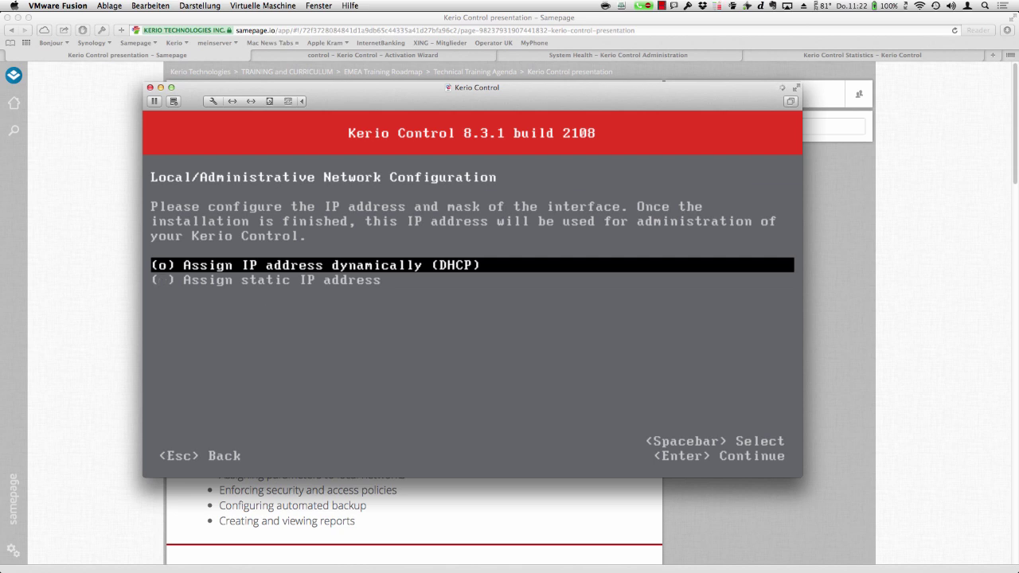
key(Return)
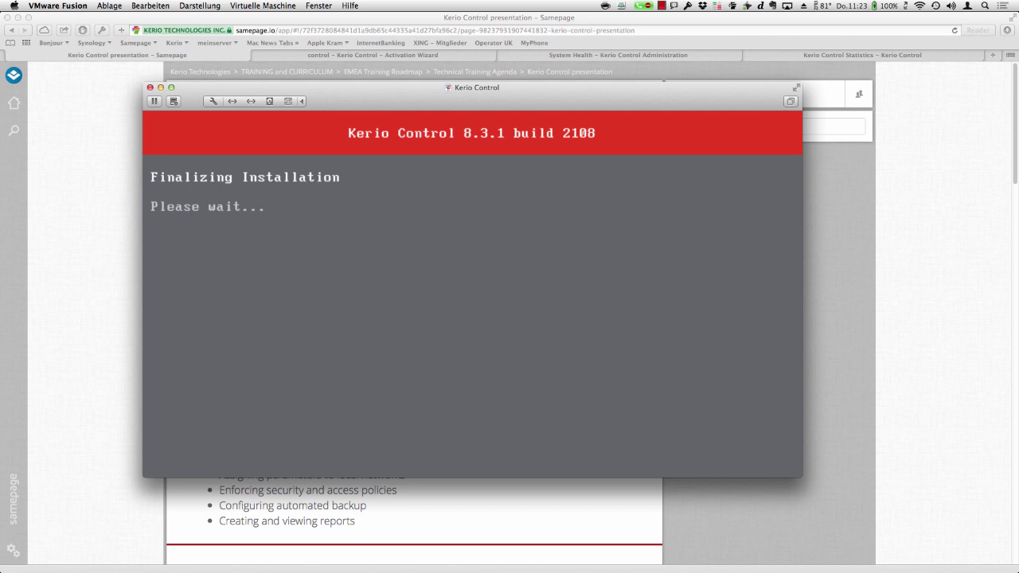
key(super+Tab)
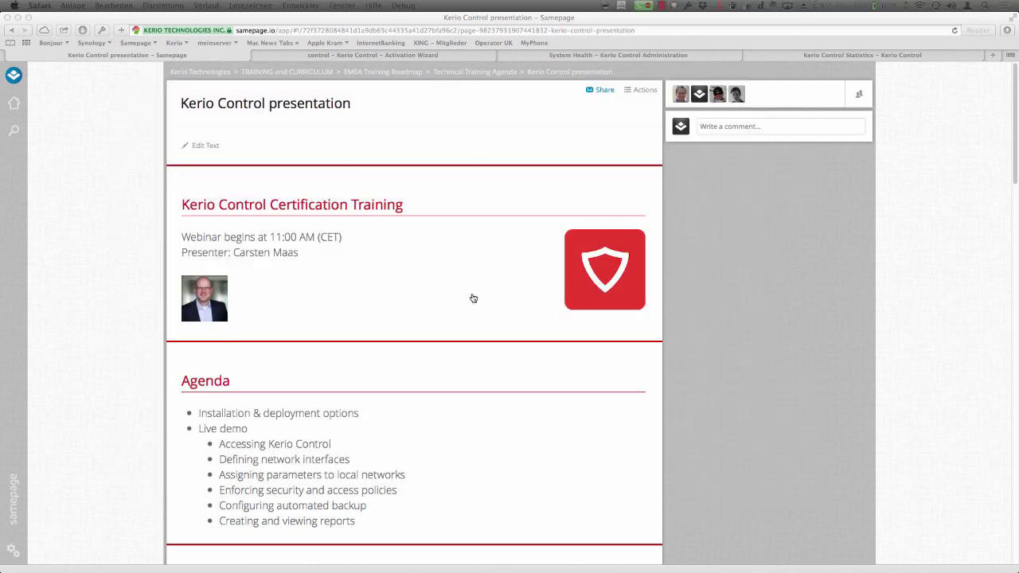
key(super+Tab)
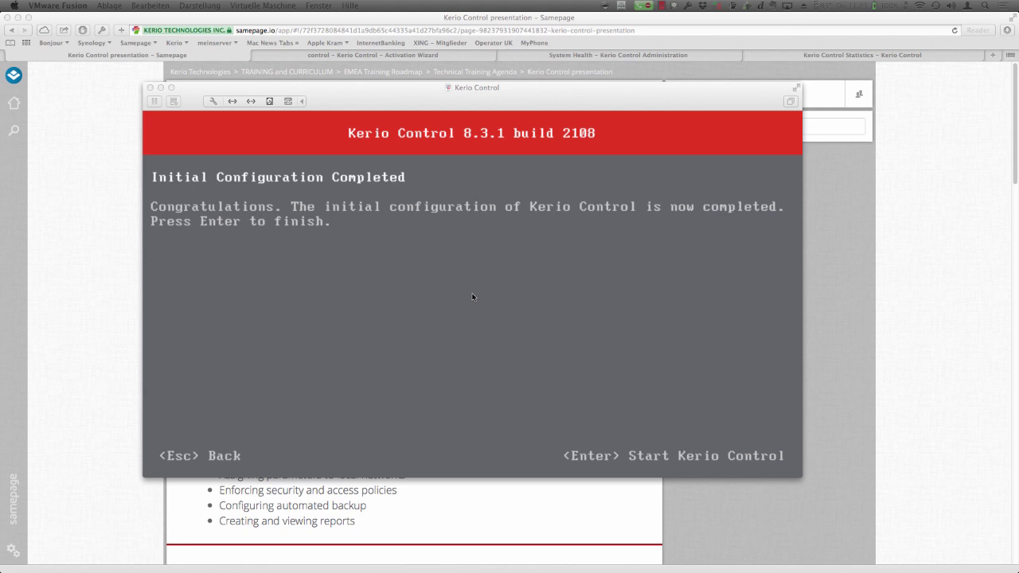
click(535, 326)
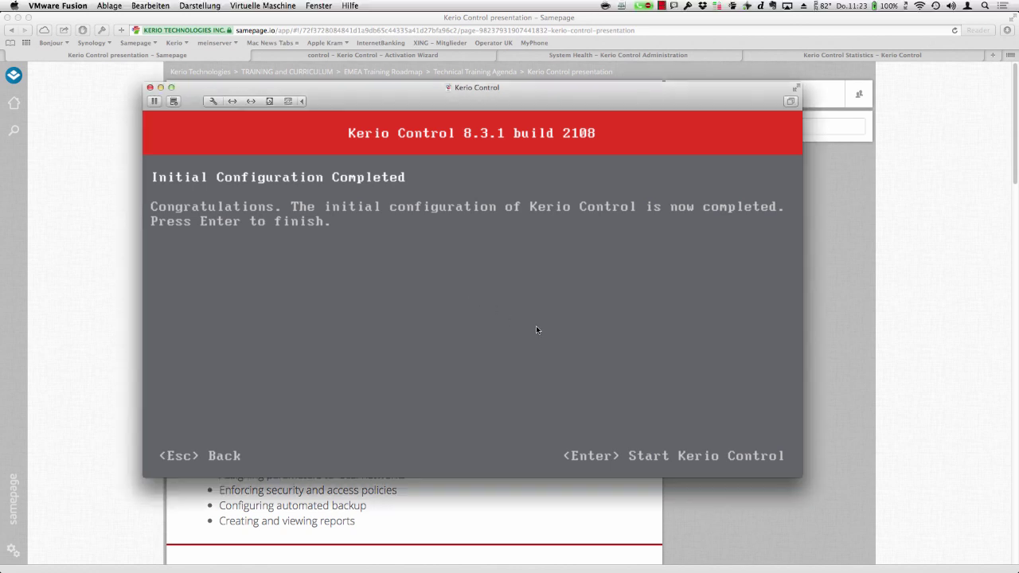
key(Return)
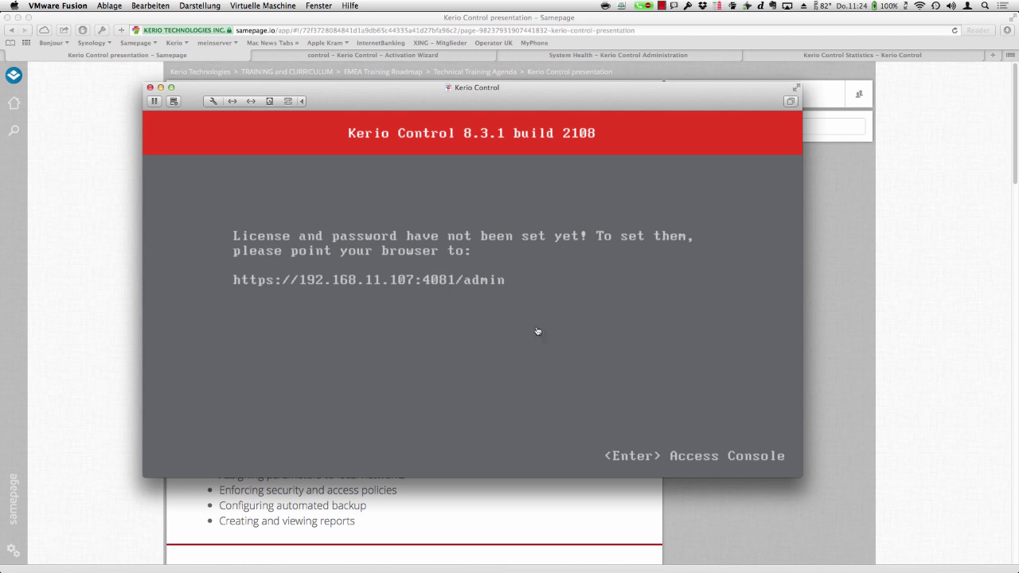
key(super+Tab)
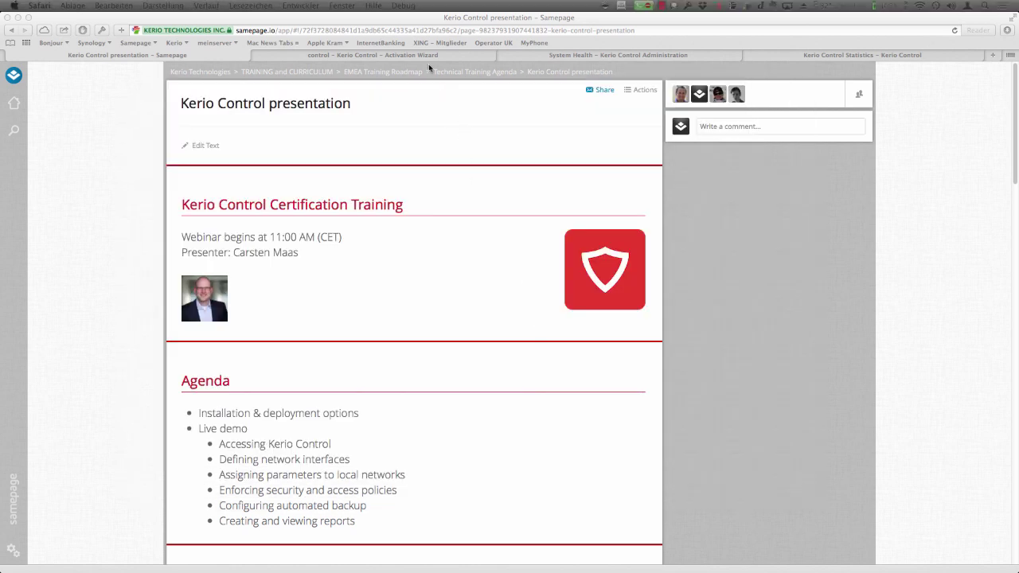
- Reload the Activation Wizard tab, accepting the certificate warning and leave-page prompts
click(426, 57)
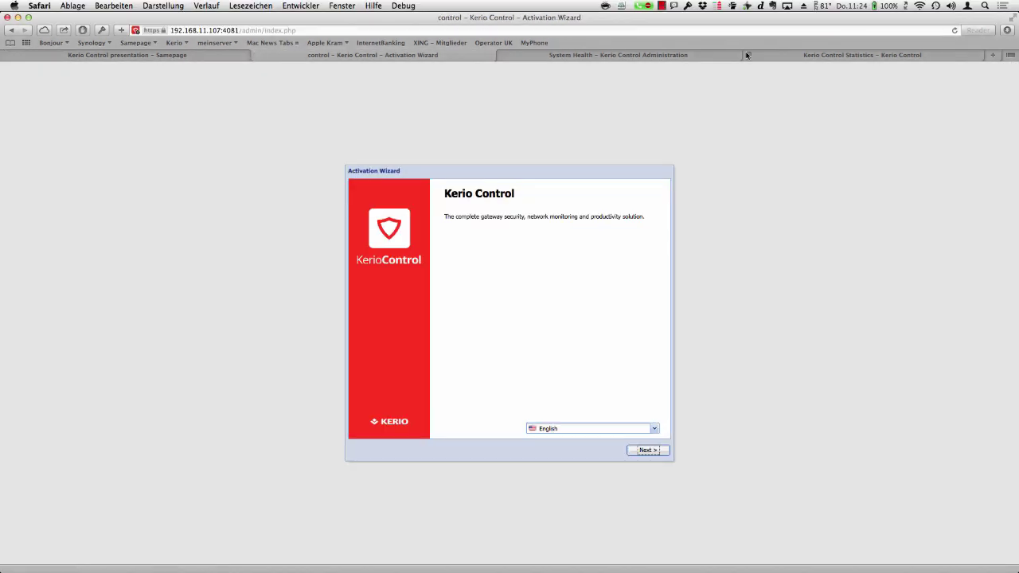
click(955, 29)
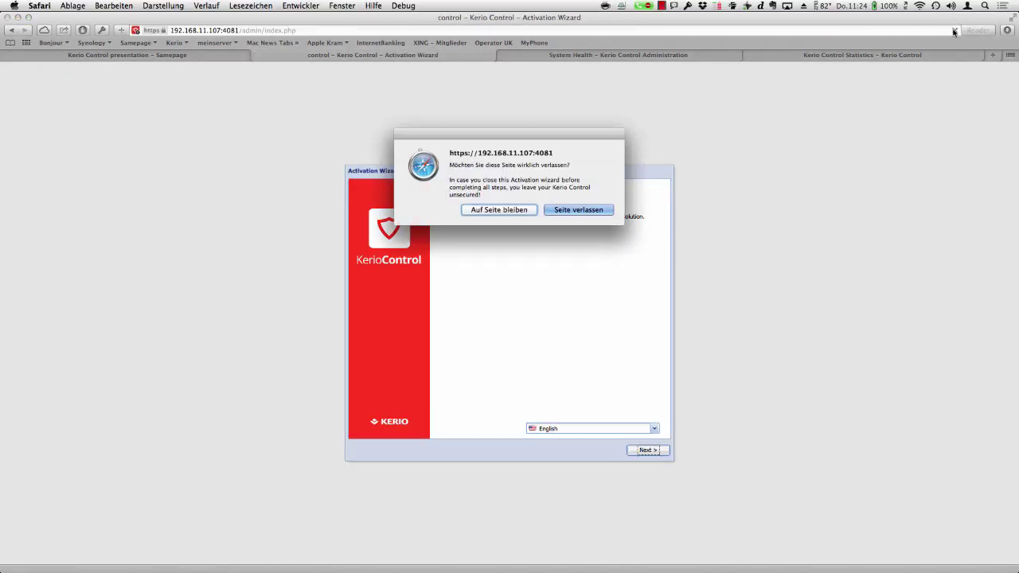
click(570, 210)
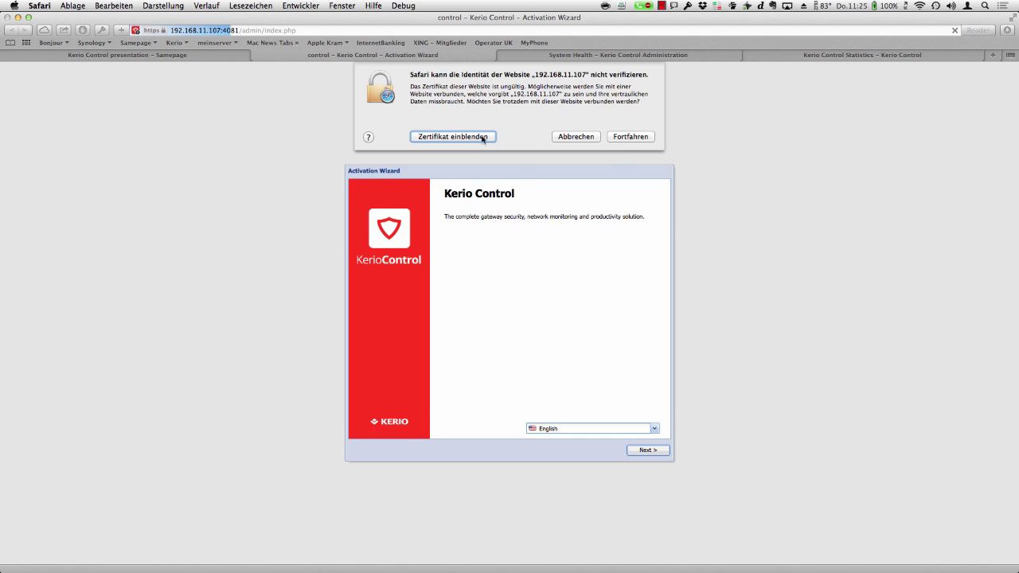
click(623, 136)
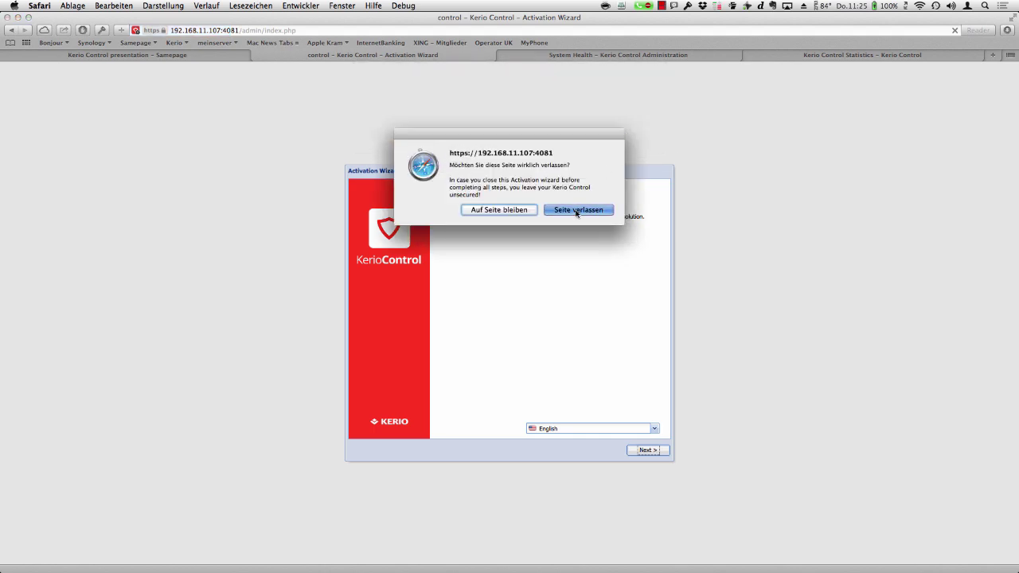
click(577, 211)
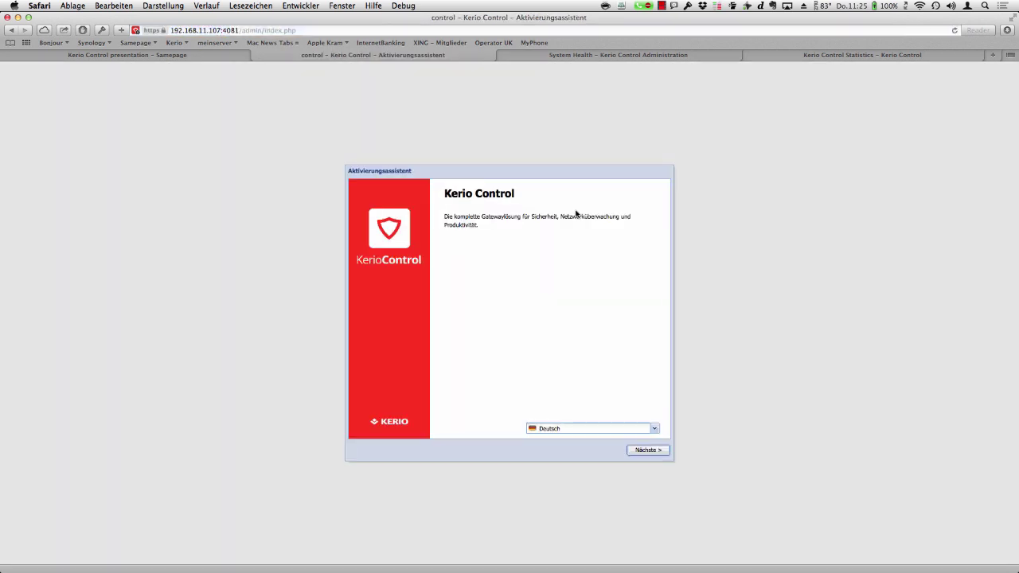
- Switch the wizard language to English, zoom the page in, and continue past the welcome page
click(654, 429)
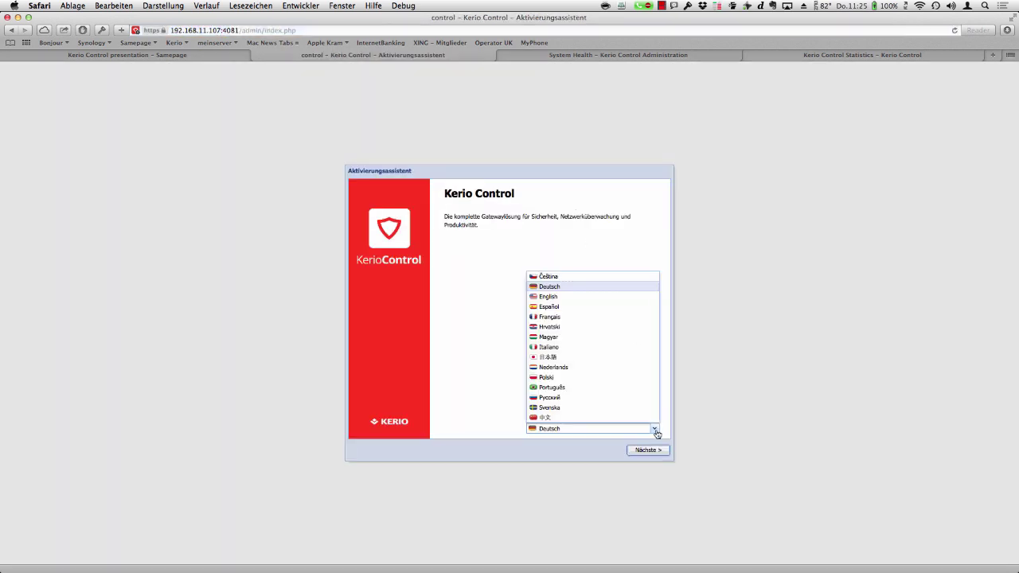
click(582, 296)
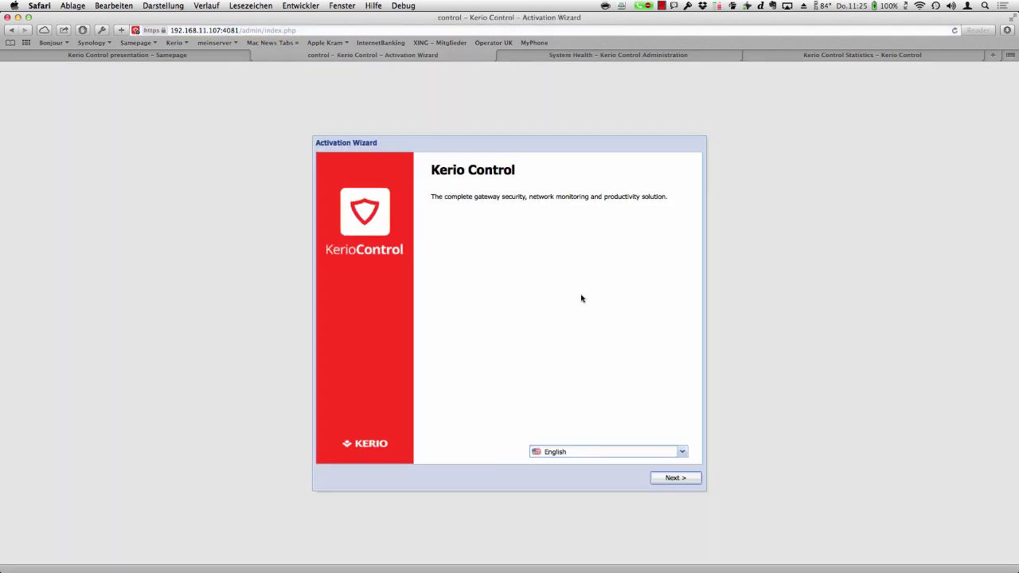
key(super+plus)
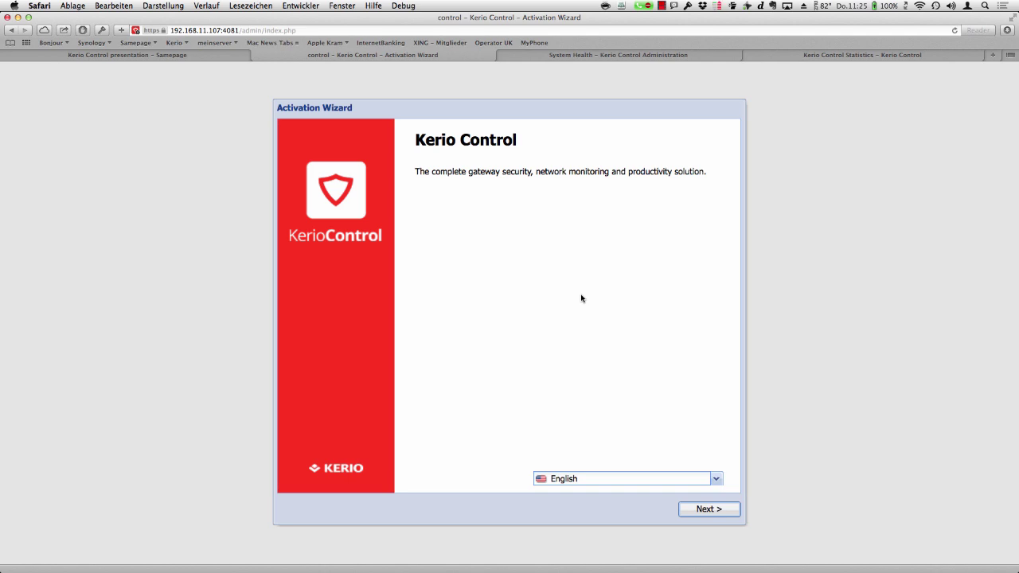
click(705, 510)
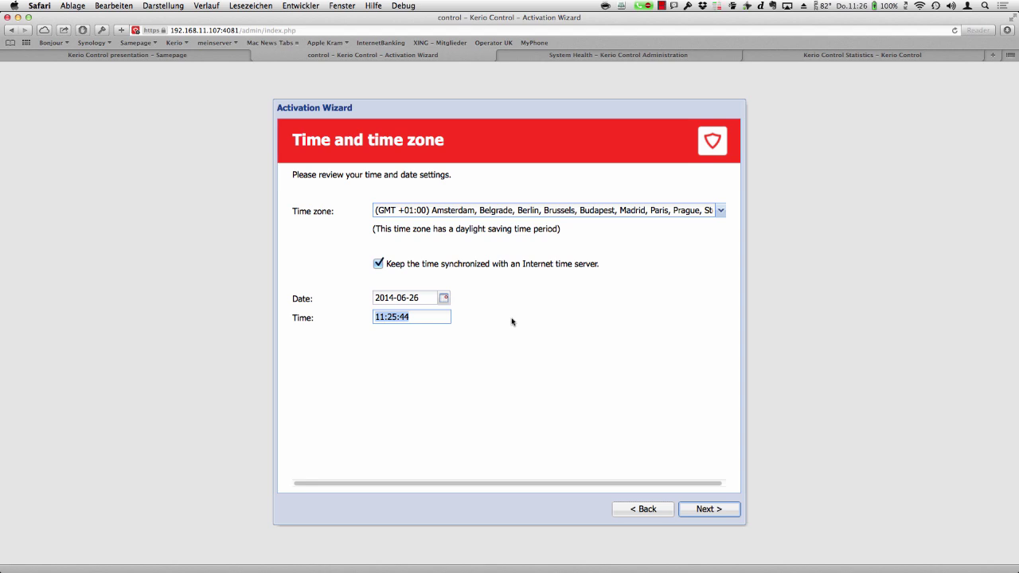
- Accept the default time zone settings and choose the free 30-day trial license
click(721, 514)
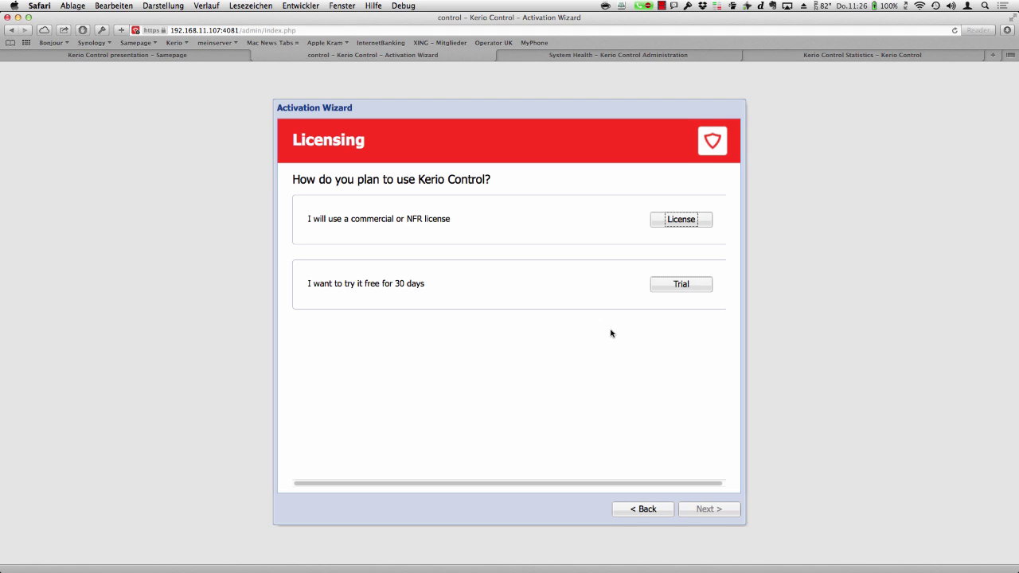
click(673, 285)
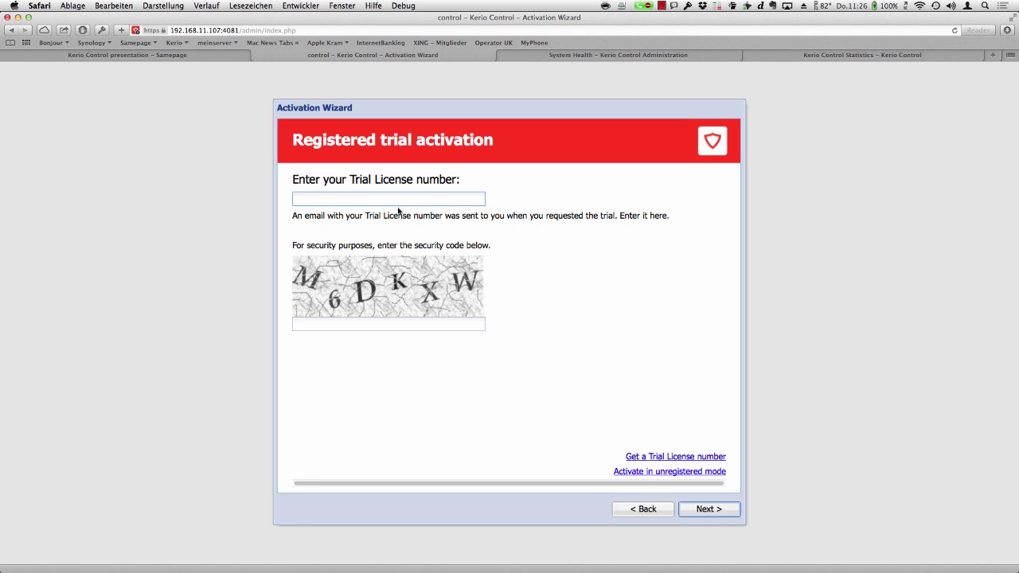
- Request a trial license number, replacing the form's e-mail field with a new e-mail address
click(692, 458)
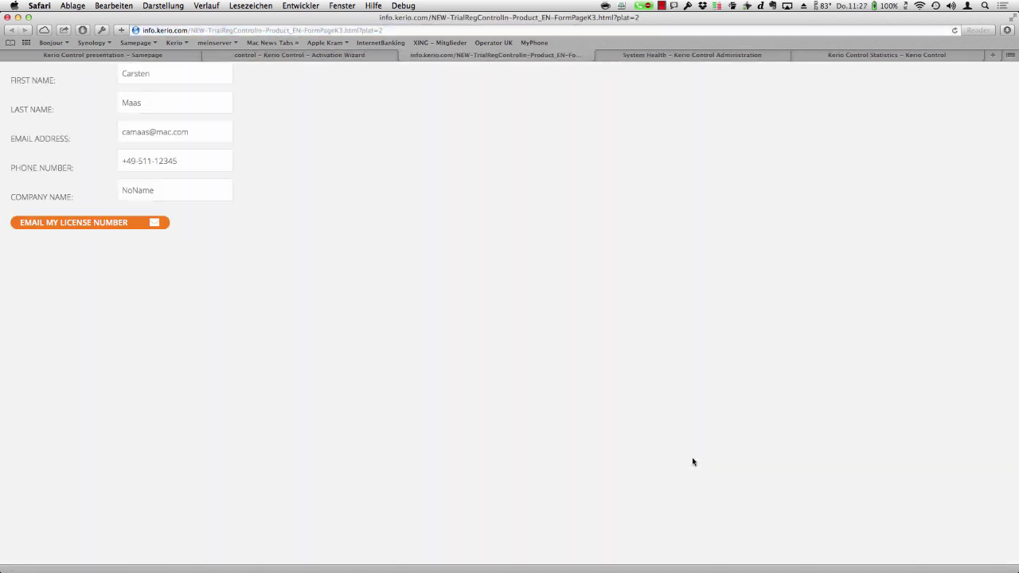
drag(193, 132, 80, 128)
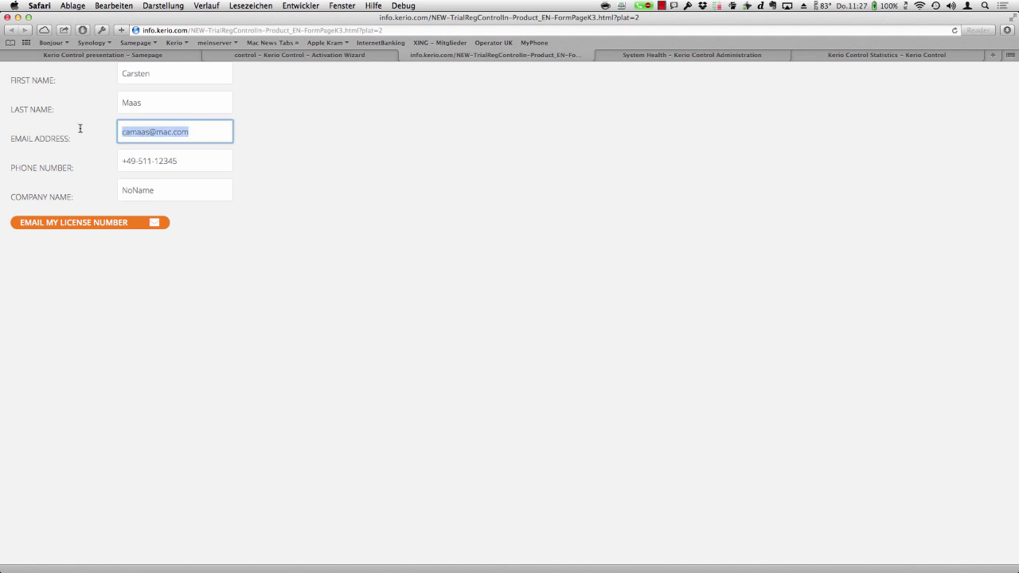
key(BackSpace)
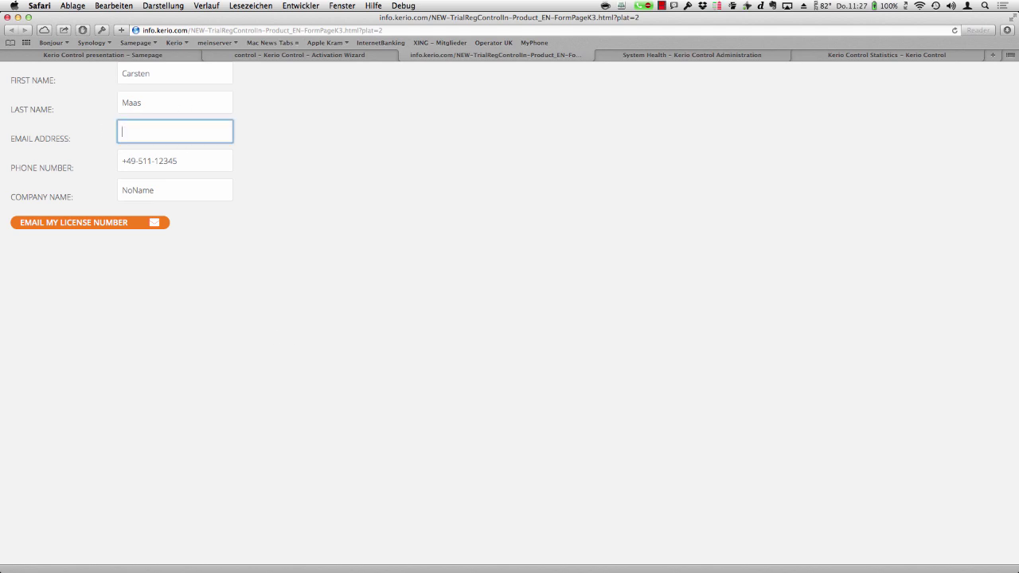
click(126, 224)
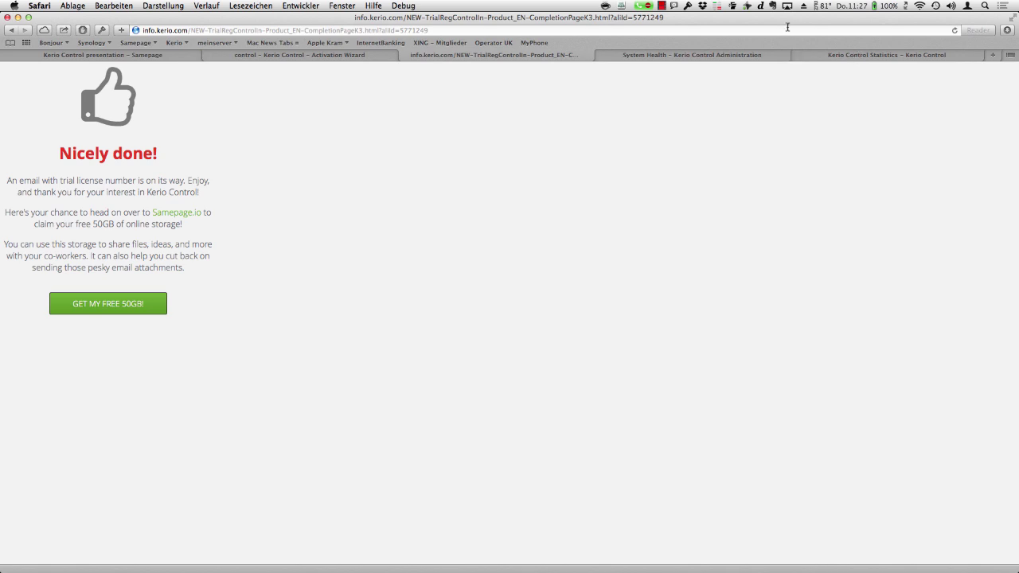
- Open mail.binebrewing.com webmail in a new tab and sign in with the prefilled credentials
key(super+t)
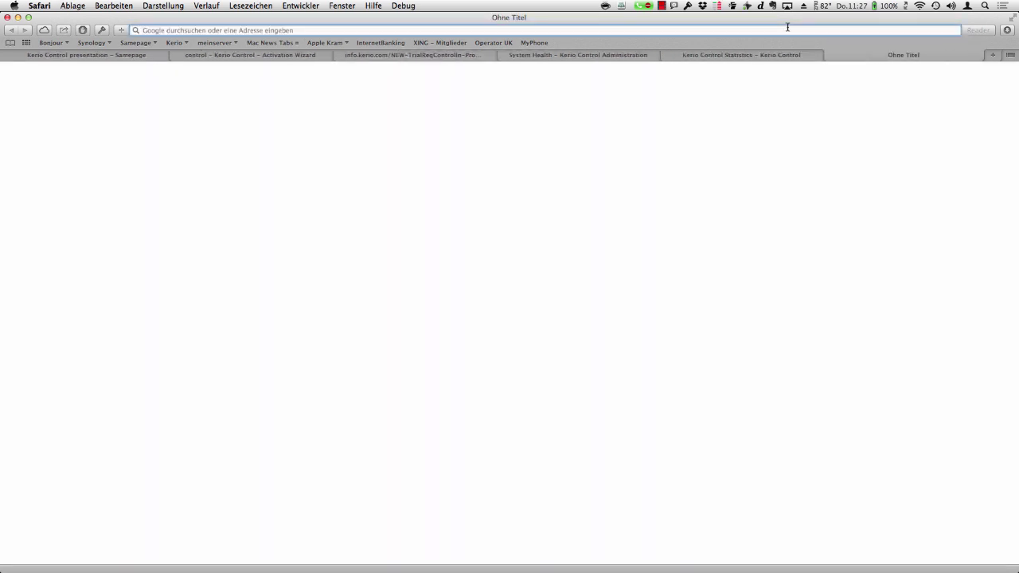
text(mail.binebrewing.com:4040)
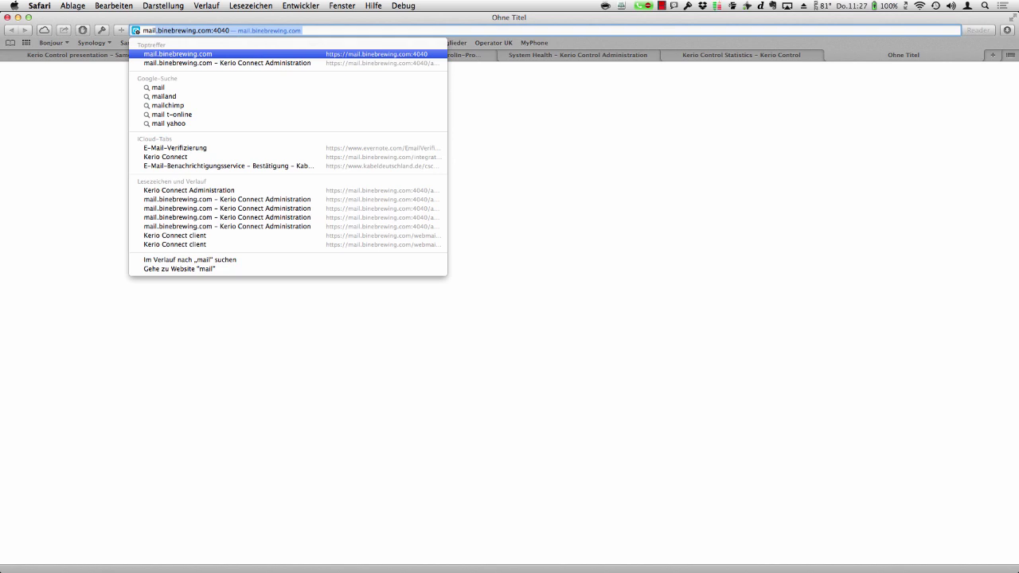
key(Right)
key(BackSpace)
key(BackSpace)
key(BackSpace)
key(BackSpace)
key(BackSpace)
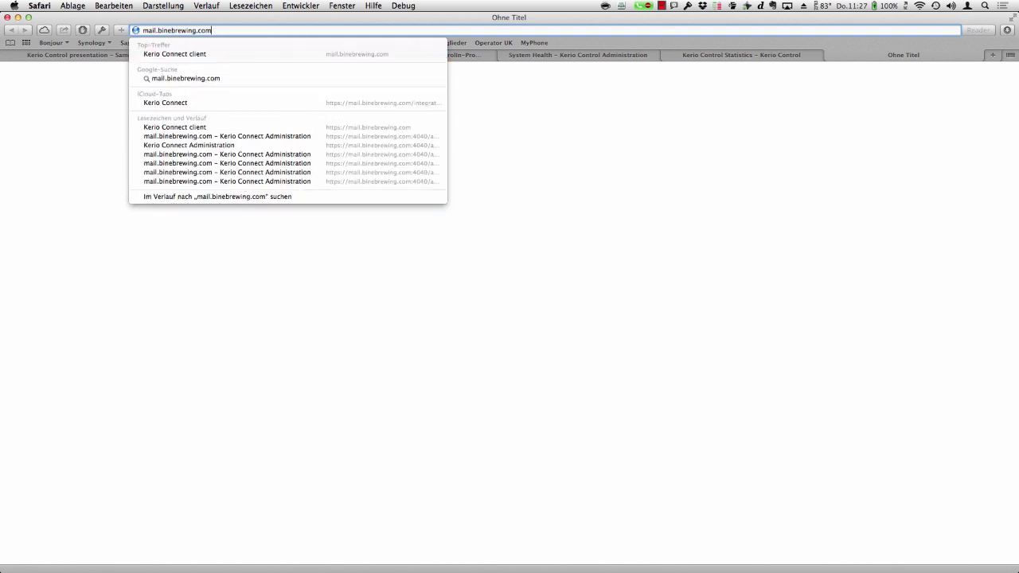
key(Return)
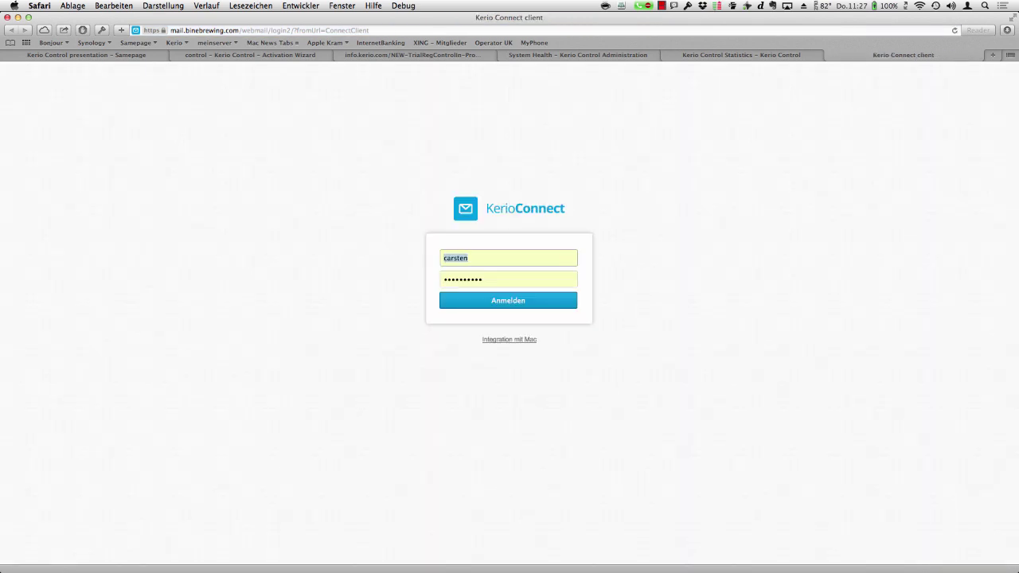
key(Return)
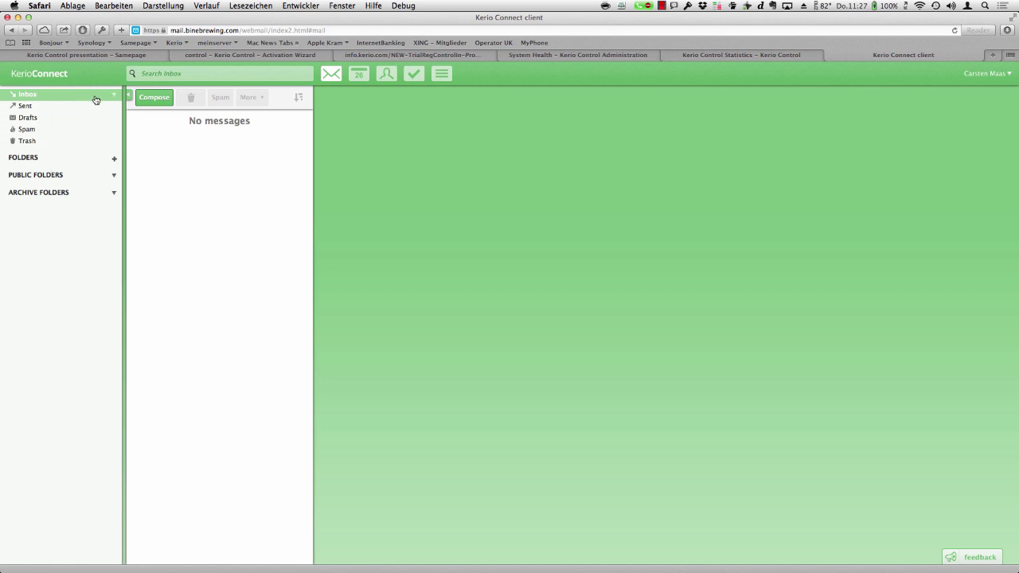
- Check the Sent and Inbox folders and both contacts, then return to the Activation Wizard tab
click(43, 106)
click(40, 95)
click(379, 80)
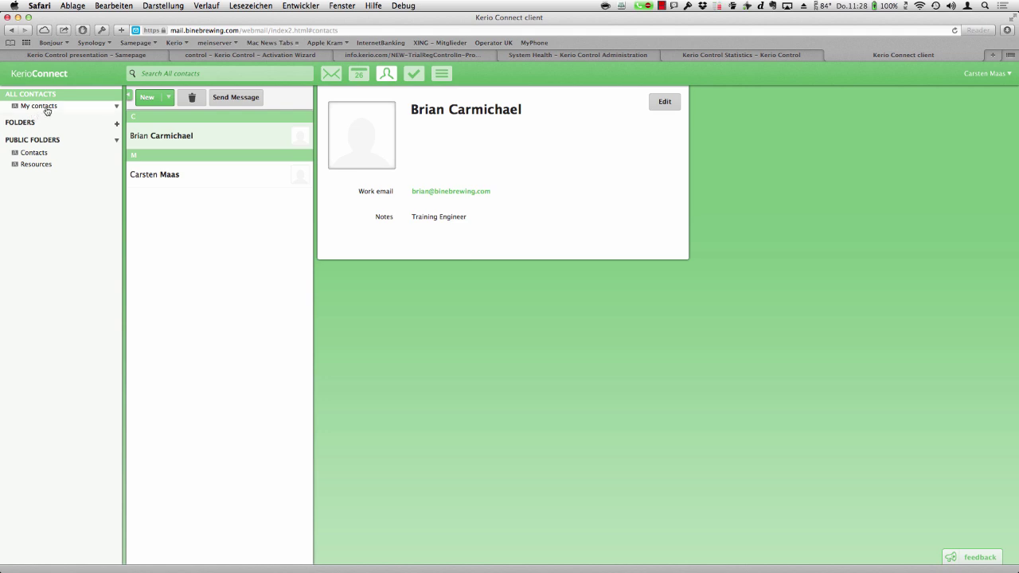
click(174, 174)
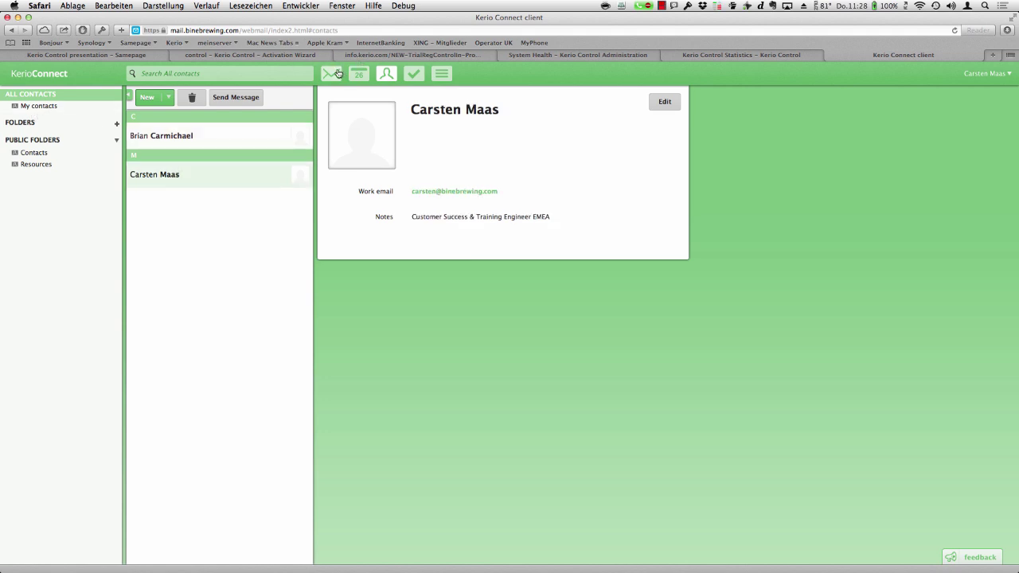
click(338, 74)
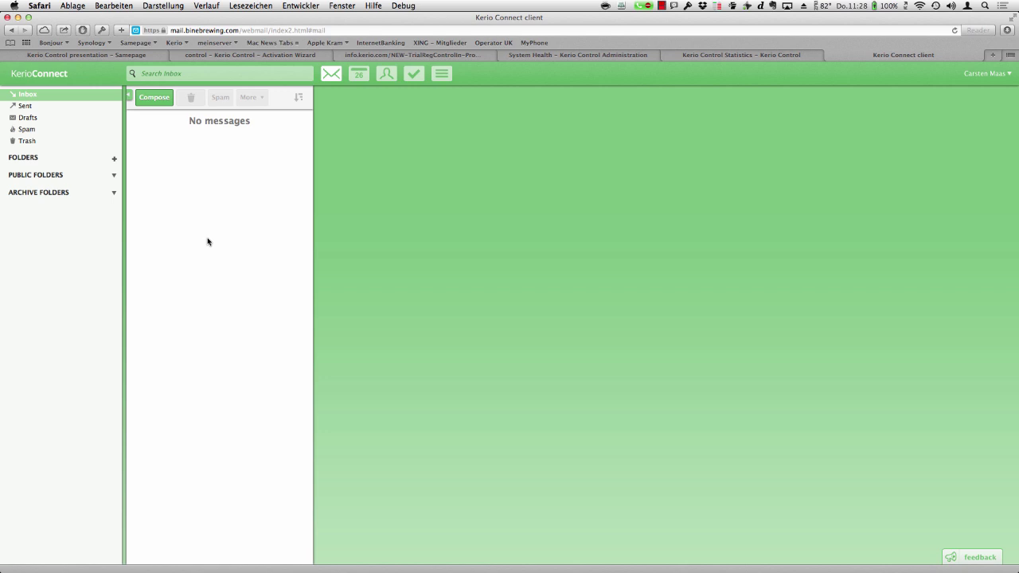
click(247, 56)
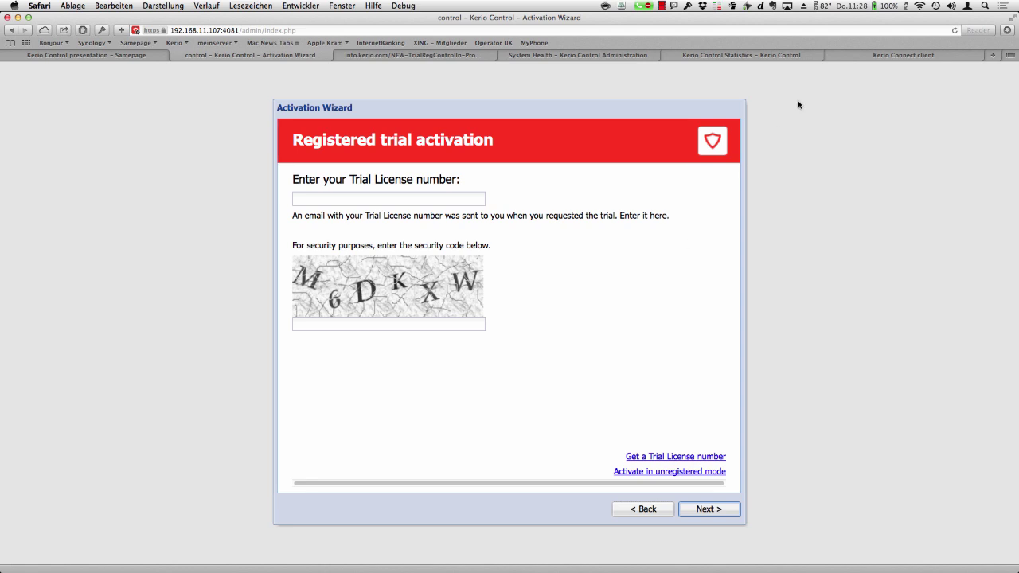
- Choose unregistered trial activation in the wizard, then open the arrived Kerio Control Download e-mail in webmail
click(855, 54)
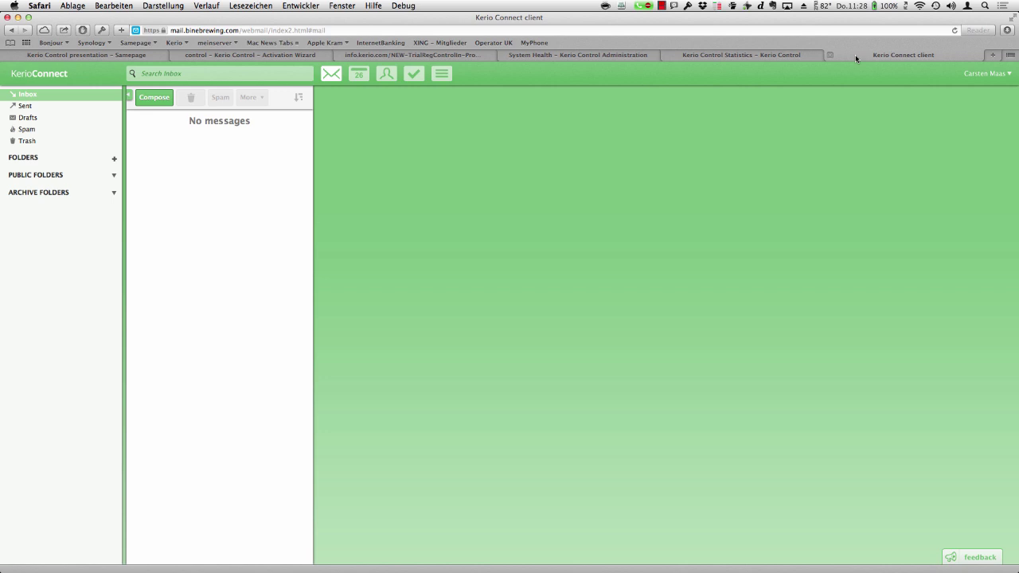
click(291, 55)
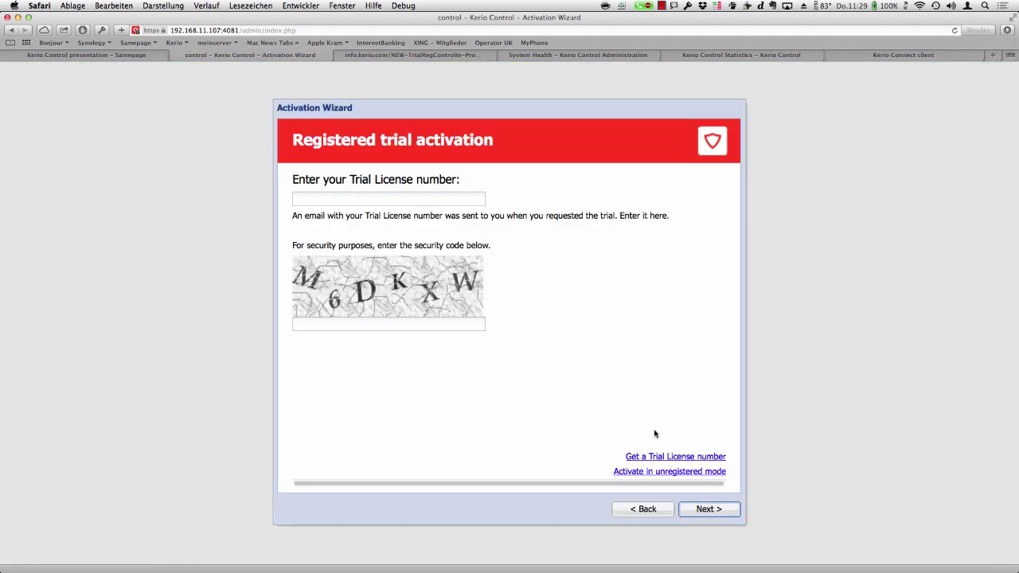
click(682, 472)
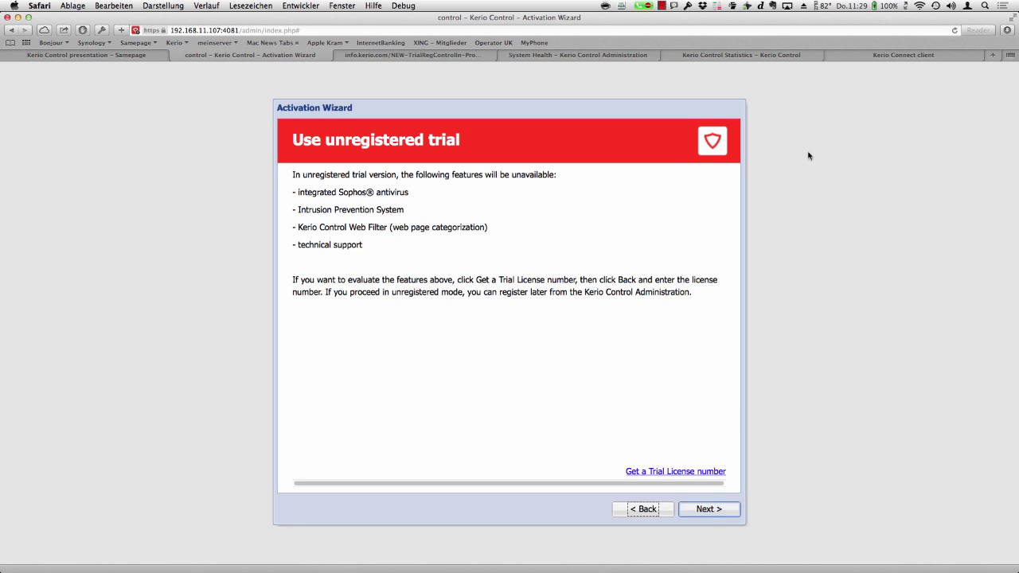
click(868, 57)
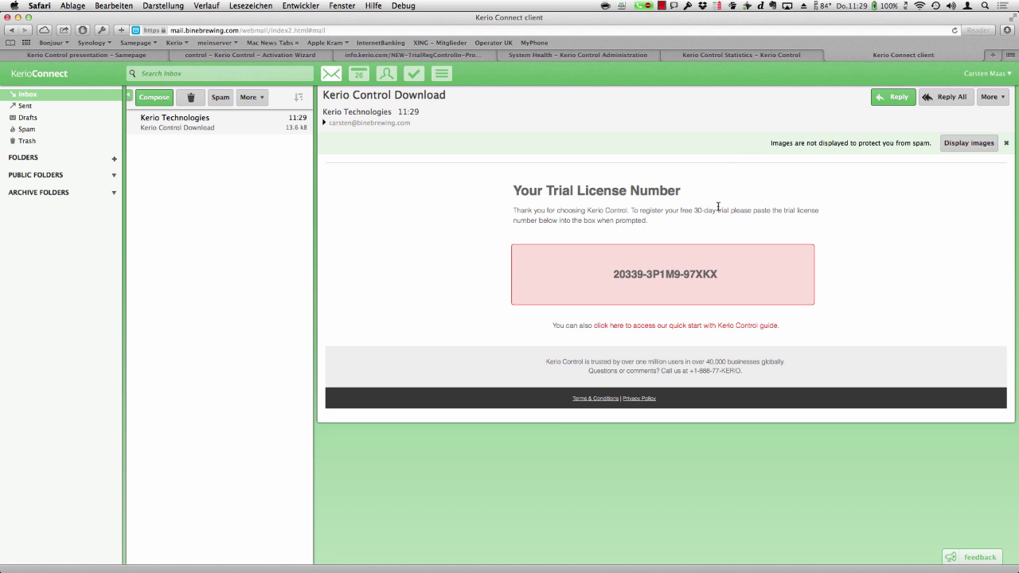
- Select the trial license number in the Kerio Control Download e-mail and return to the Activation Wizard
drag(719, 273, 609, 274)
key(super+c)
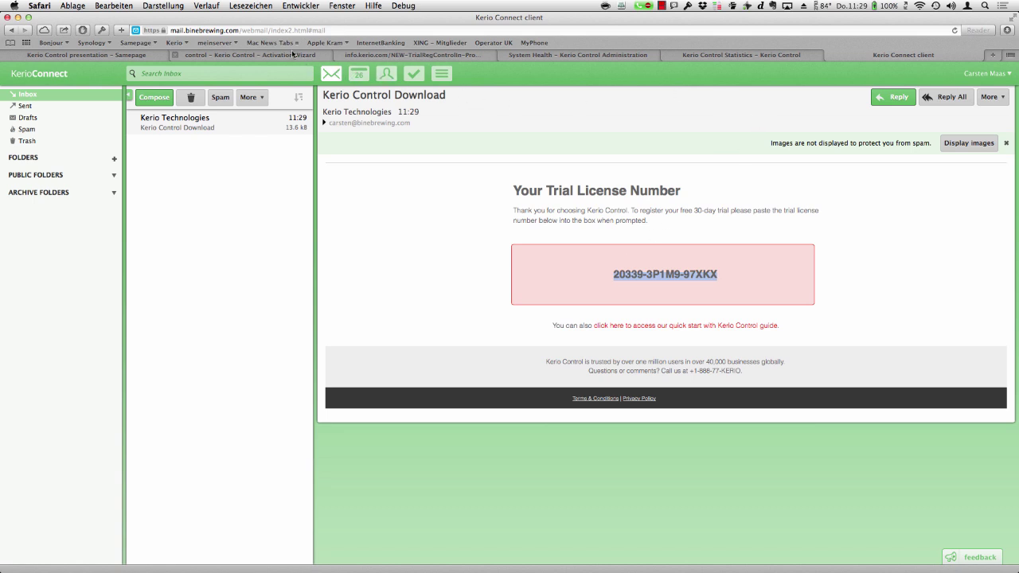
click(292, 54)
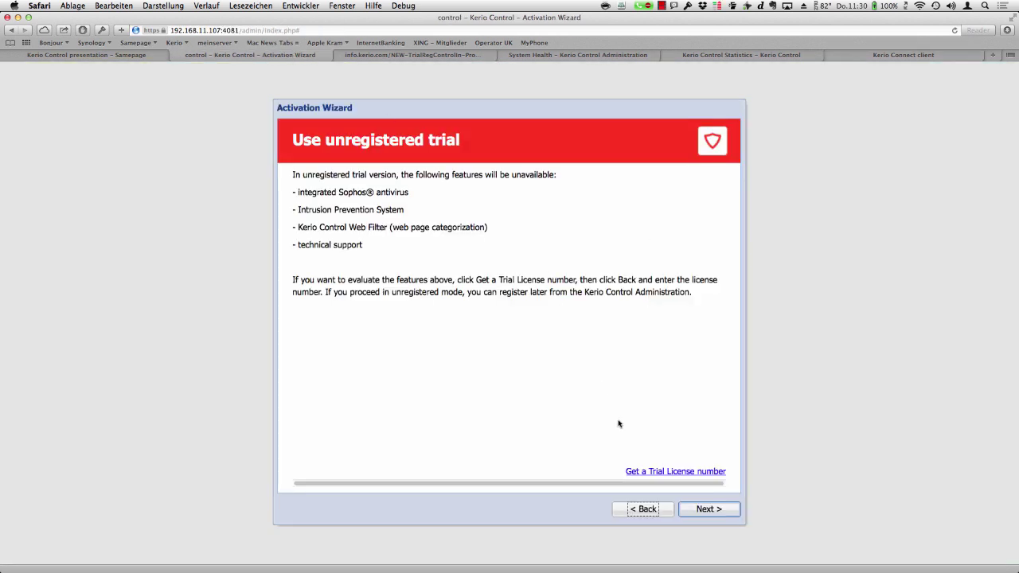
- Register the trial with the pasted license number and the displayed security code
click(646, 509)
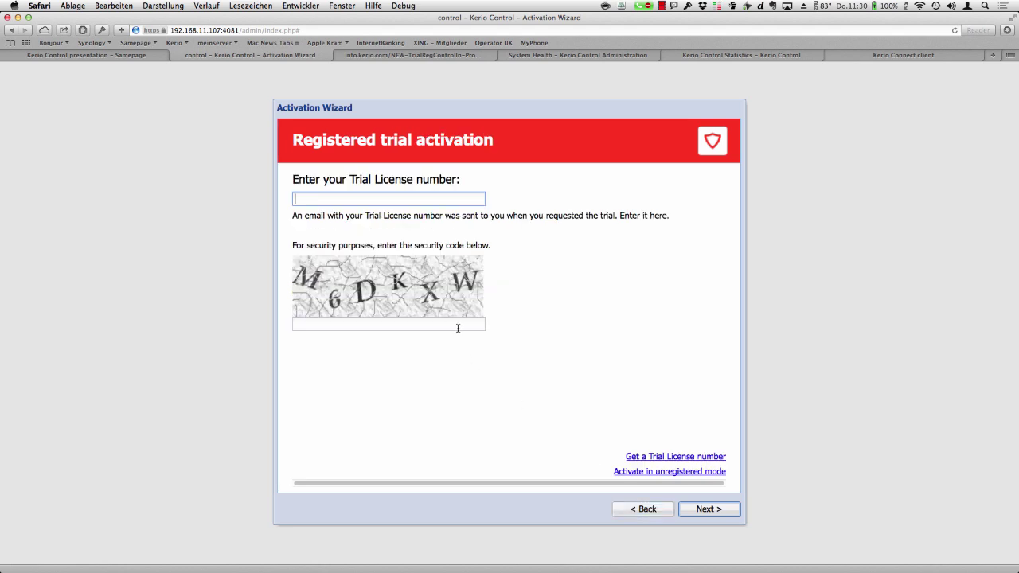
key(super+v)
click(458, 329)
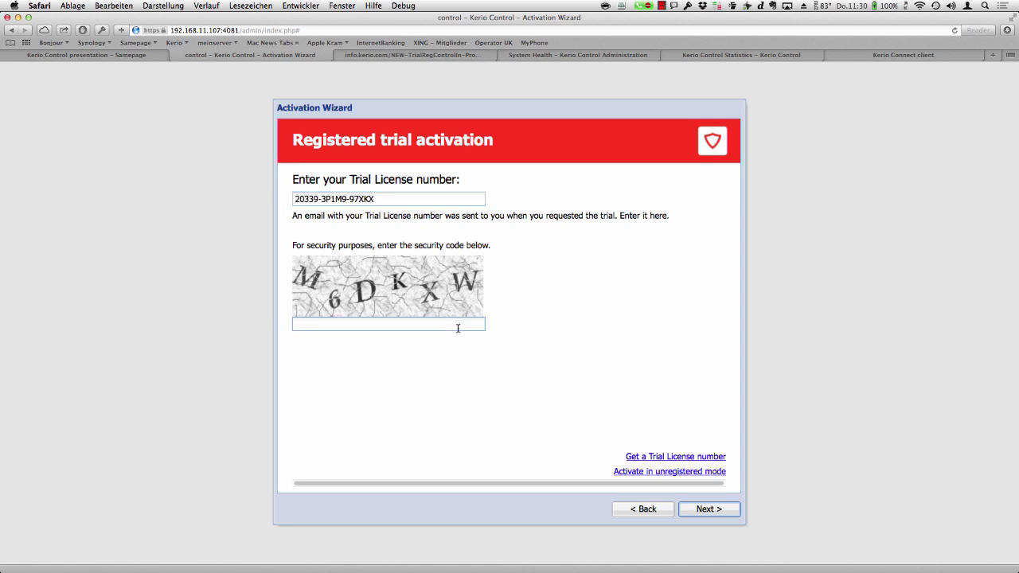
text(M6DKXW)
click(709, 509)
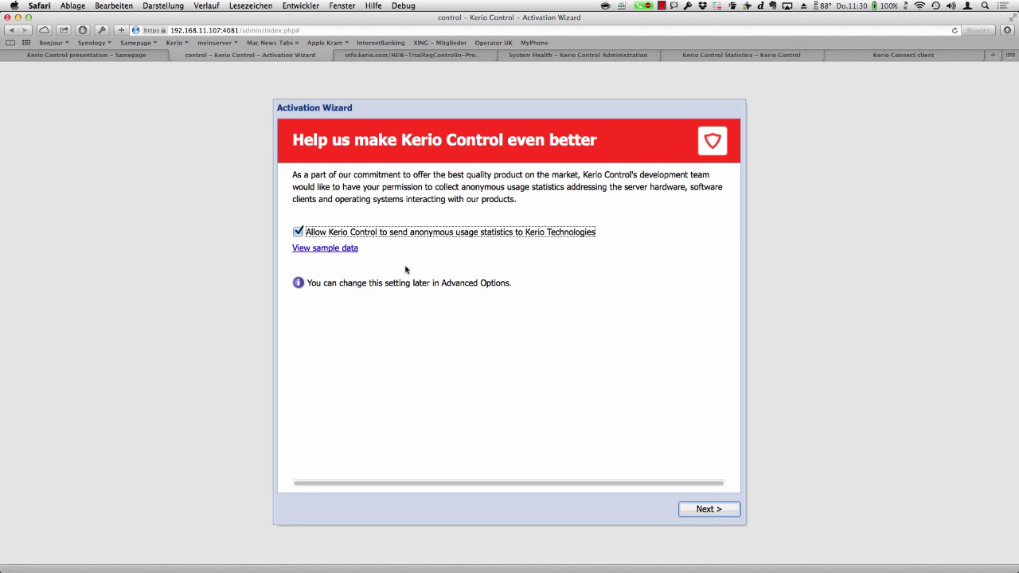
click(340, 250)
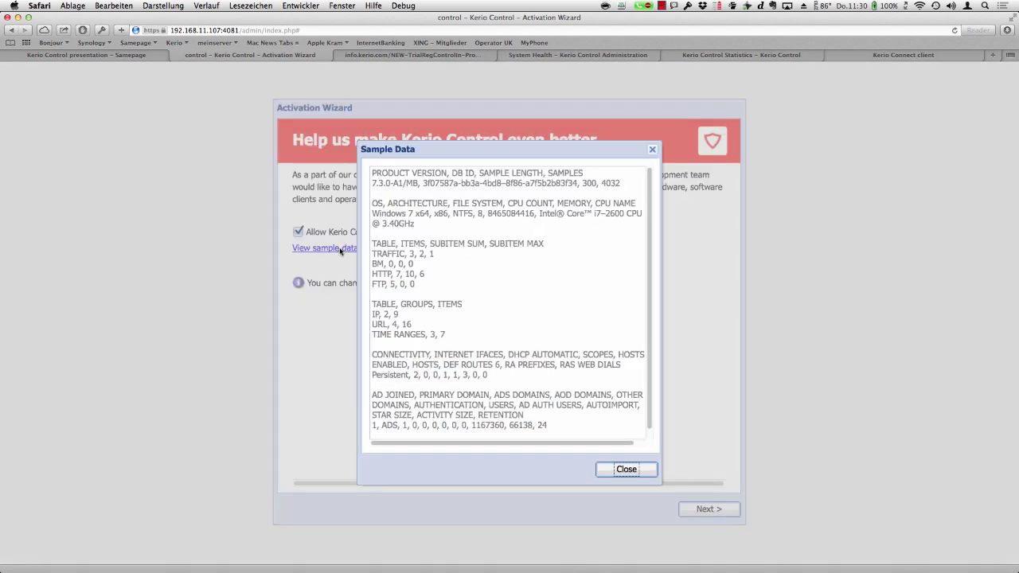
scroll(492, 225, down, 2)
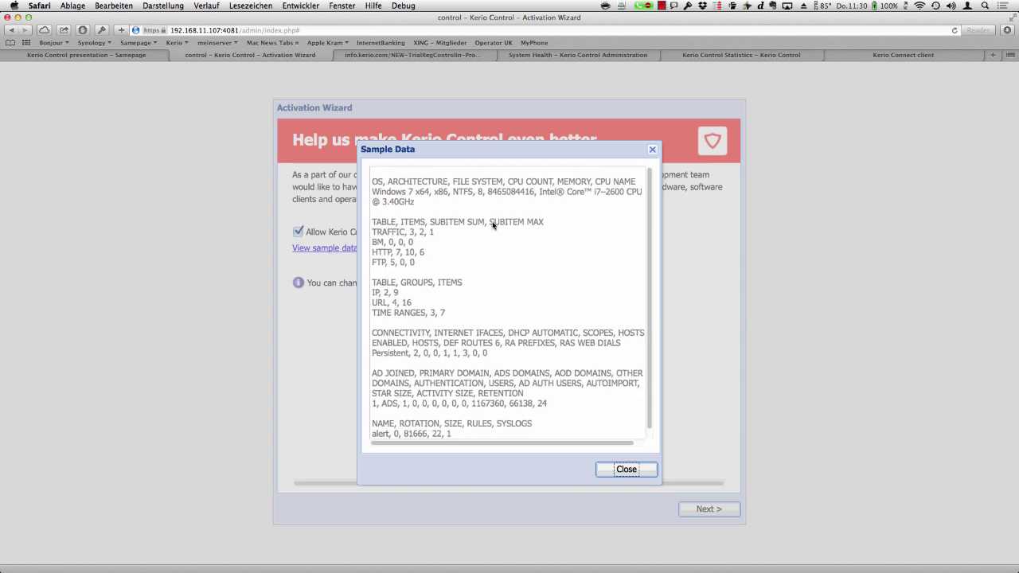
scroll(492, 225, down, 5)
scroll(492, 223, down, 15)
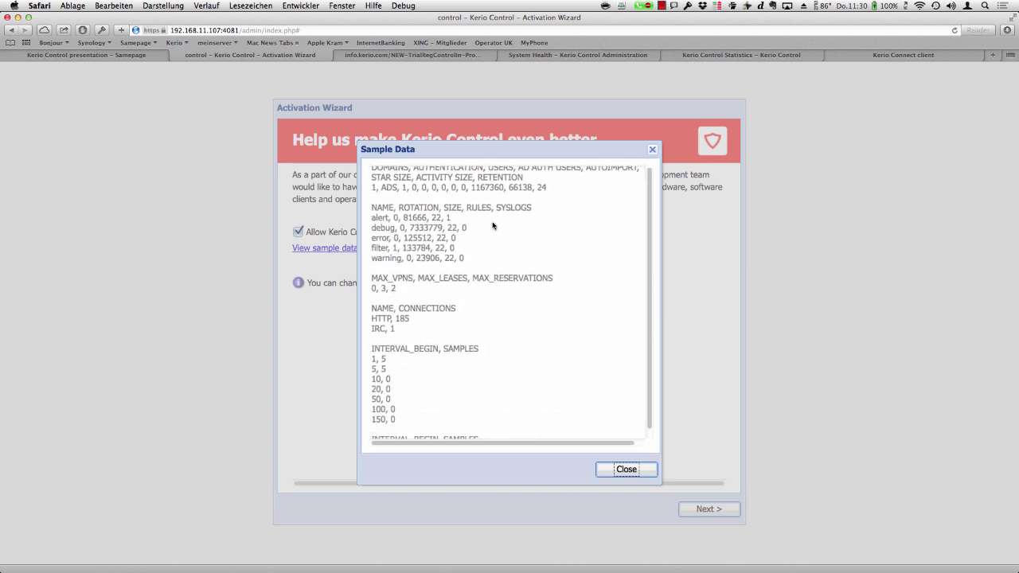
scroll(492, 225, down, 10)
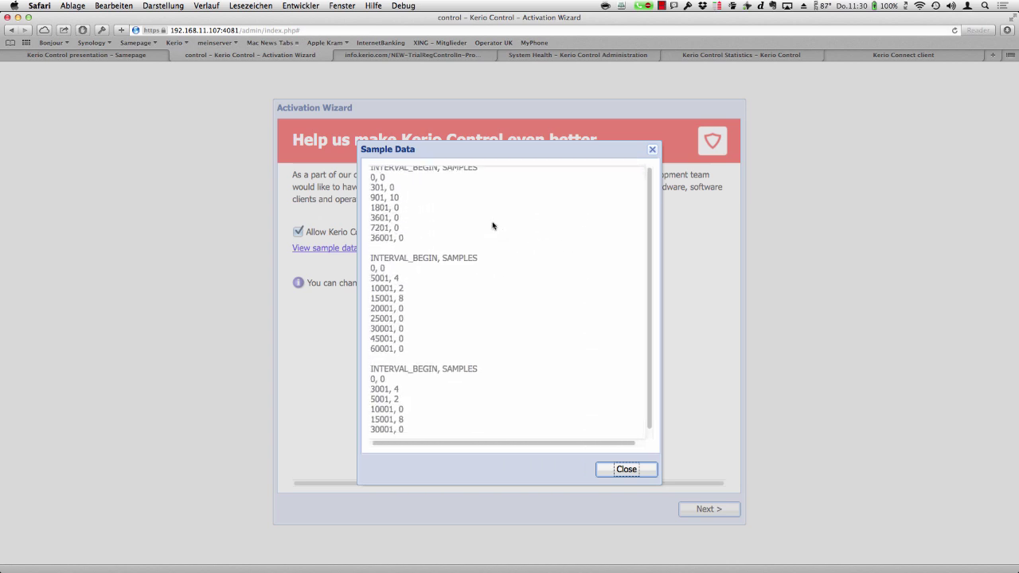
scroll(492, 225, up, 15)
scroll(492, 225, up, 10)
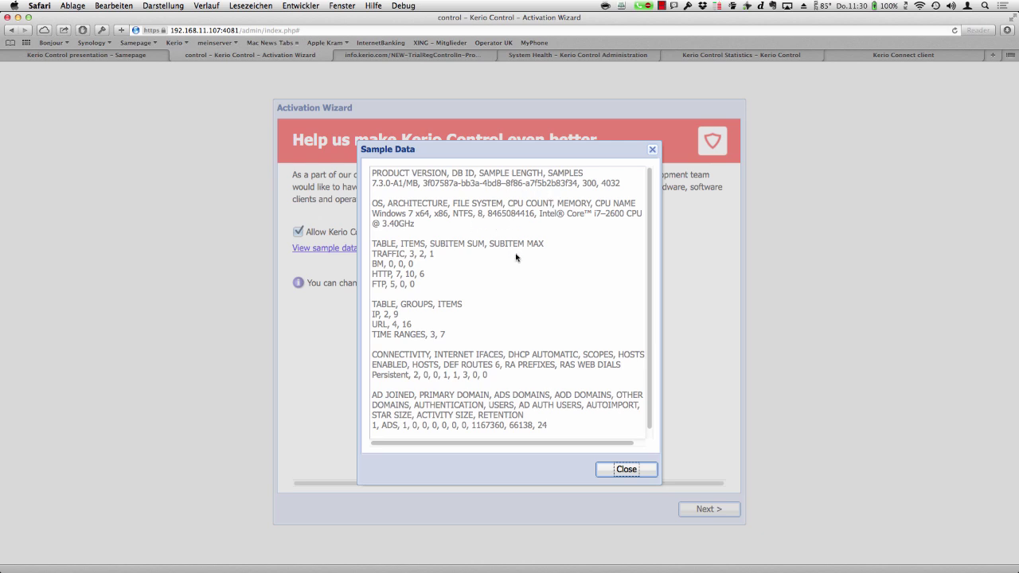
scroll(516, 257, down, 8)
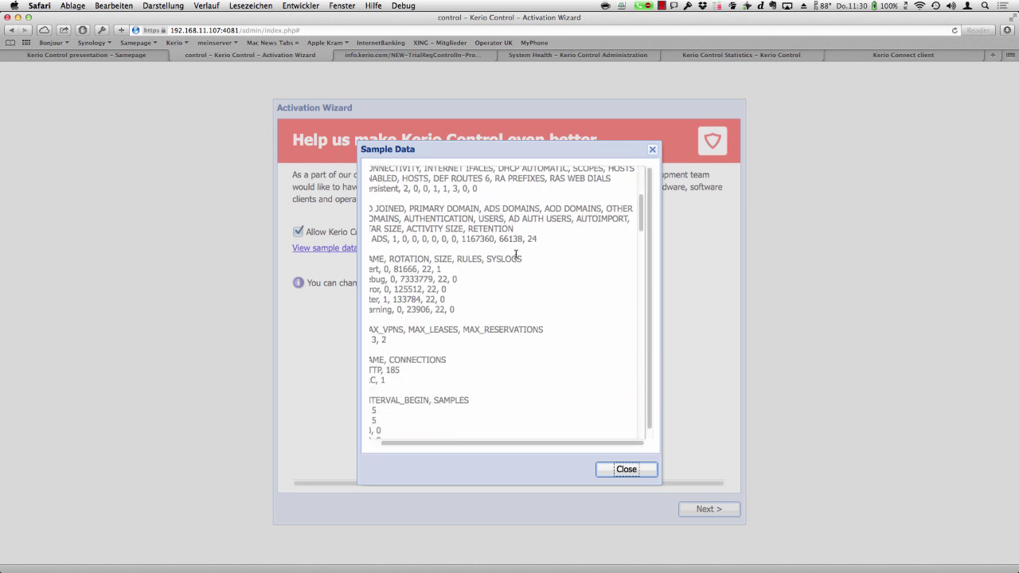
click(632, 473)
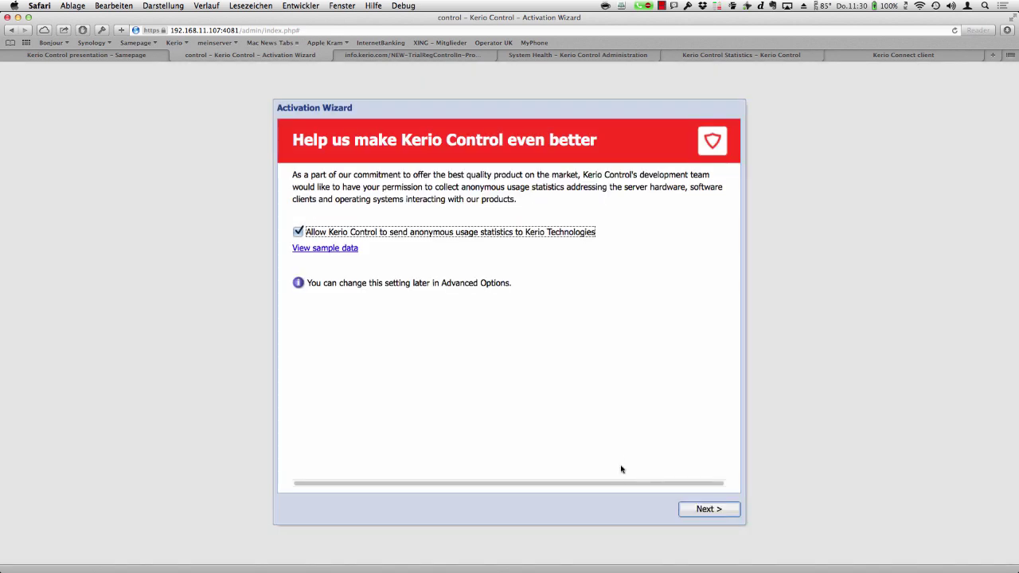
- Pass the usage statistics page, then enter and confirm the administrator password
click(715, 512)
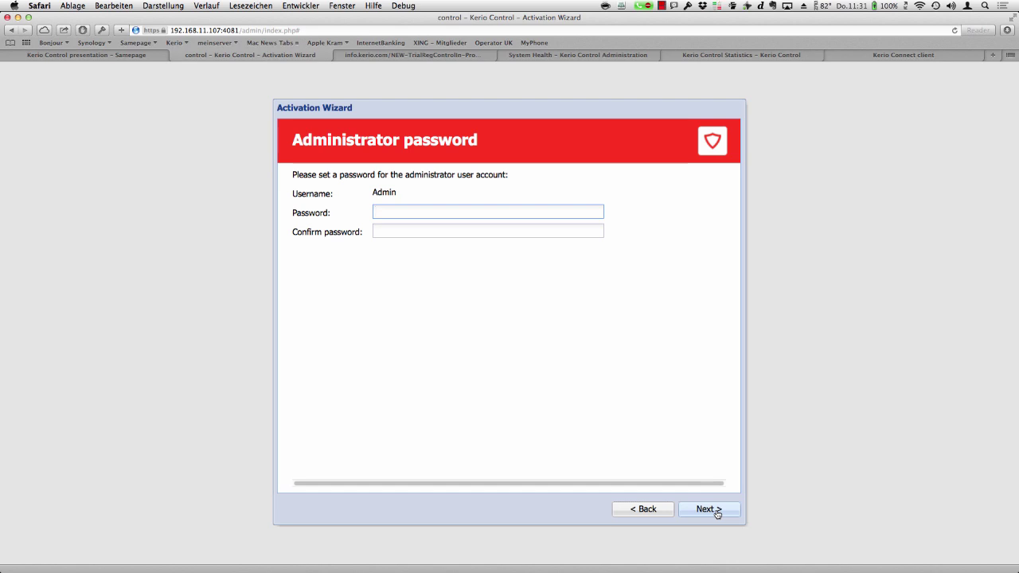
text(******)
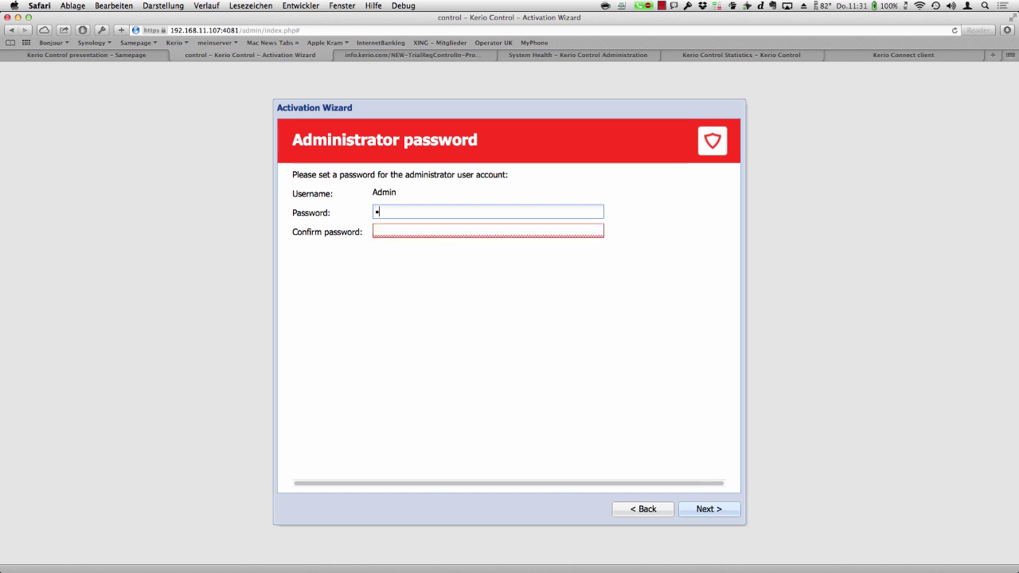
text(*)
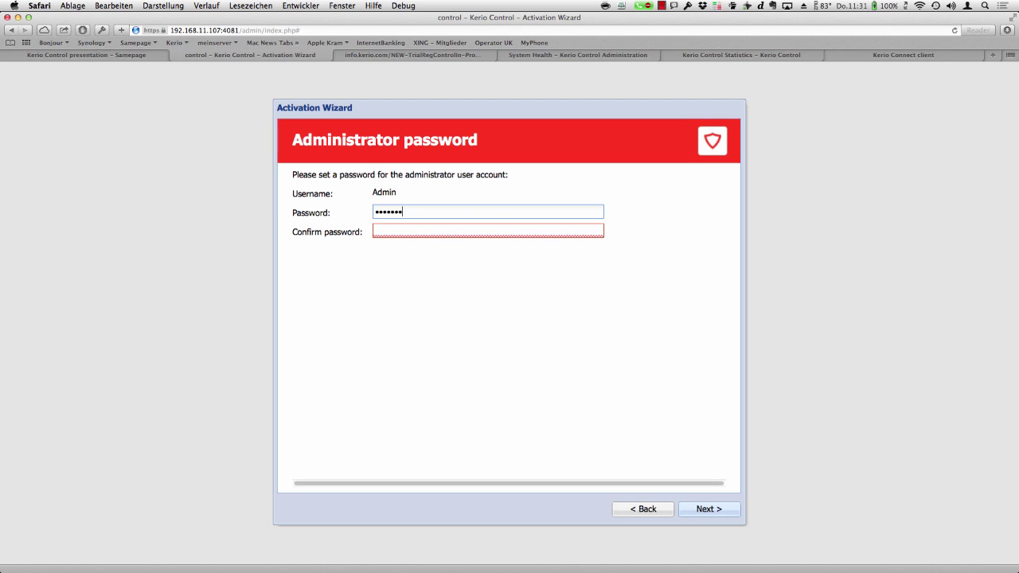
key(Tab)
text(*******)
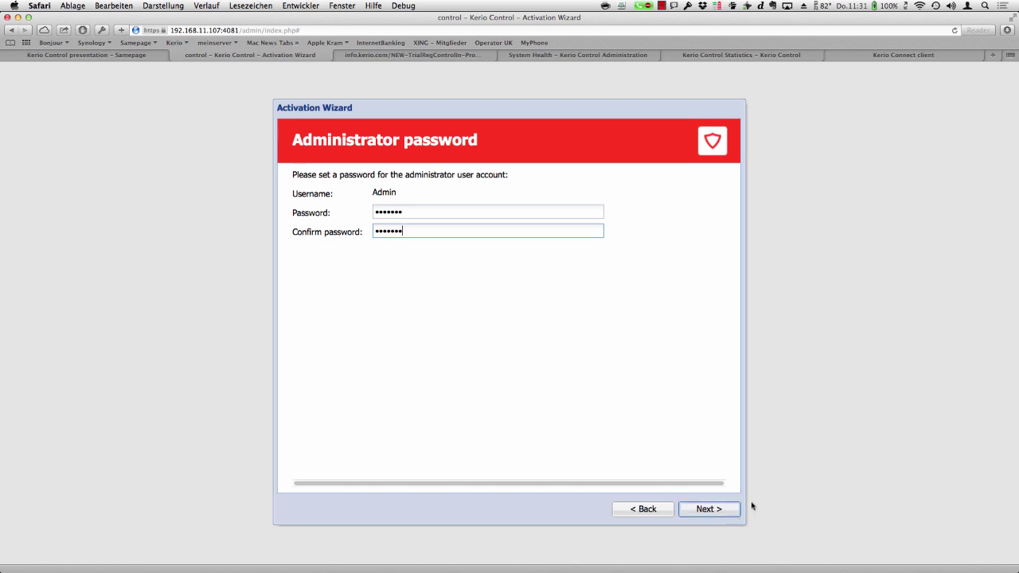
click(708, 509)
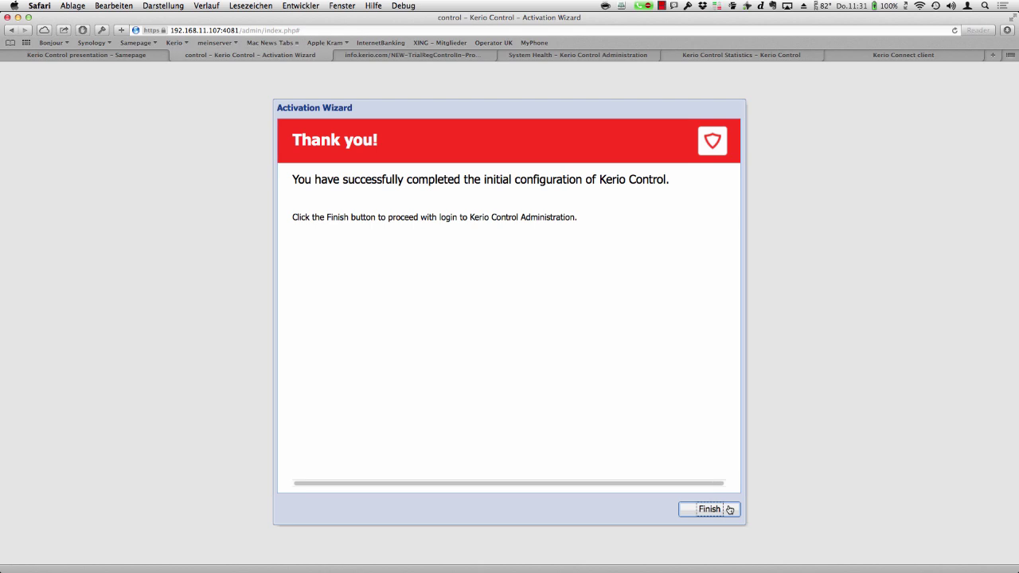
- Finish the wizard, log in as admin with the account password, and postpone saving it in Safari
click(729, 508)
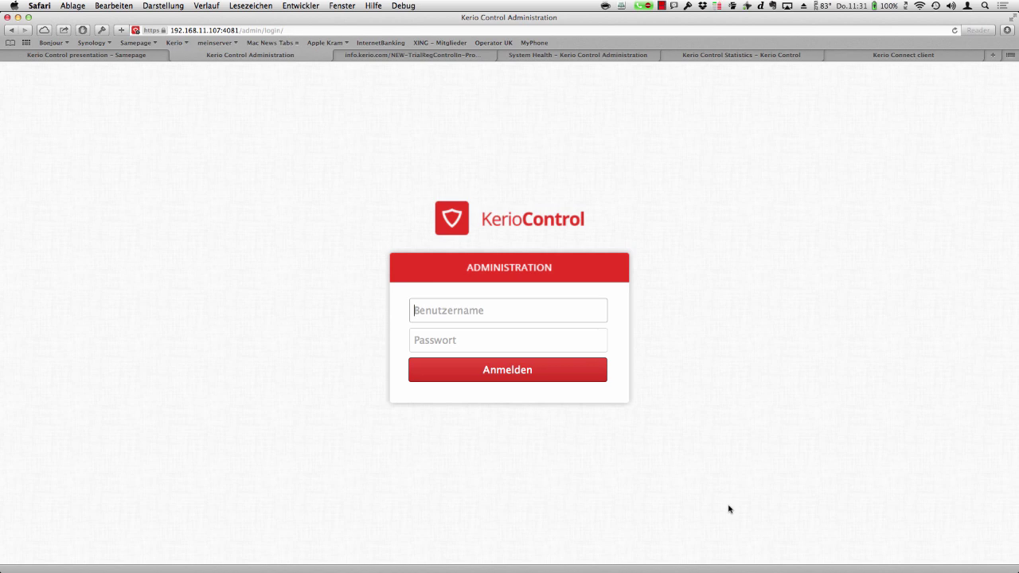
text(admin)
click(508, 340)
text(•••••••)
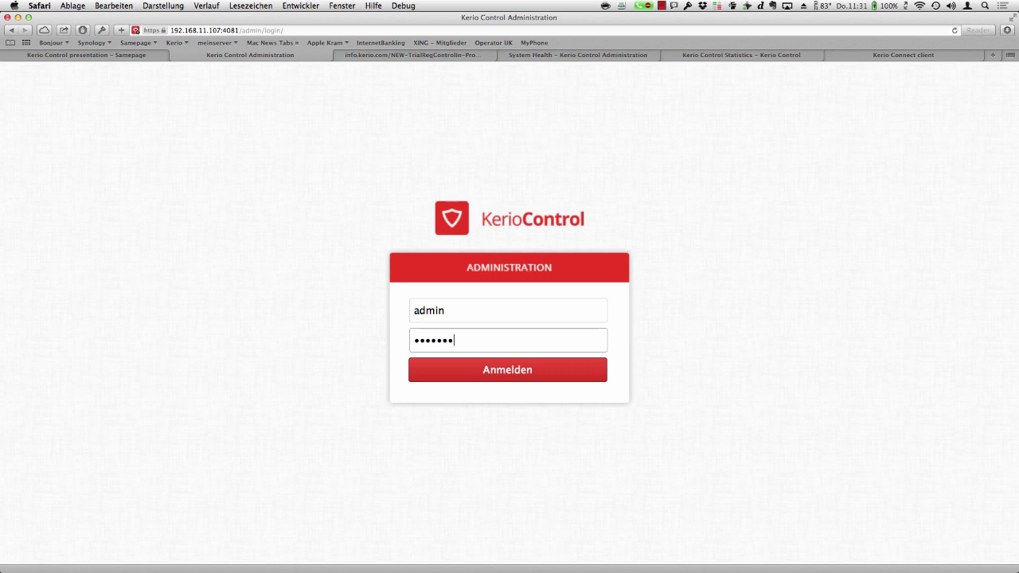
key(Return)
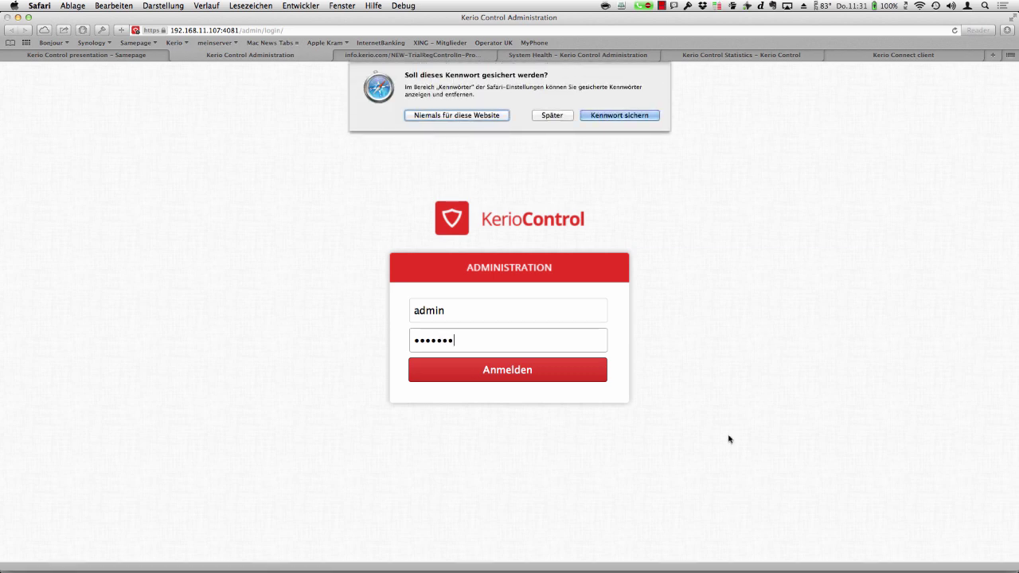
click(561, 115)
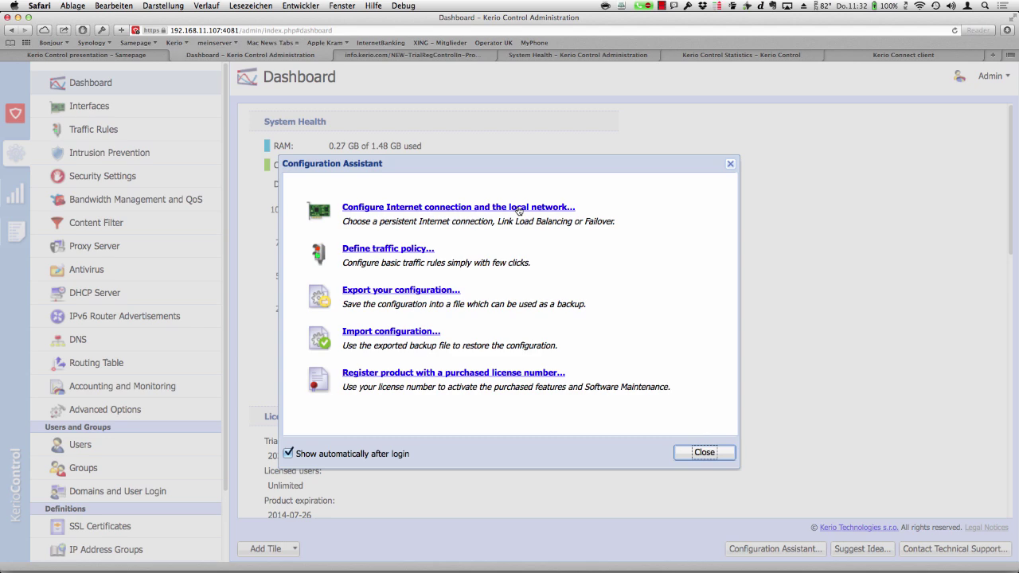
- Run the Connectivity wizard with a single Internet link on Ethernet and LAN on Ethernet 2
click(519, 210)
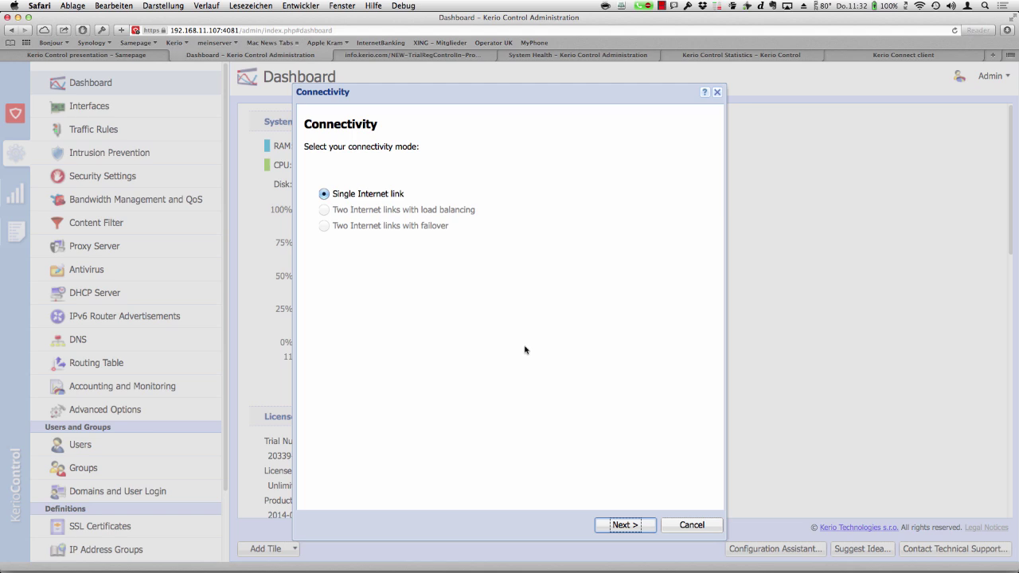
click(635, 527)
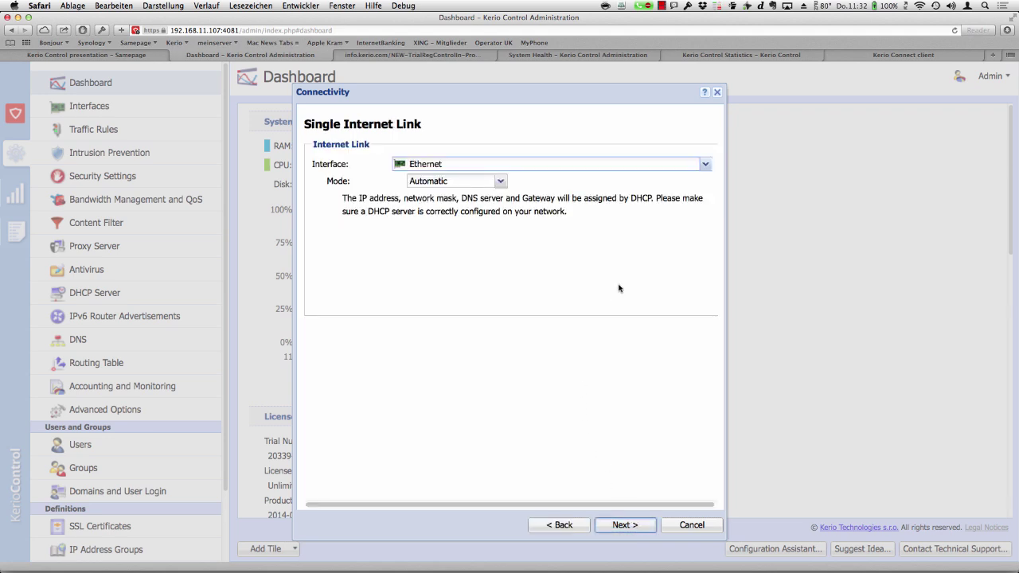
click(706, 165)
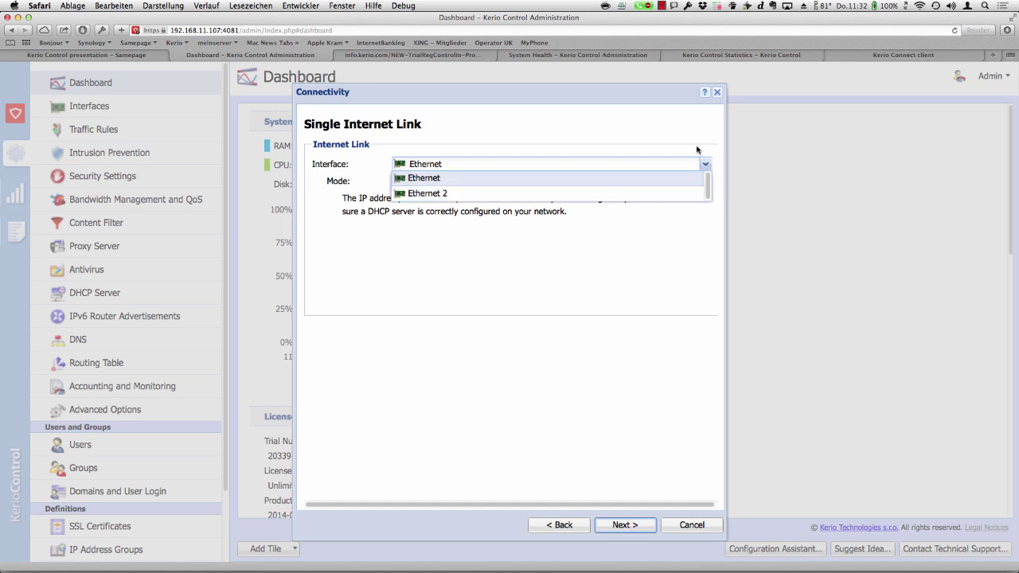
click(687, 139)
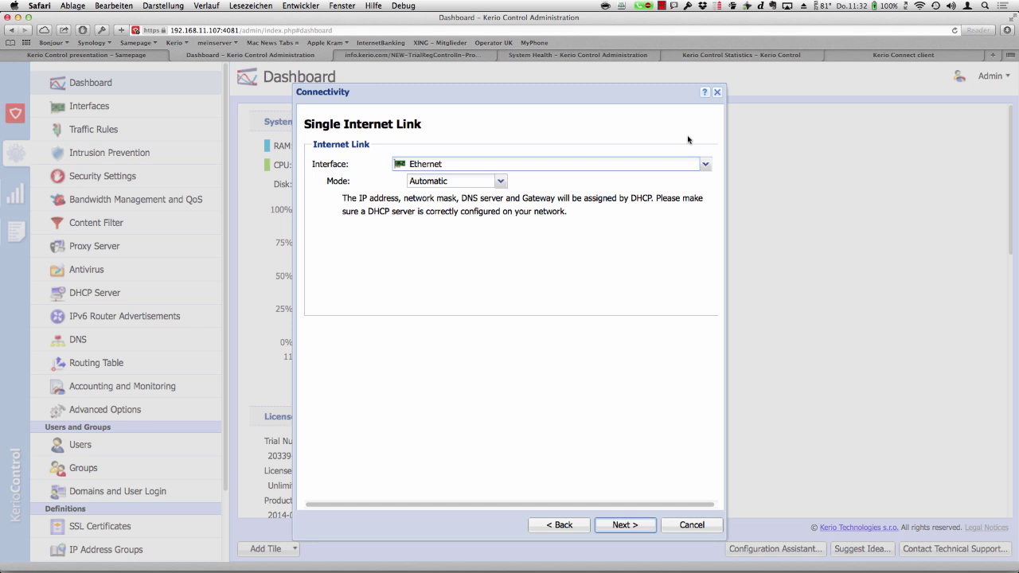
click(625, 525)
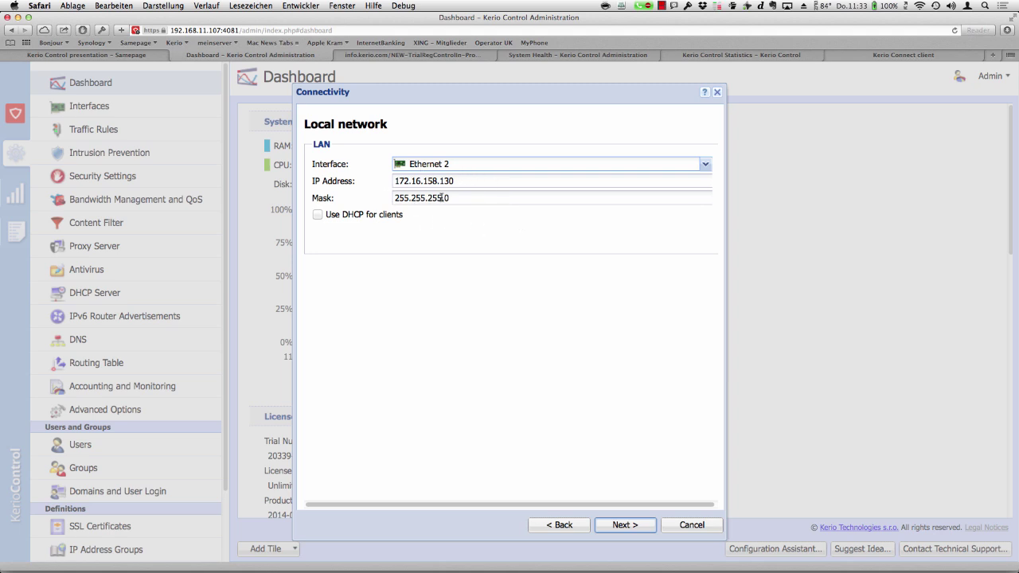
click(641, 529)
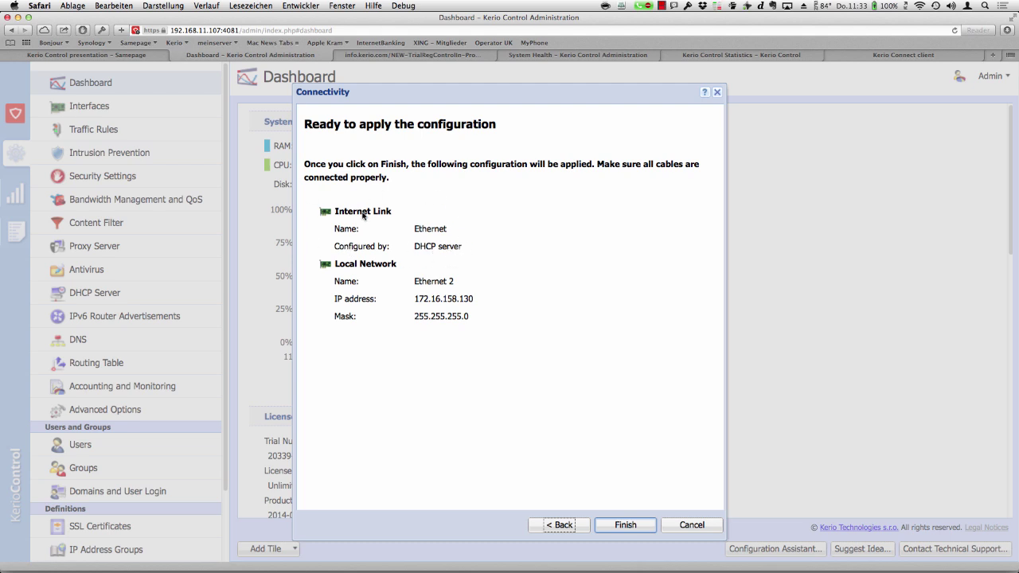
- Swap interfaces: Ethernet 2 as the Internet link, Ethernet as the LAN at 192.168.11.107
click(575, 525)
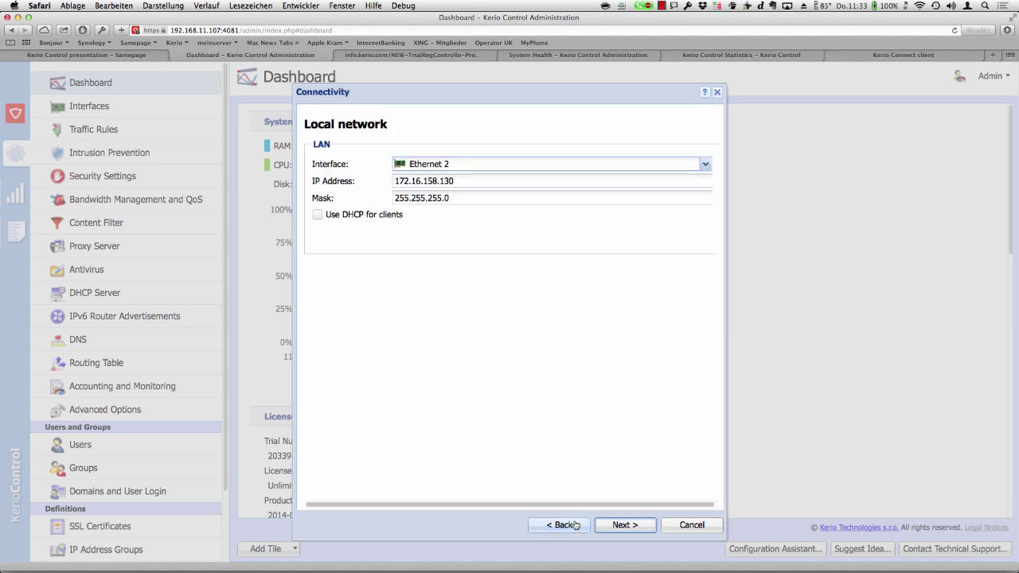
click(574, 525)
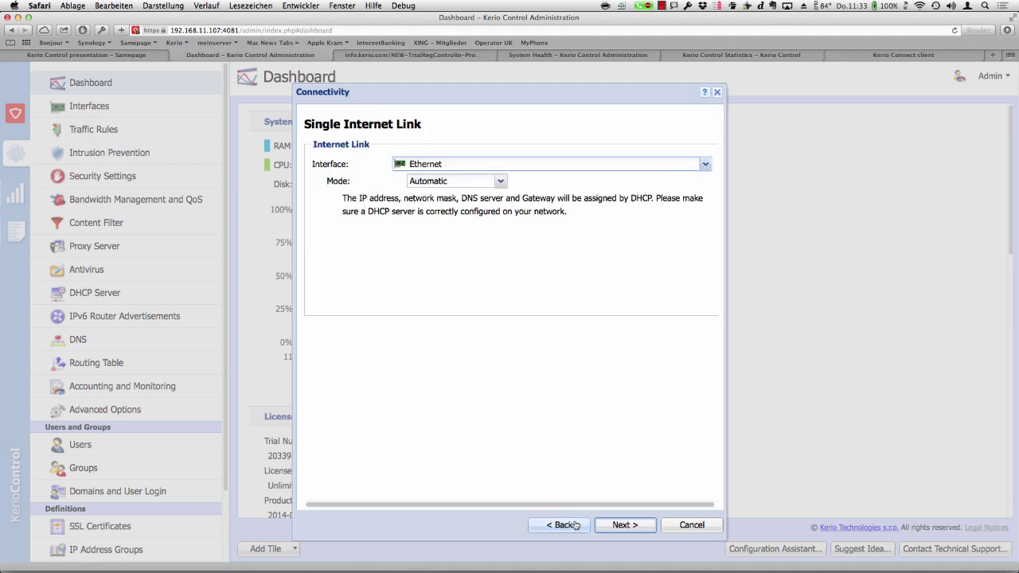
click(706, 164)
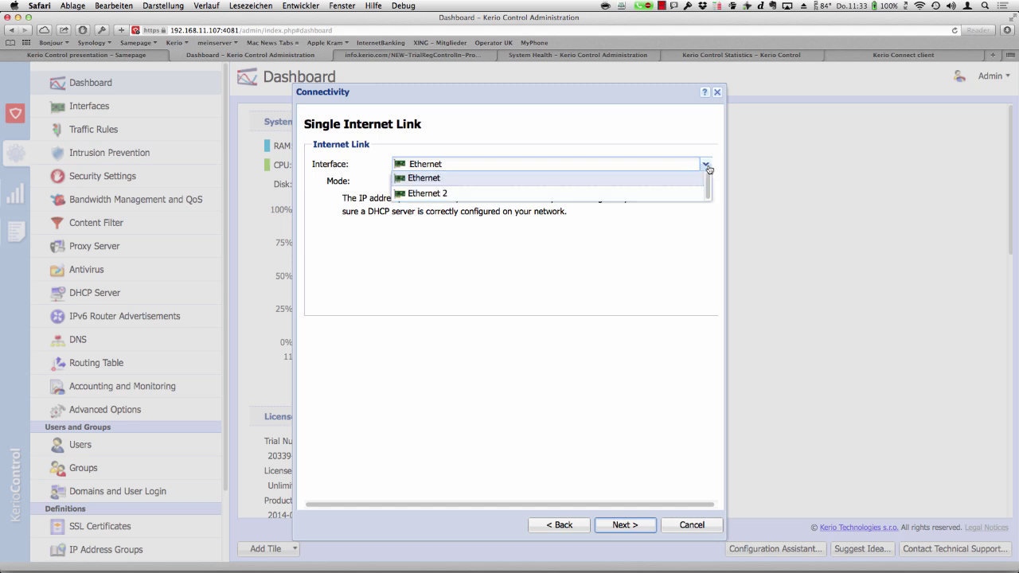
click(693, 193)
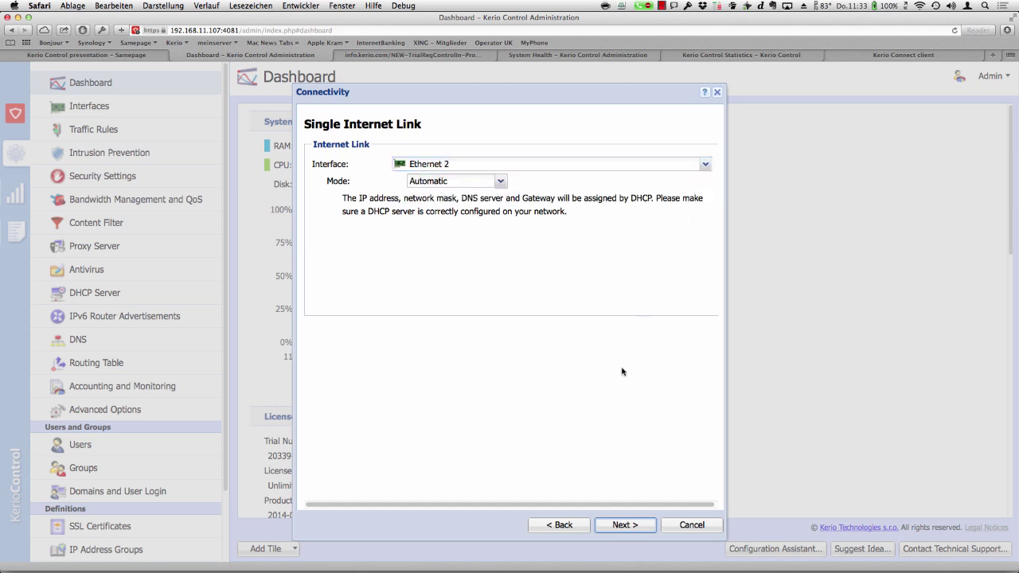
click(629, 528)
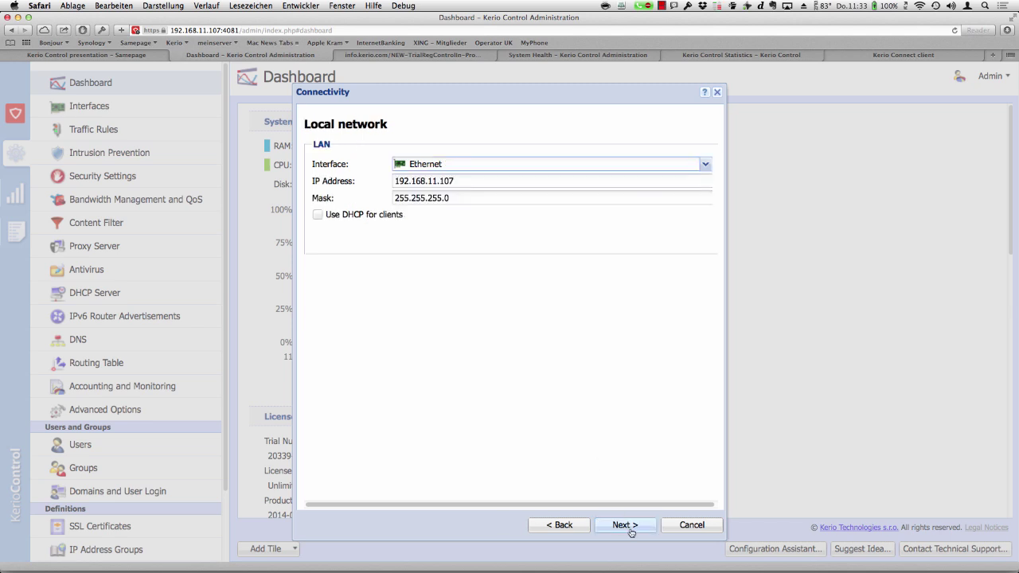
click(705, 165)
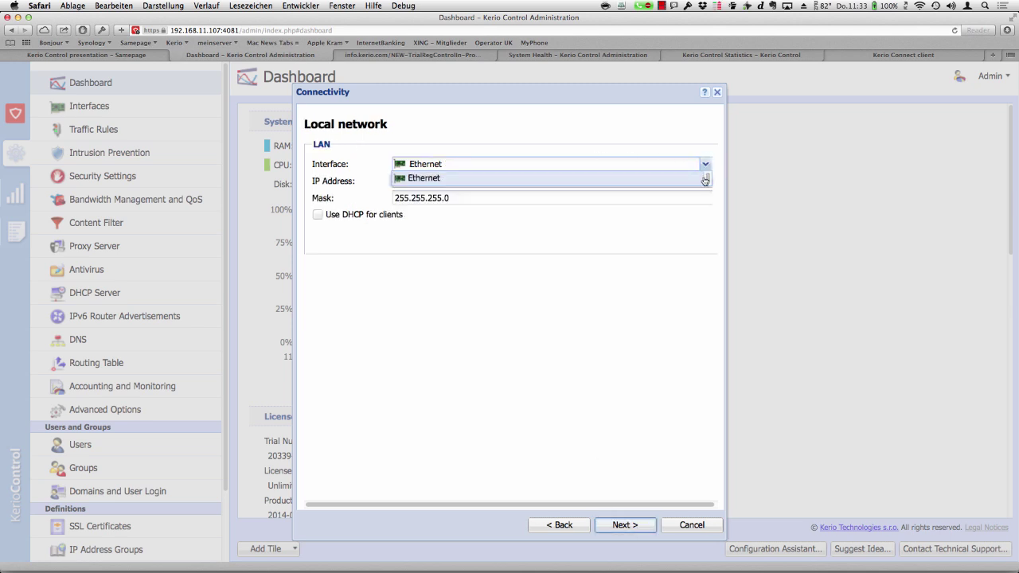
click(690, 178)
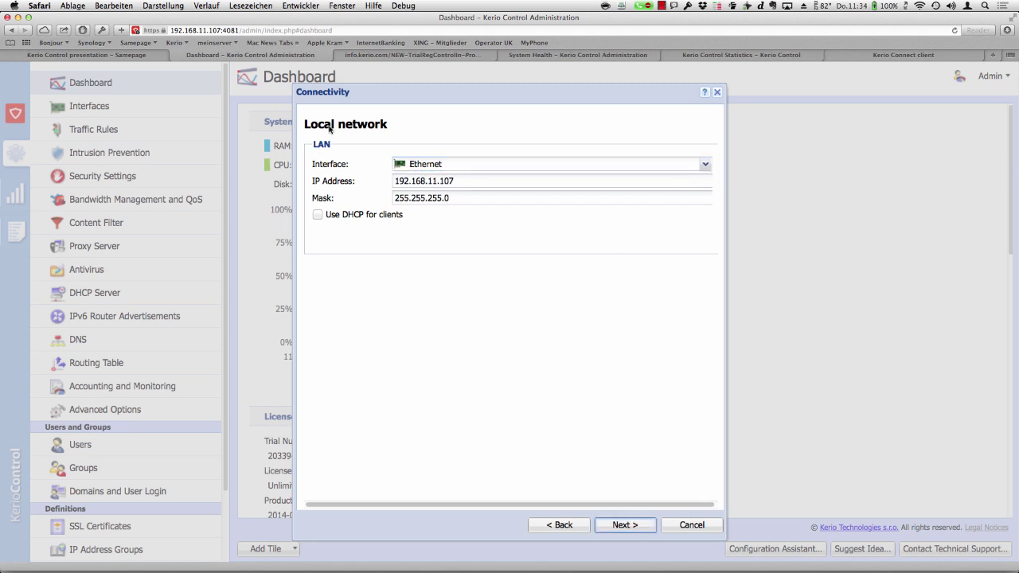
click(636, 527)
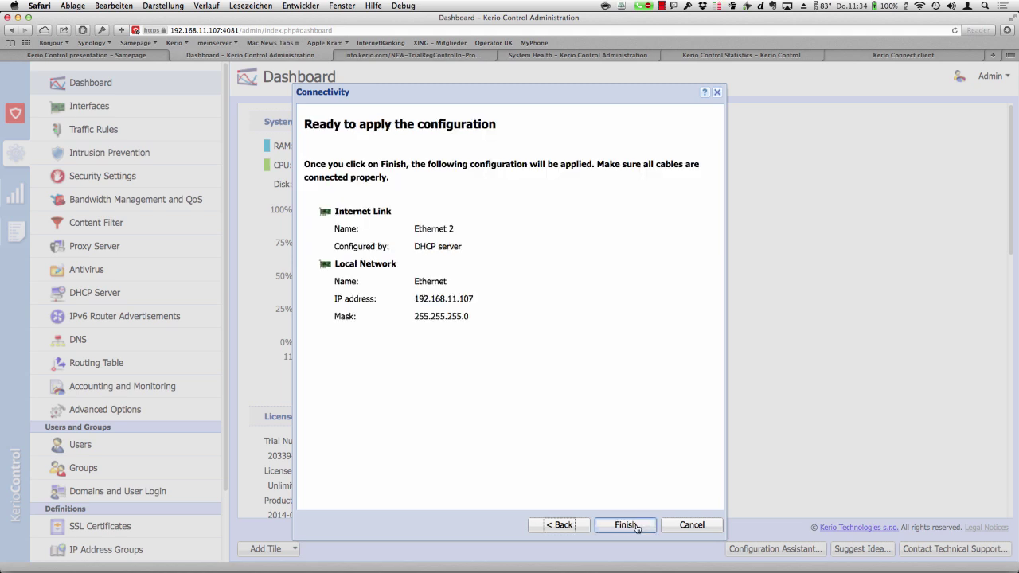
- Go back to the Single Internet Link page to change its addressing mode
click(561, 524)
click(561, 525)
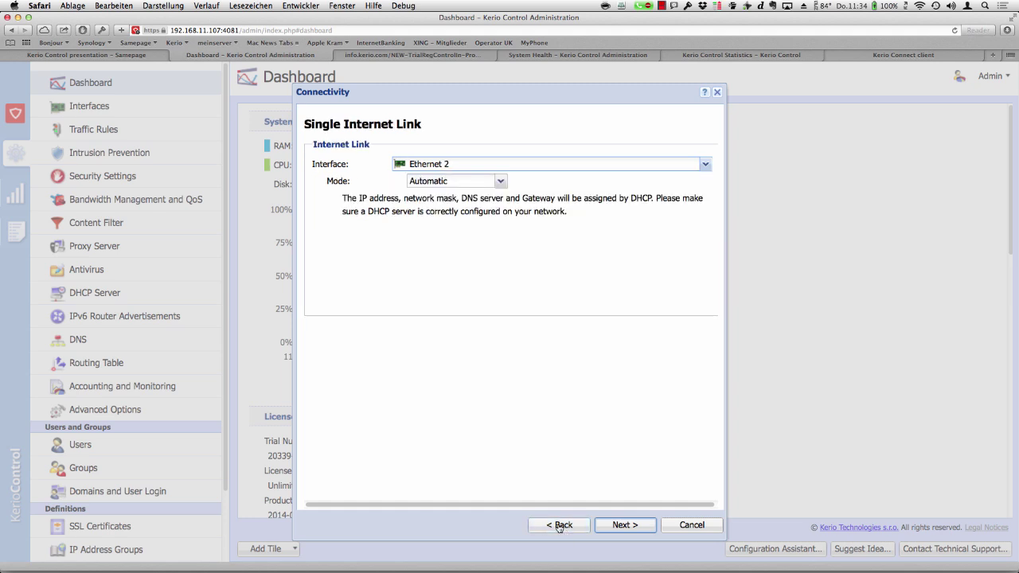
click(501, 182)
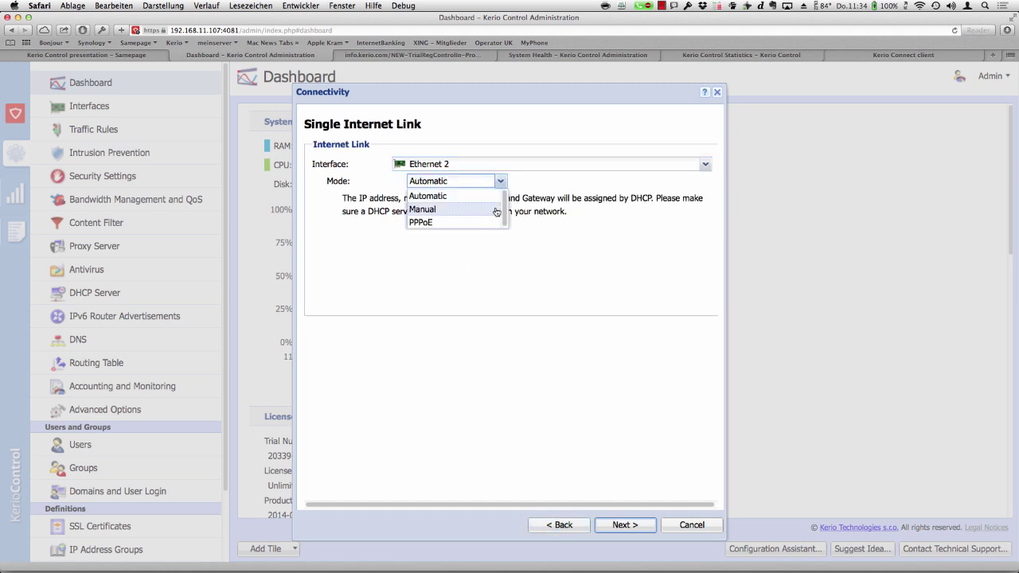
- Set Ethernet 2 to Manual mode at 172.16.158.130 and apply the connectivity configuration
click(497, 211)
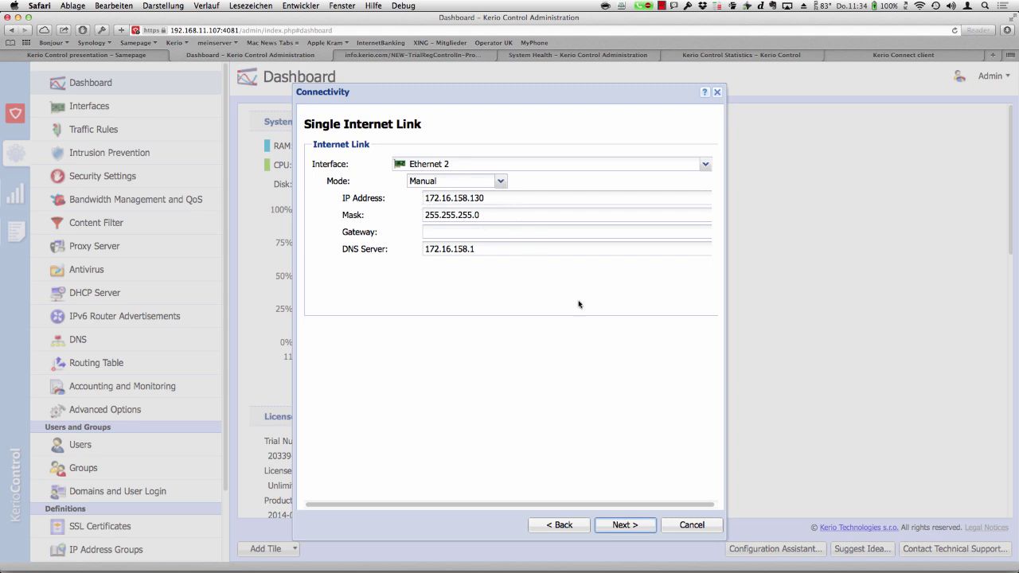
click(625, 526)
click(644, 529)
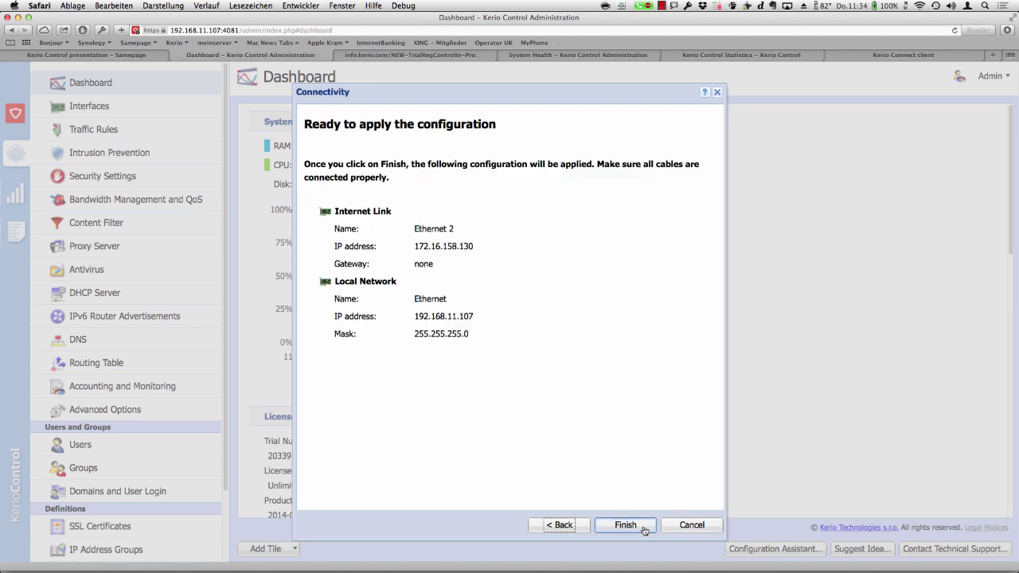
click(644, 528)
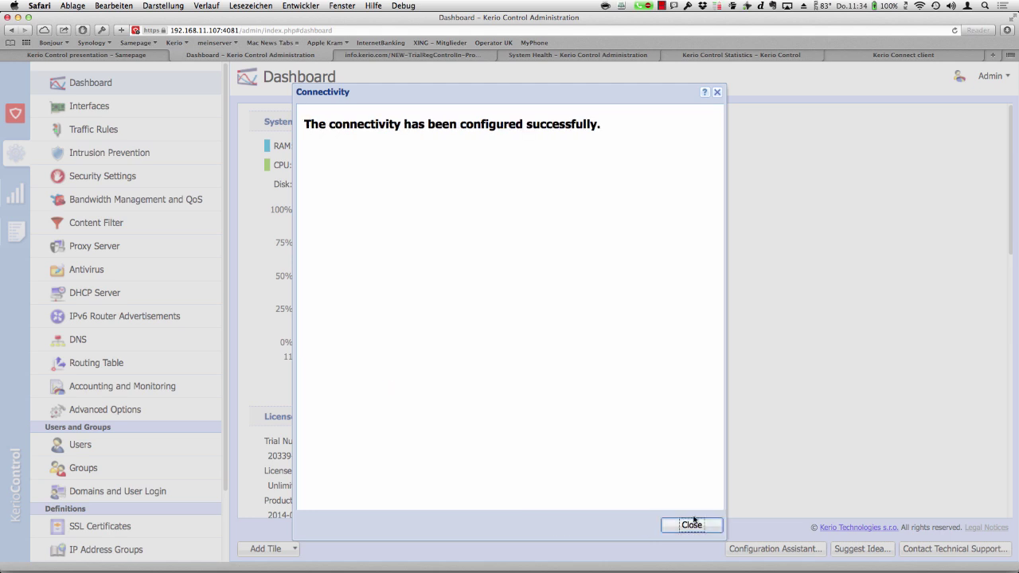
click(692, 526)
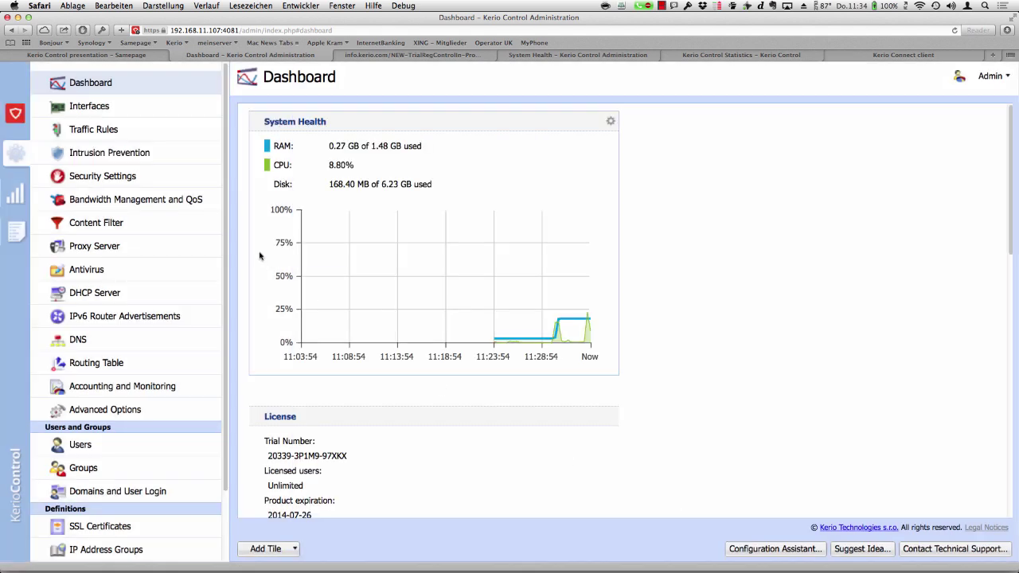
- Open the Interfaces page showing Ethernet 2 at 172.16.158.130 and trusted Ethernet at 192.168.11.107
click(99, 107)
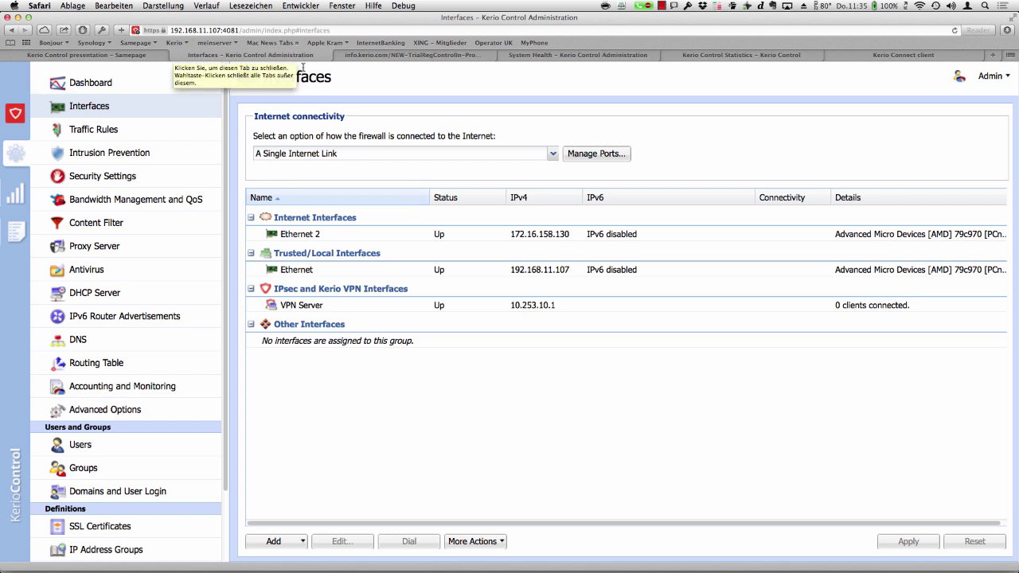
- Close the trial firewall's tabs and open the production firewall's Interfaces list: WAN 1, WAN 2, LAN
click(177, 56)
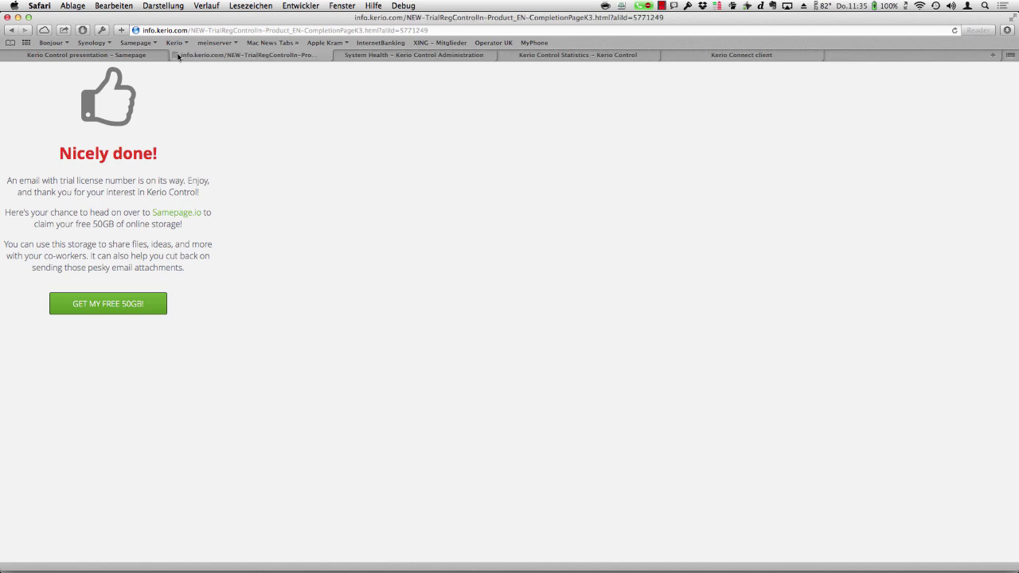
click(177, 55)
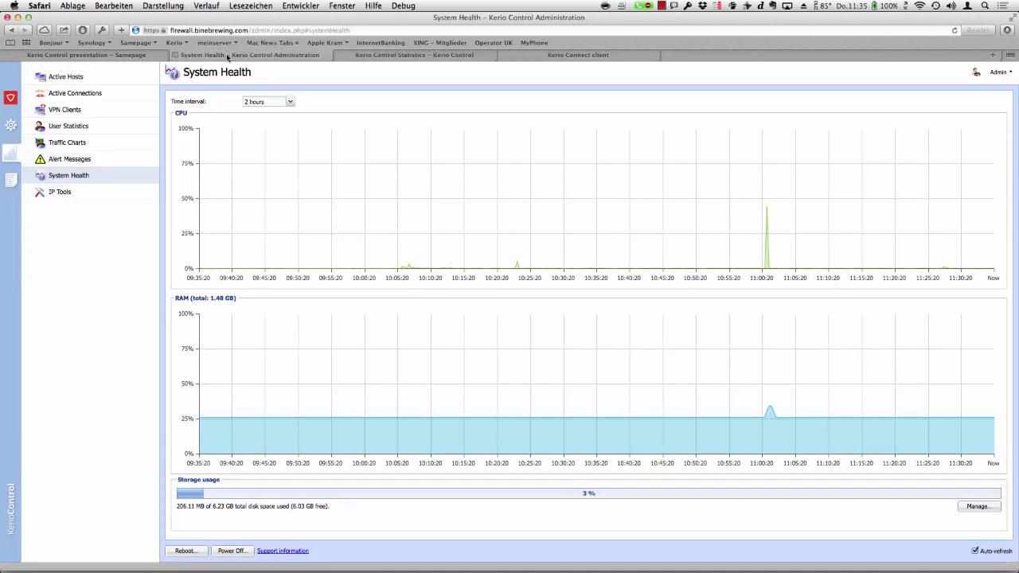
click(12, 105)
click(57, 94)
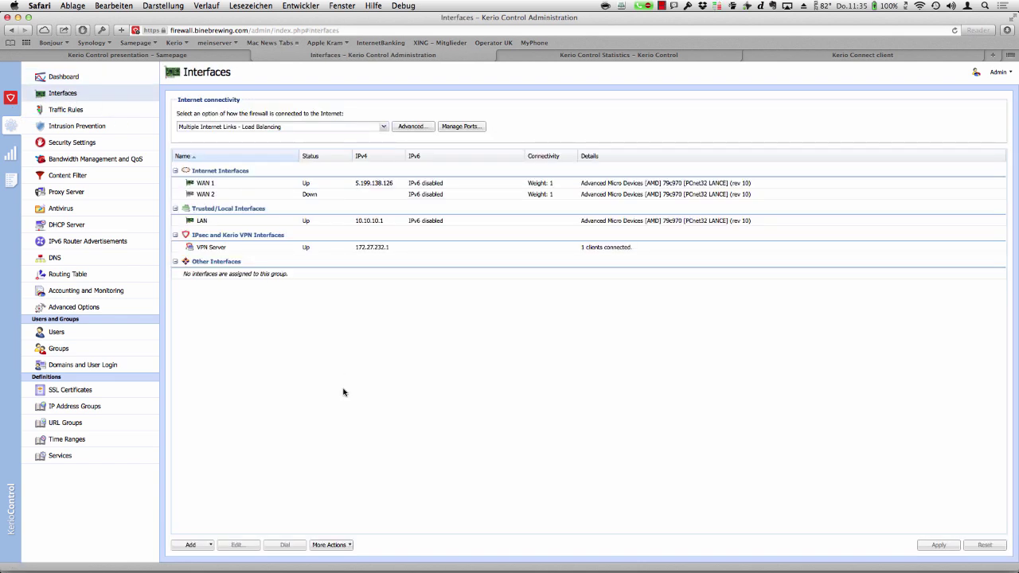
- Switch between applications to reach the browser showing the Kerio Control Interfaces list
key(super+Tab)
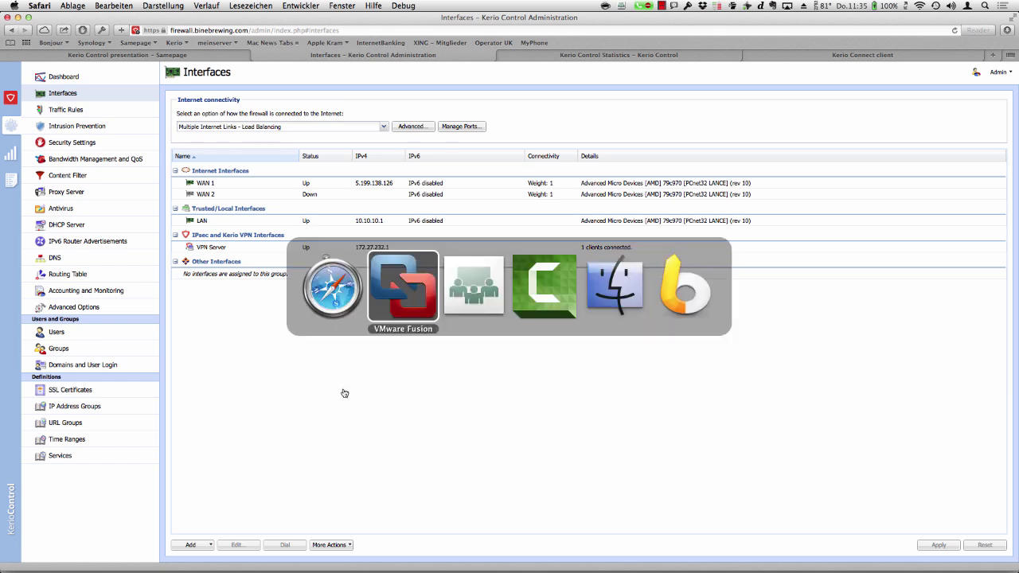
key(super+shift+Tab)
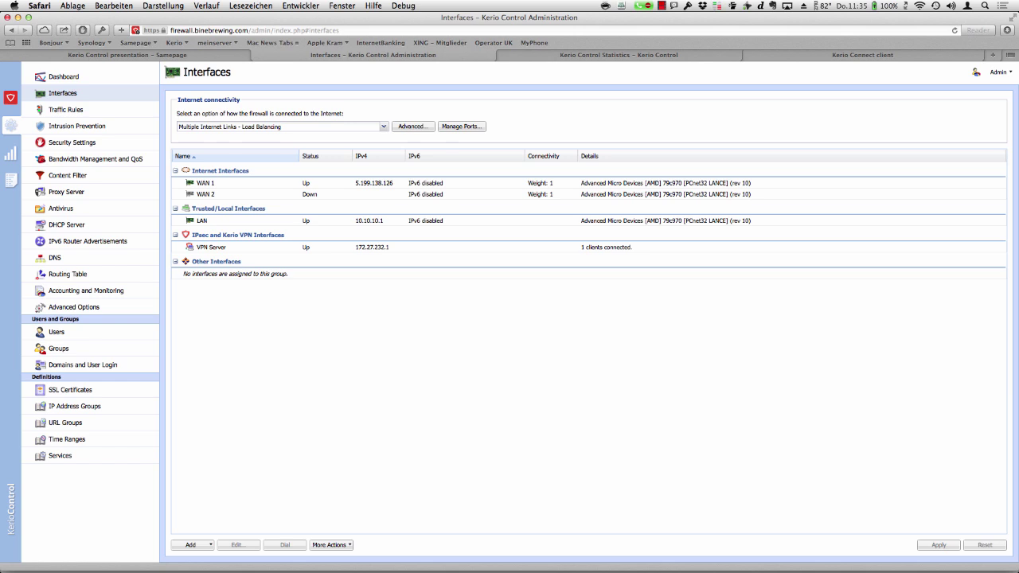
key(super+Tab)
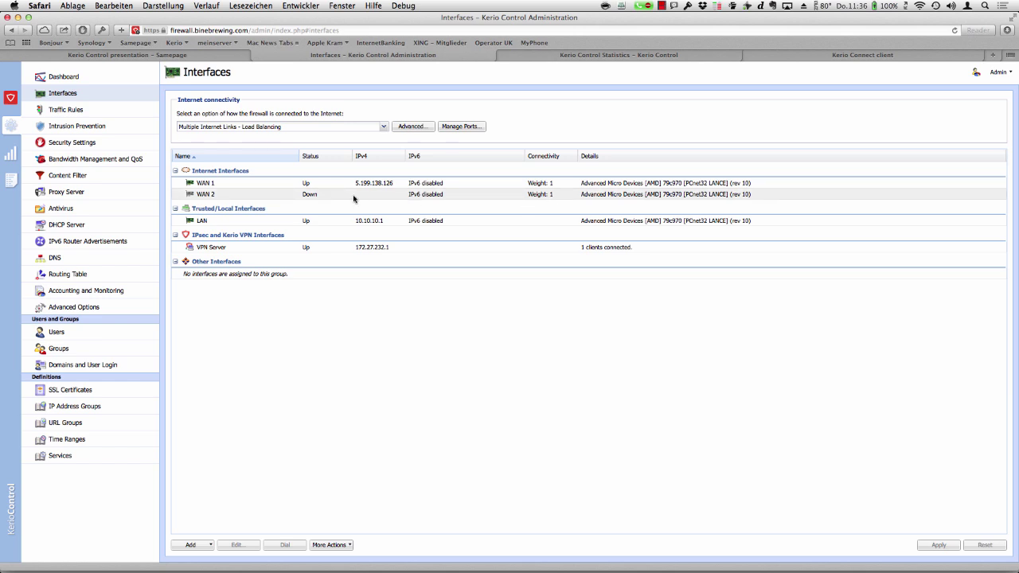
- Open WAN 1's Ethernet Interface Properties (IPv4 5.199.138.126, gateway 5.199.141.193) and zoom in
double_click(313, 187)
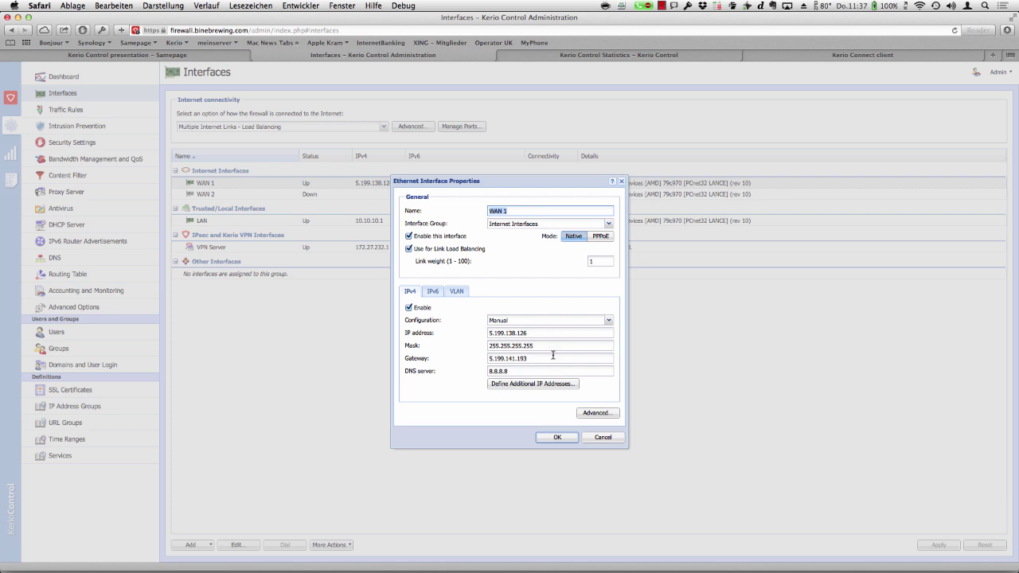
key(super+plus)
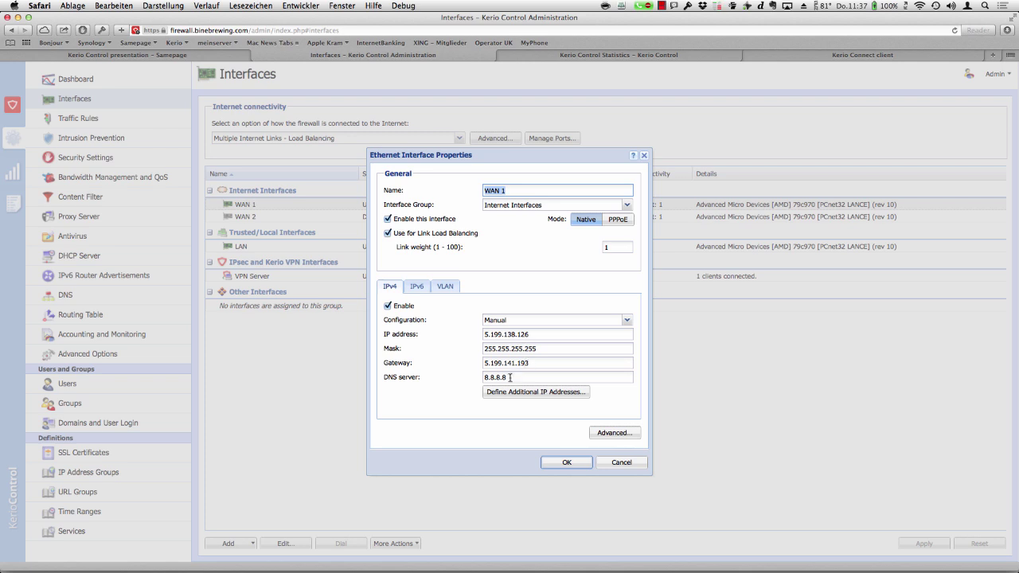
click(510, 377)
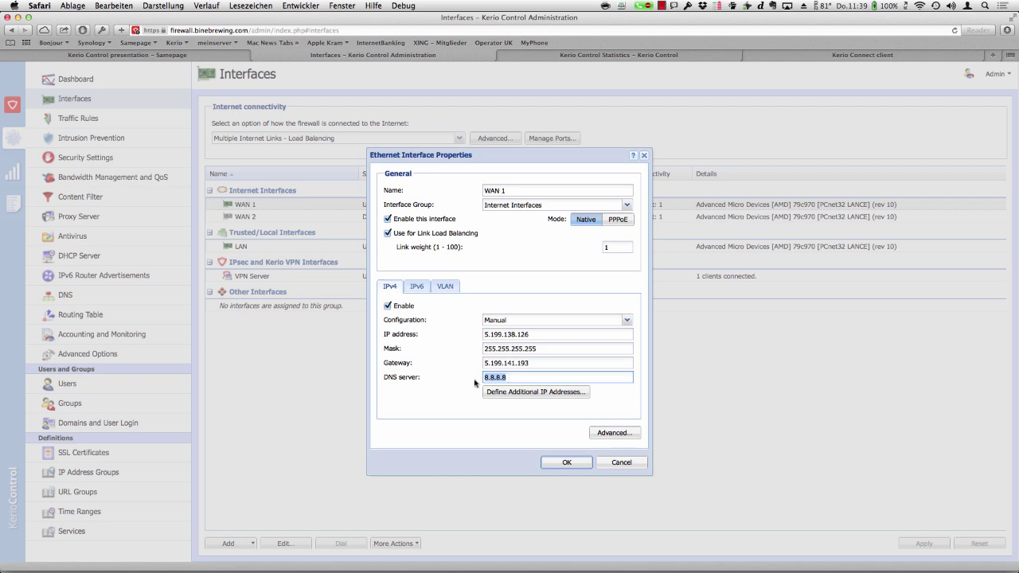
- Cancel the WAN 1 Ethernet Interface Properties dialog, leaving its settings unchanged
click(625, 462)
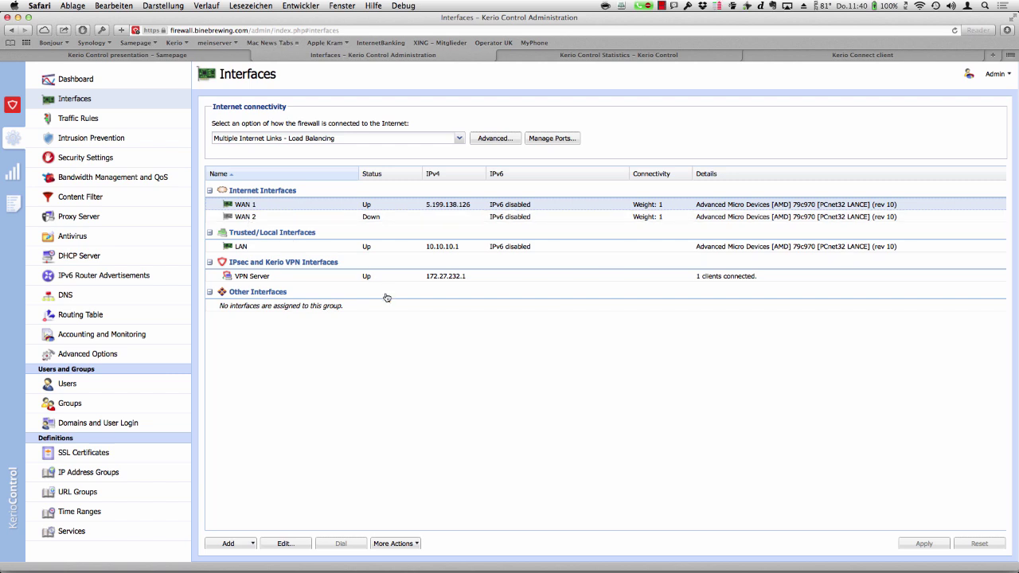
click(460, 139)
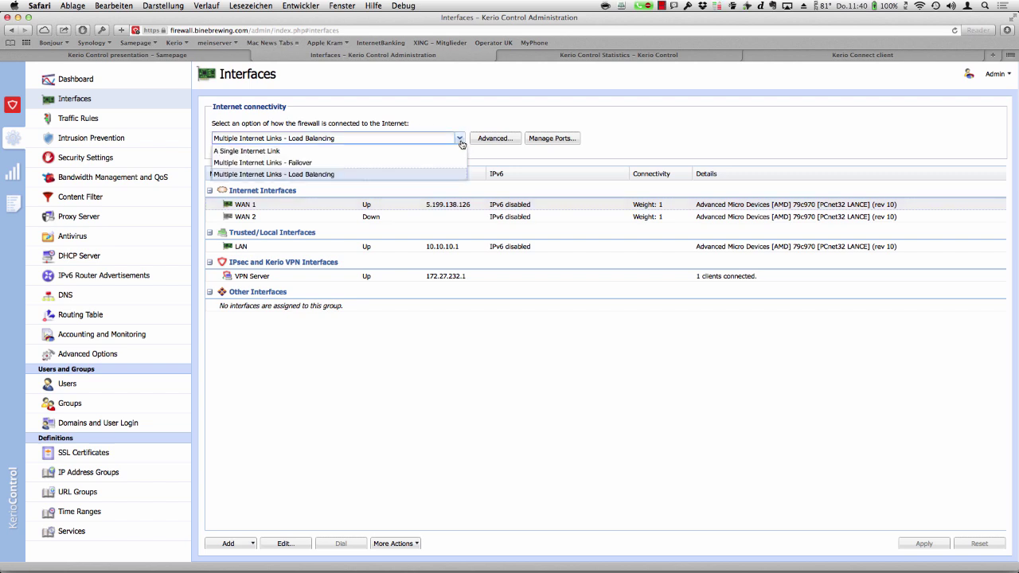
click(474, 99)
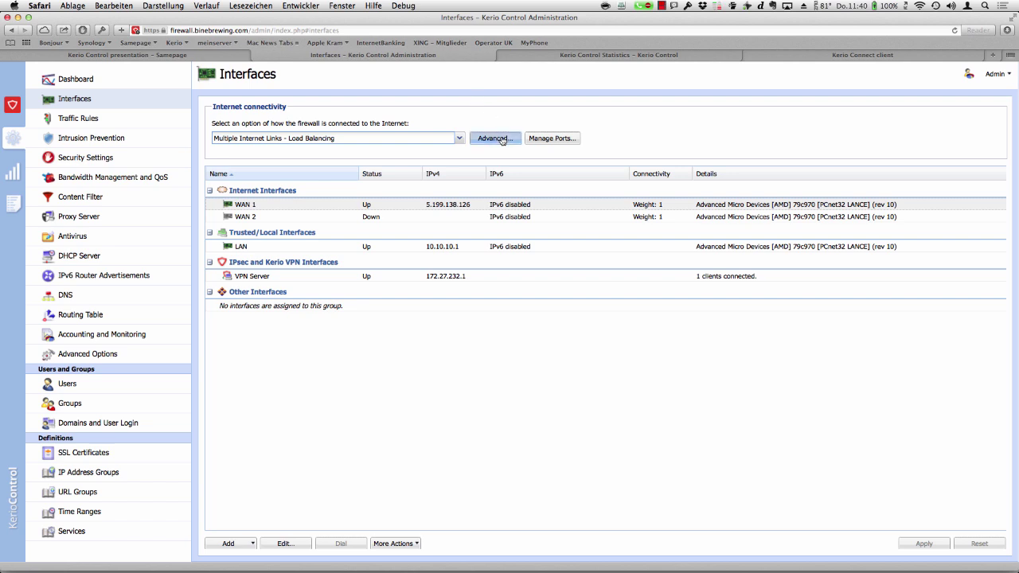
click(502, 139)
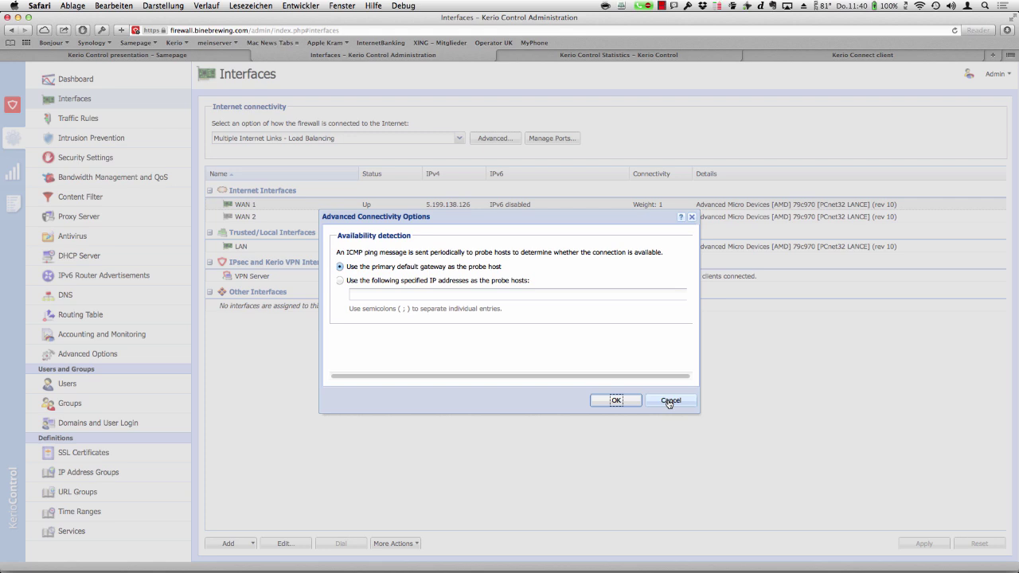
click(669, 402)
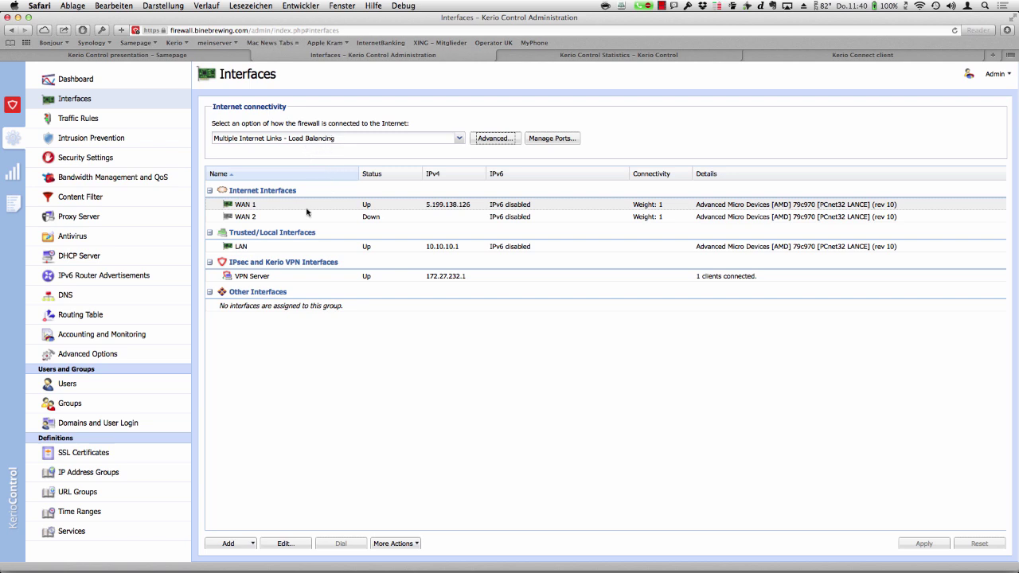
- Go to Bandwidth Management and QoS, where WAN 1 and WAN 2 bandwidth is undefined
click(112, 177)
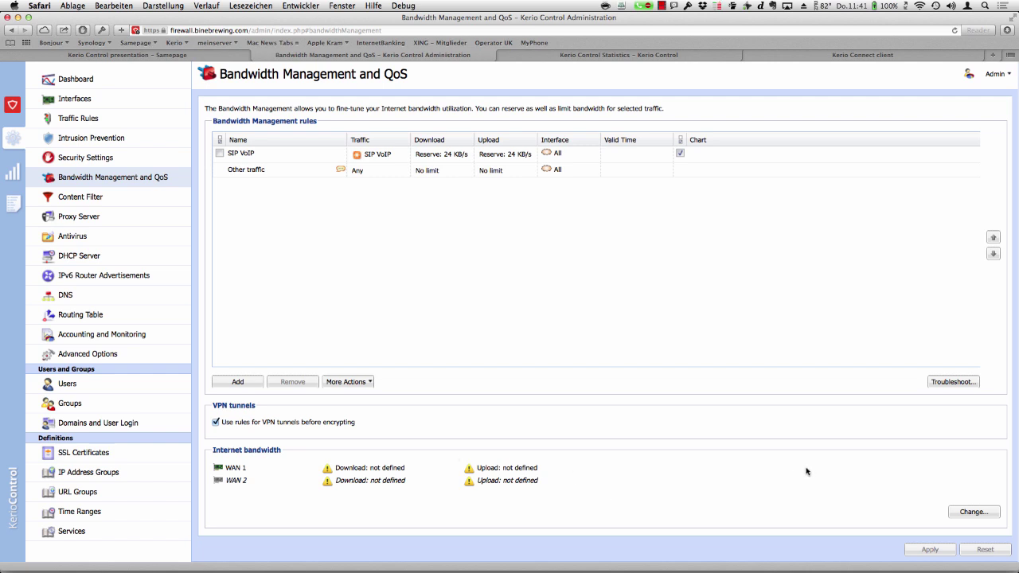
- Open Link Bandwidth for the WAN links and follow the kb.kerio.com guidance link on correct values
click(968, 514)
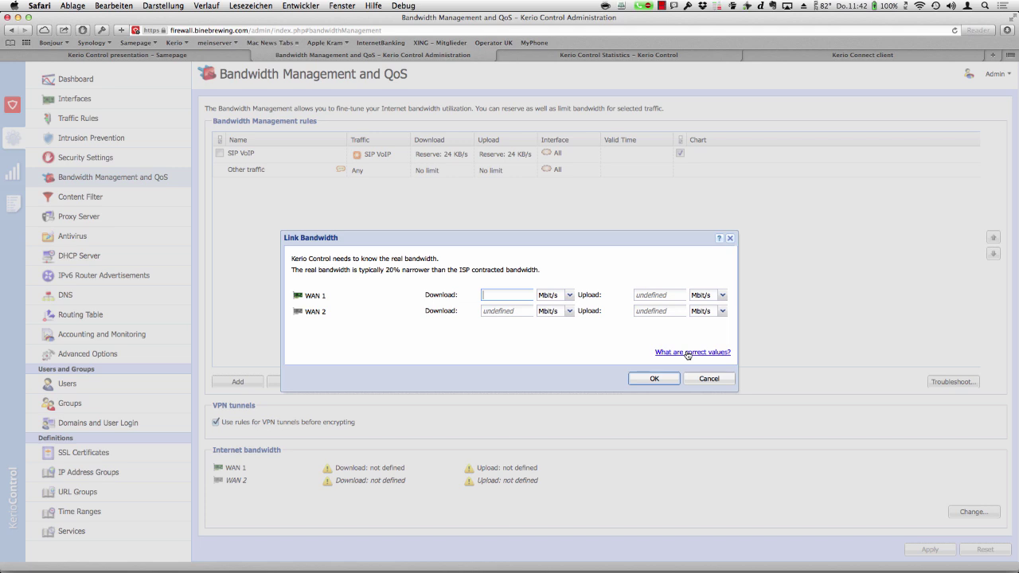
click(688, 353)
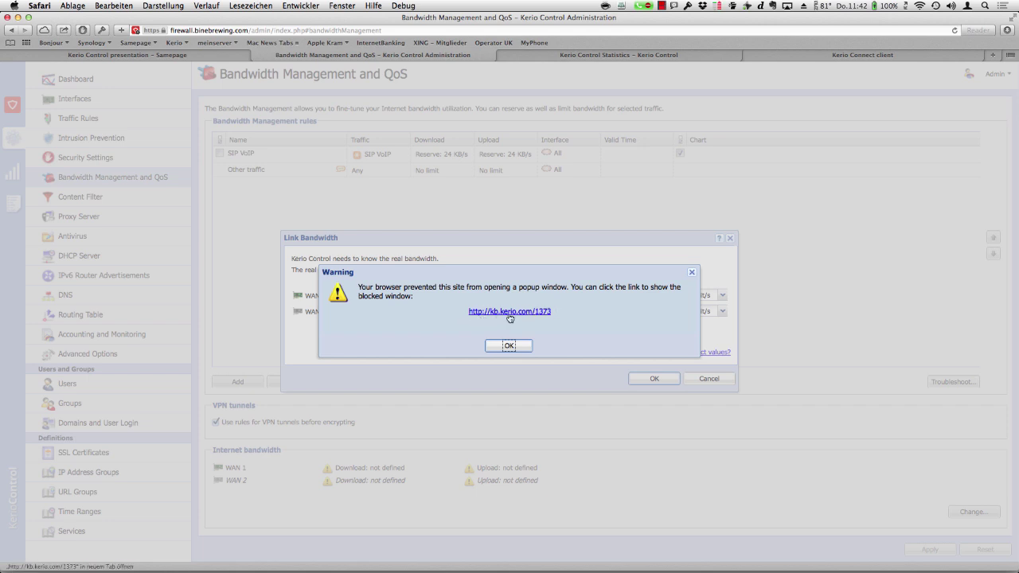
click(511, 318)
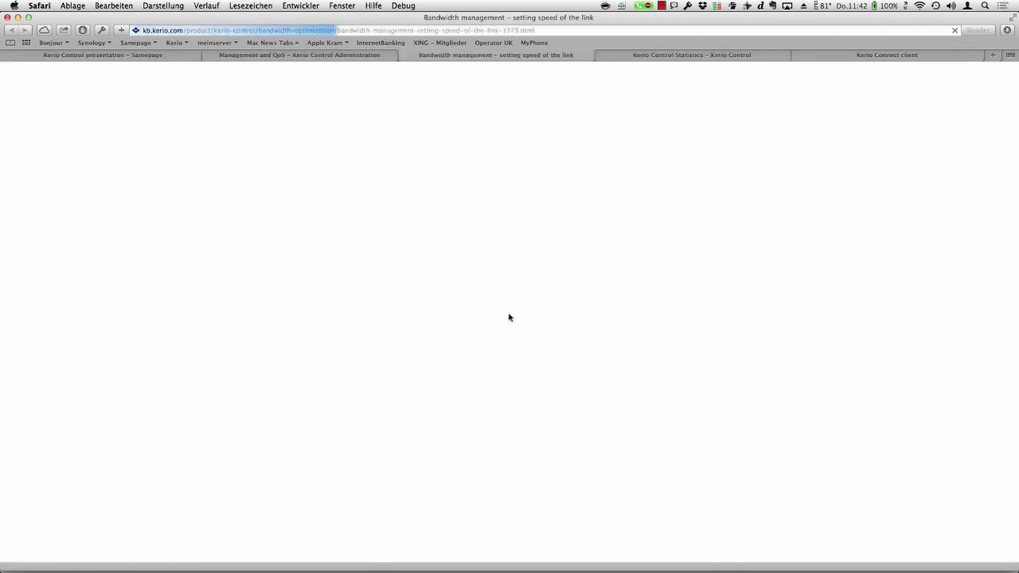
- Read the real link speed table in the KB article, then return to the Kerio Control tab
scroll(510, 317, down, 3)
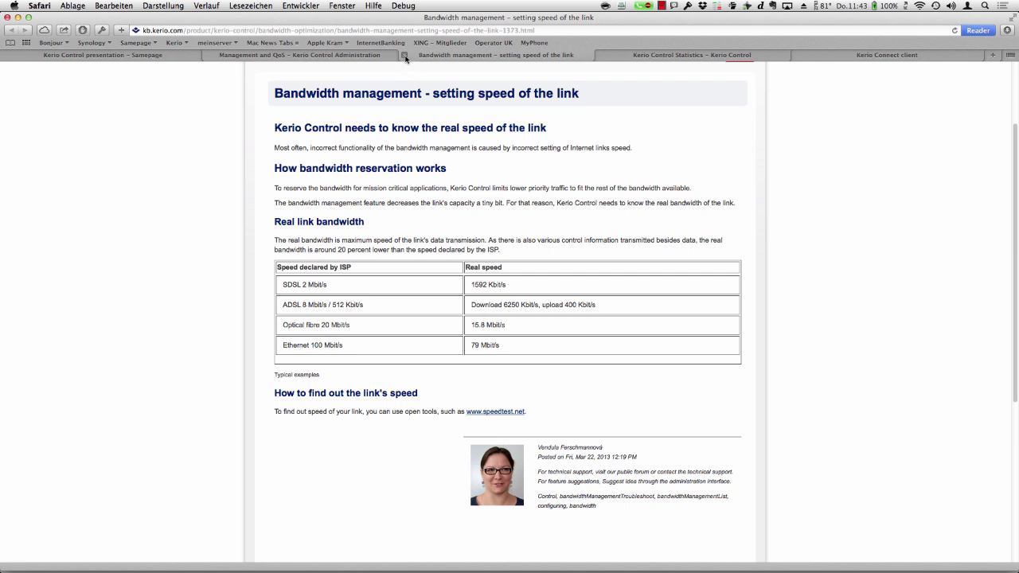
click(363, 56)
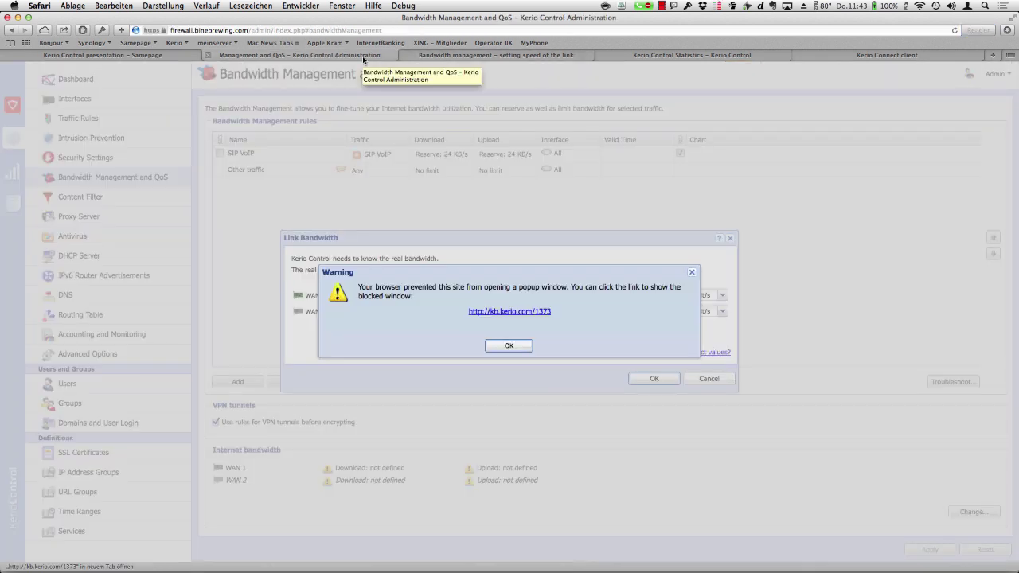
- Dismiss the popup warning and enter 79 Mbit/s for WAN 1 download, WAN 1 upload and WAN 2 download
click(509, 346)
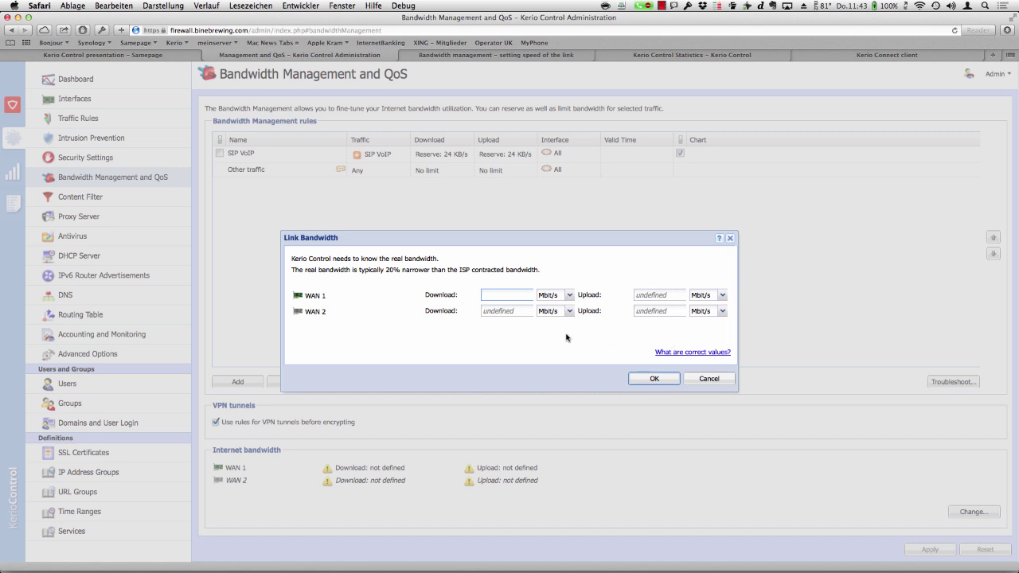
text(79)
key(Tab)
key(Tab)
text(79)
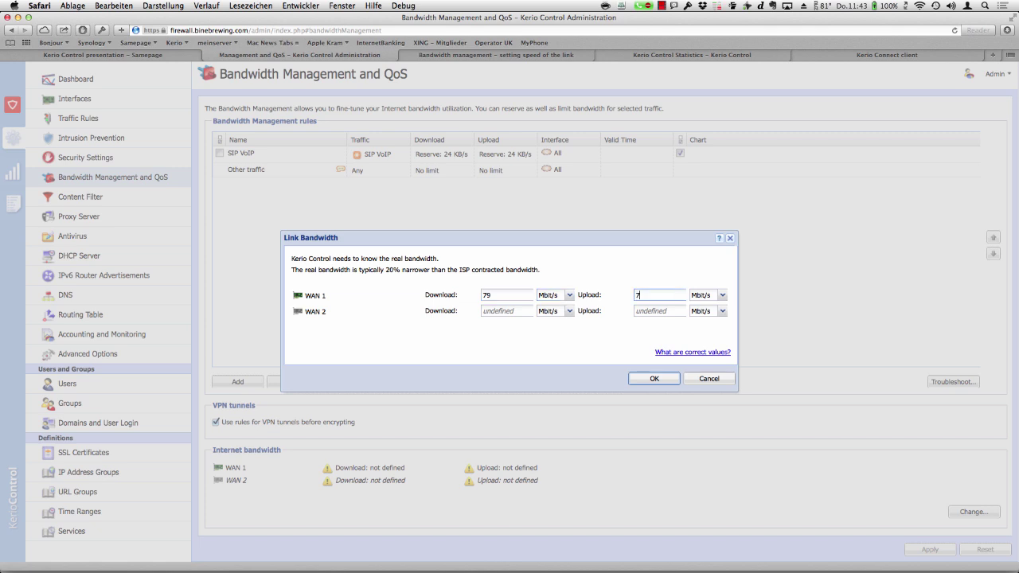
key(Tab)
key(Tab)
text(89)
key(BackSpace)
key(BackSpace)
text(79)
key(Tab)
key(Tab)
text(7)
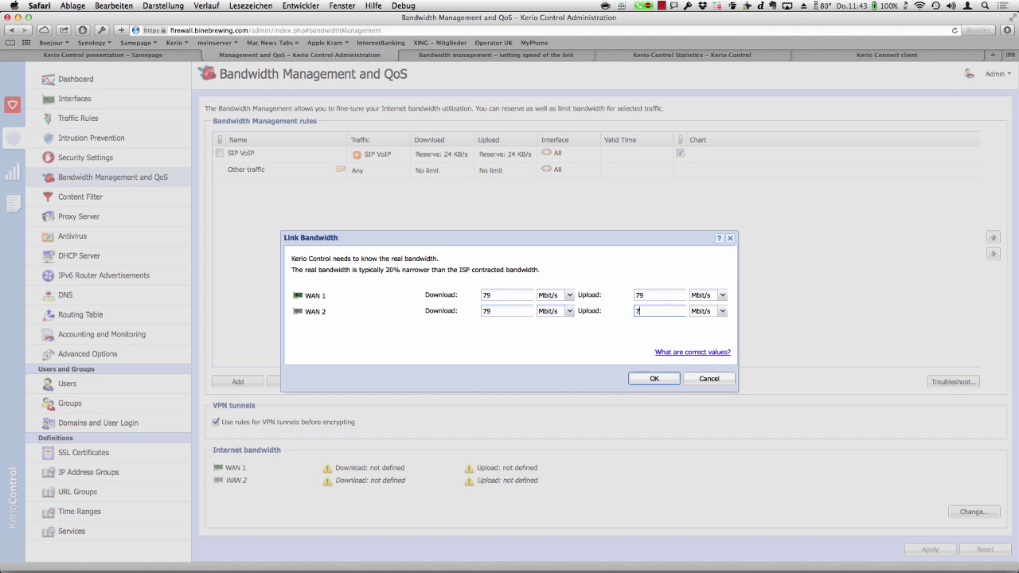
text(9)
- Accept the 79 Mbit/s link bandwidths for both WANs, then head to Interfaces, prompting a save
click(659, 379)
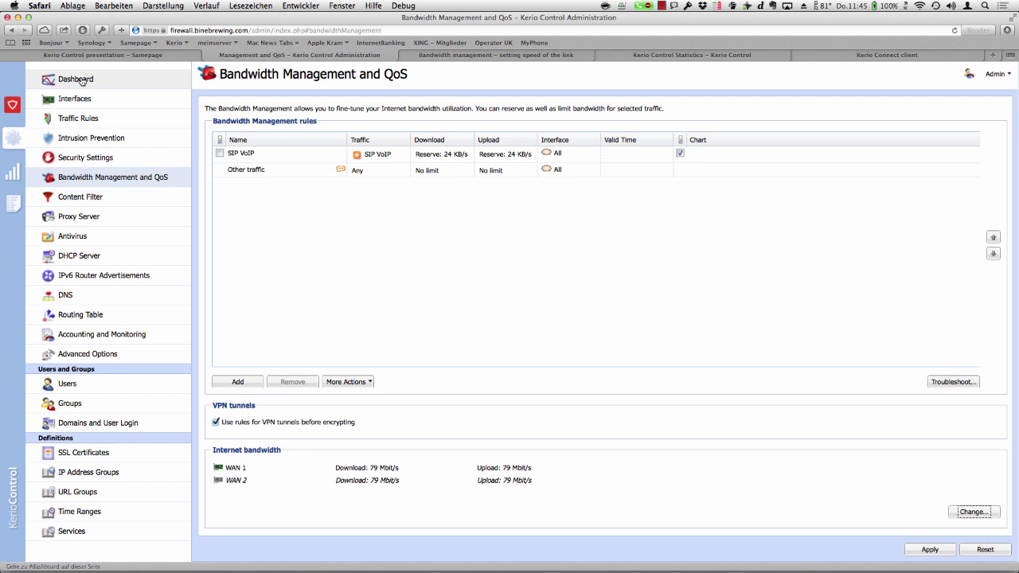
click(77, 100)
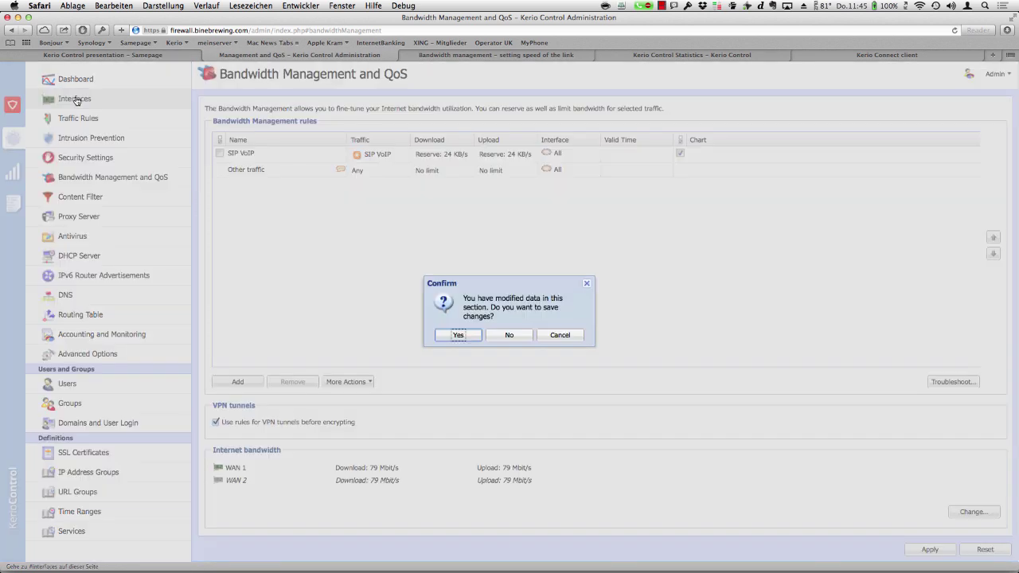
- Answer Yes to save the 79 Mbit/s bandwidth changes and load Interfaces
click(461, 336)
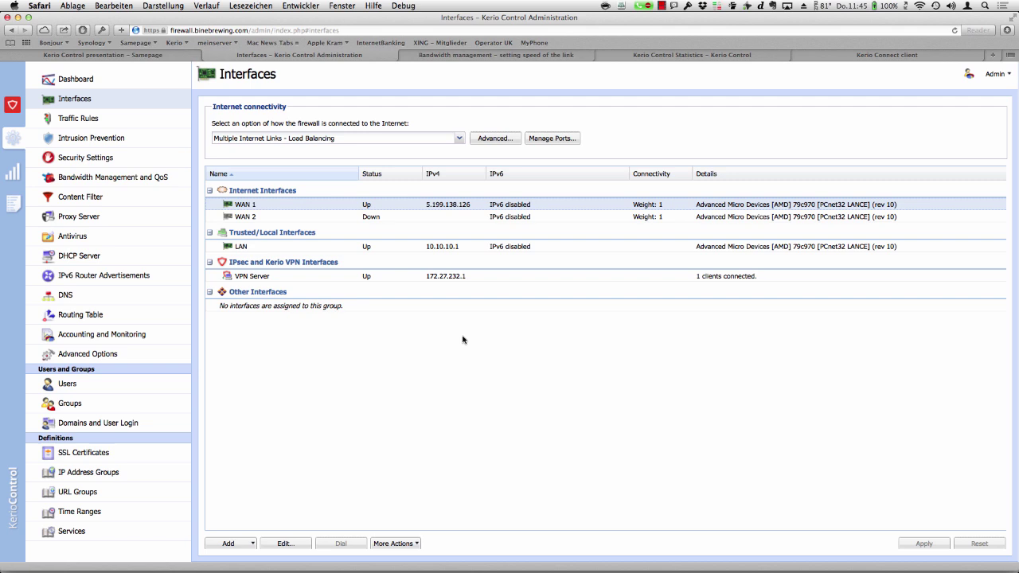
- Review the LAN interface properties, cancel without changes, then show the Traffic Rules list
double_click(307, 252)
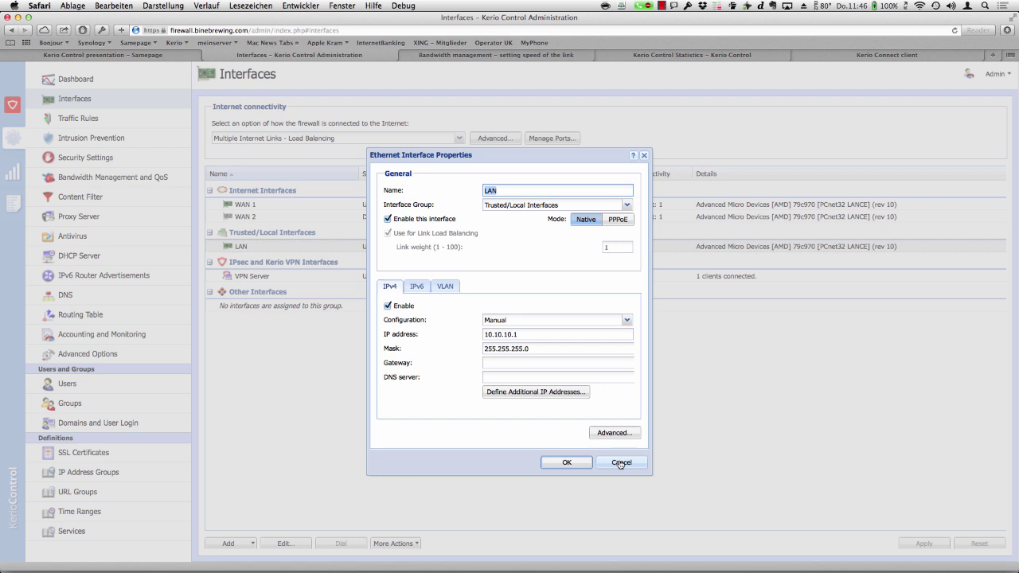
click(620, 463)
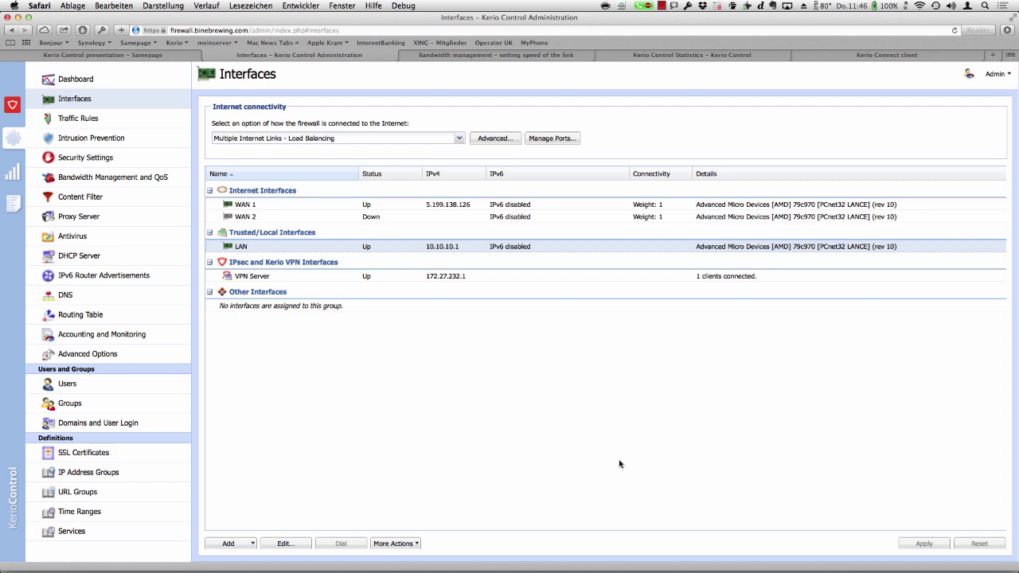
click(96, 121)
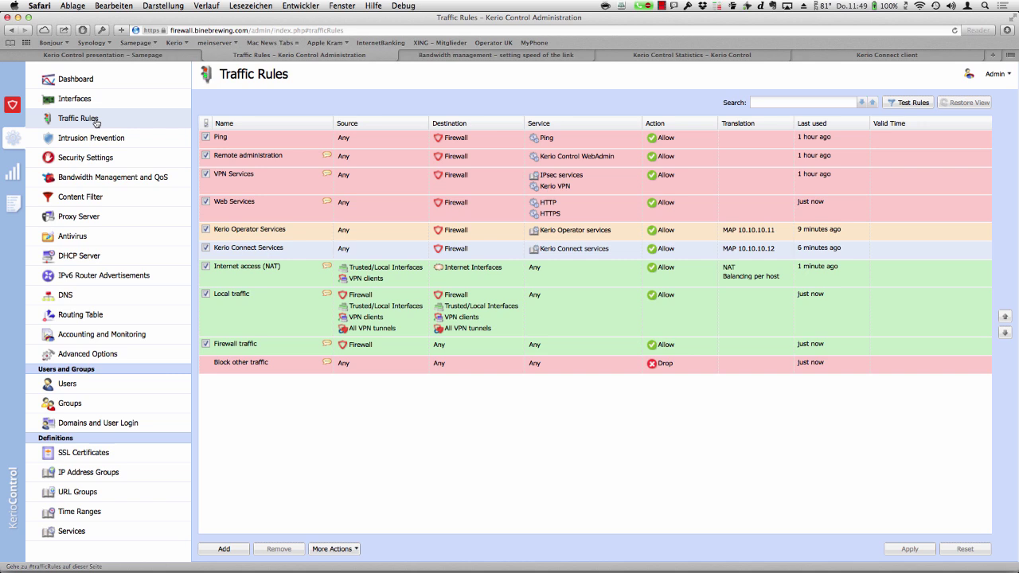
- Disconnect the VPN to firewall.binebrewing.com in Kerio VPN Client, reconnect it, and close the window
click(675, 6)
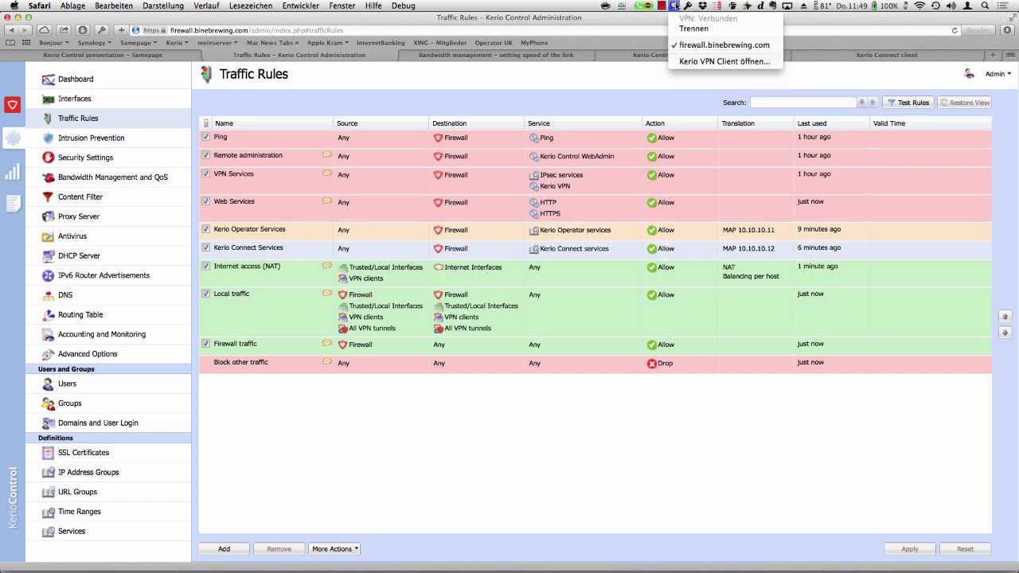
click(686, 62)
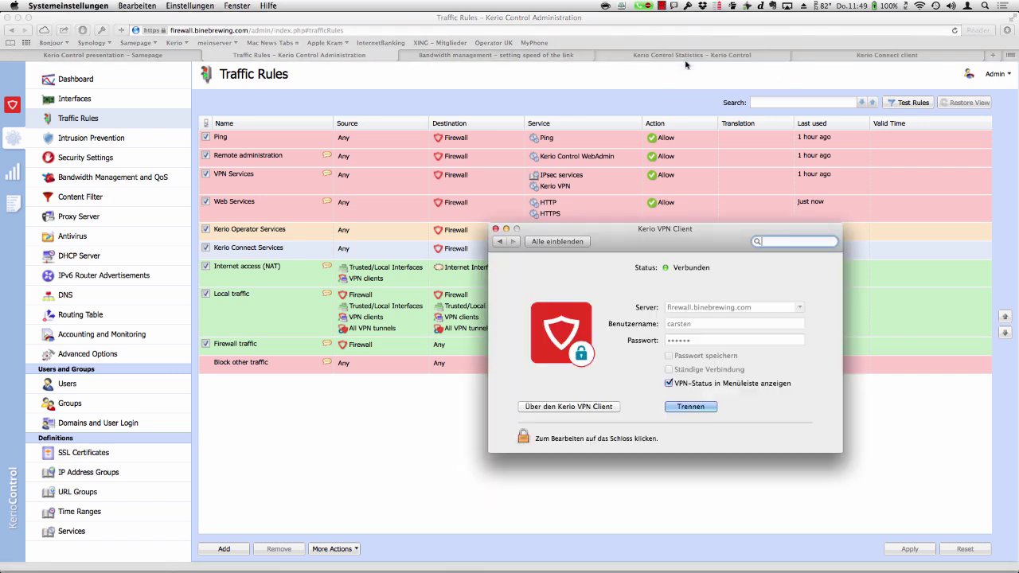
click(693, 407)
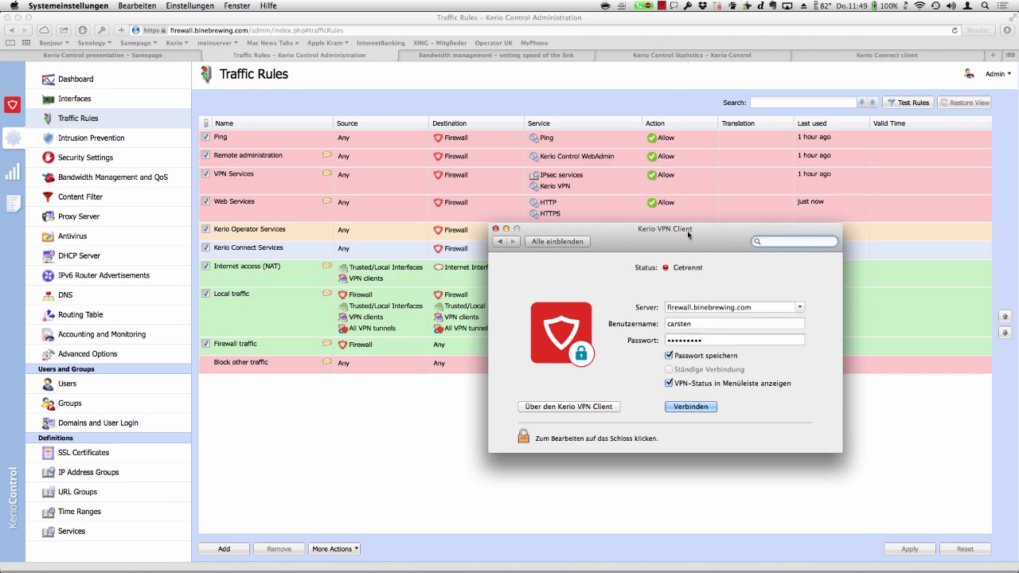
drag(693, 232, 456, 136)
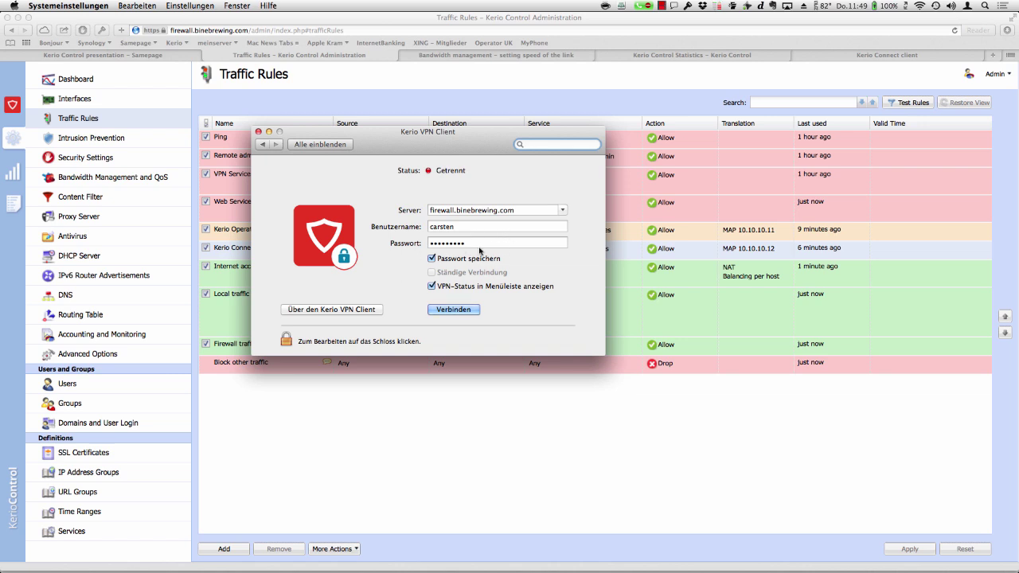
click(460, 311)
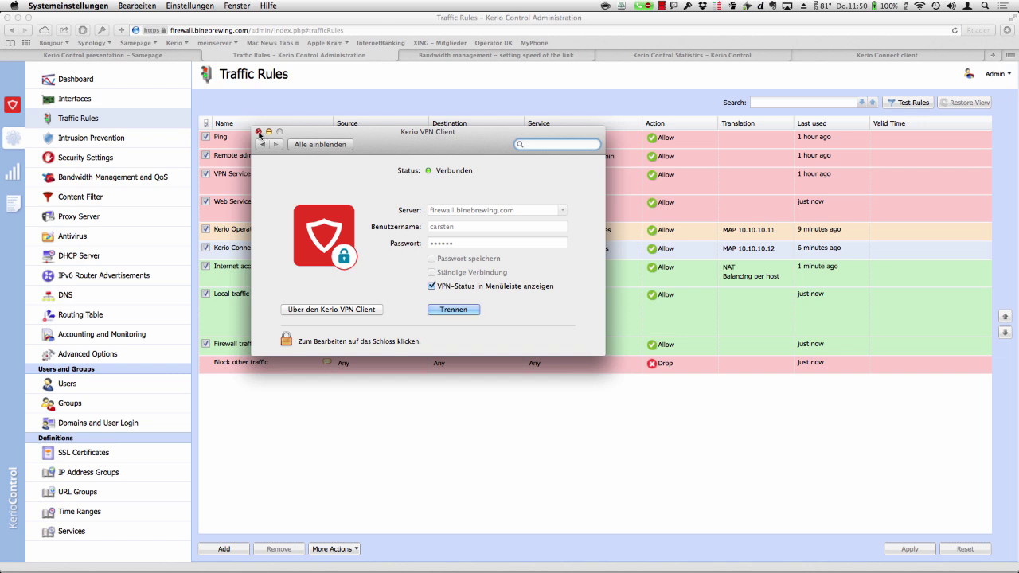
click(258, 131)
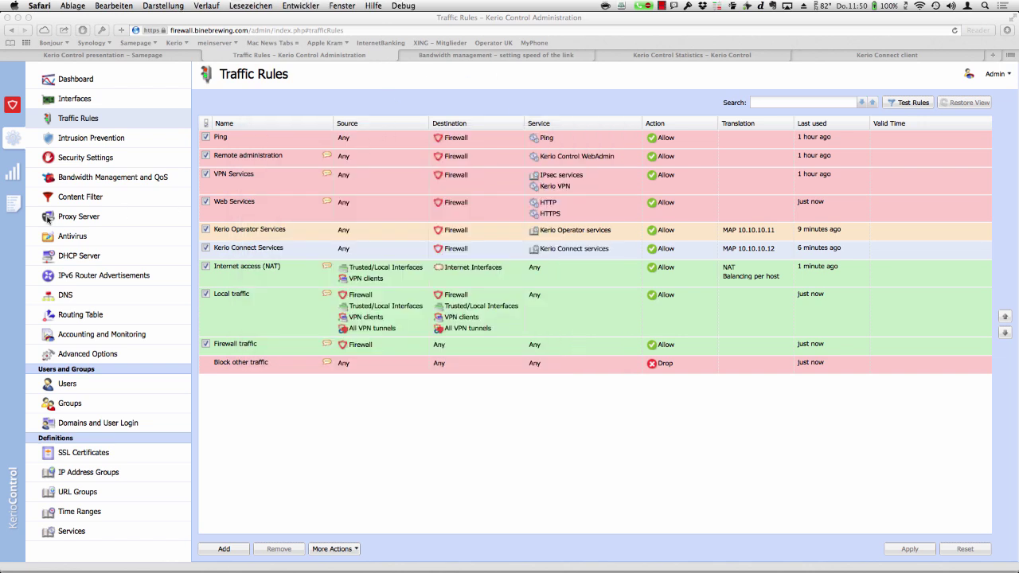
click(13, 174)
click(66, 120)
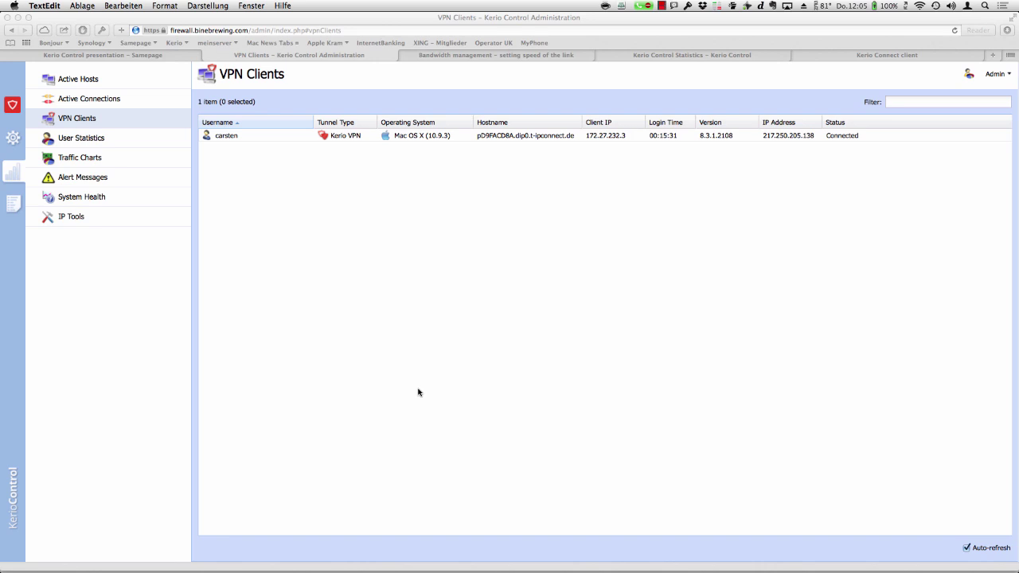
click(15, 144)
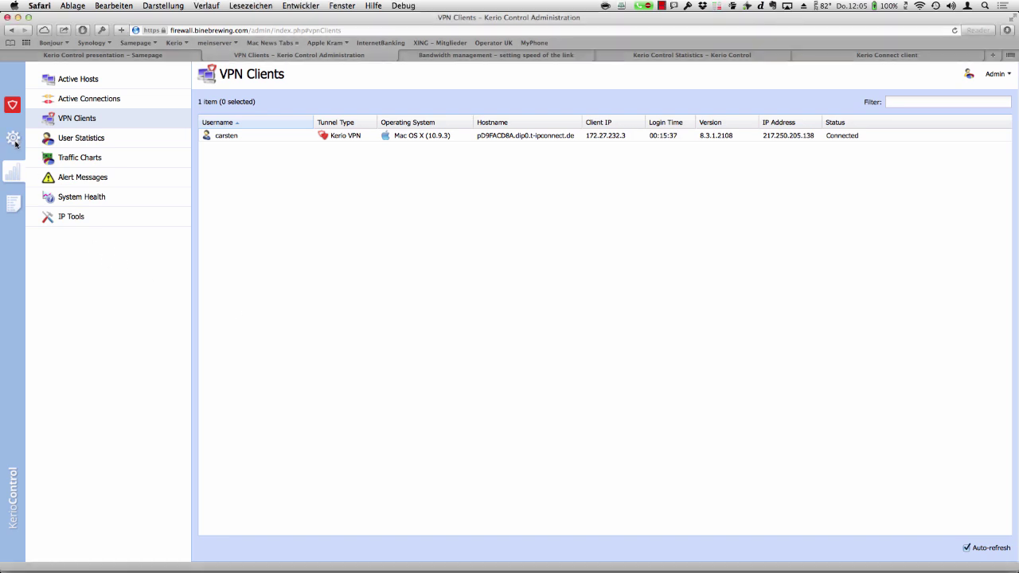
click(14, 140)
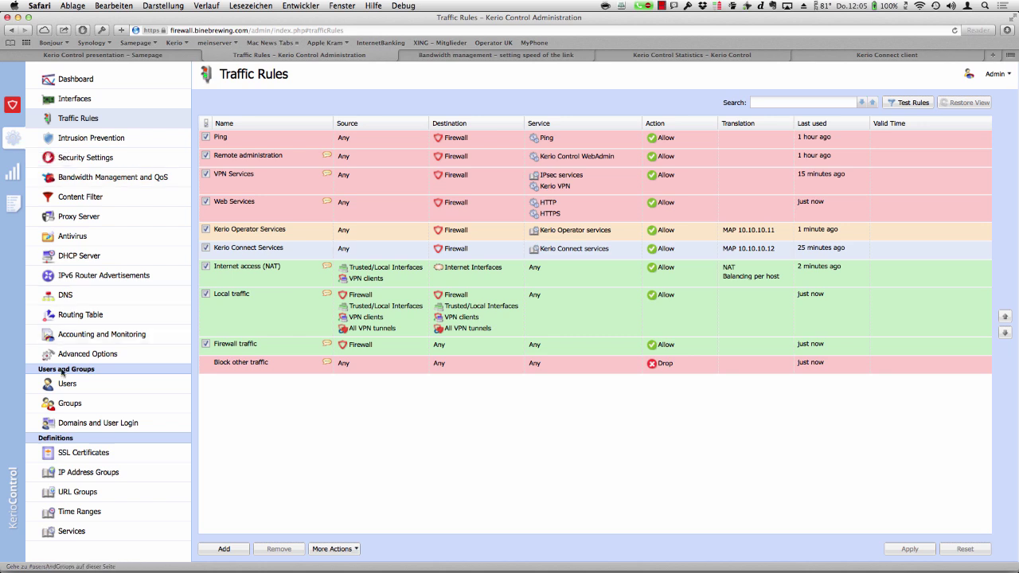
- Show the Local User Database's Users page with its three accounts
click(69, 393)
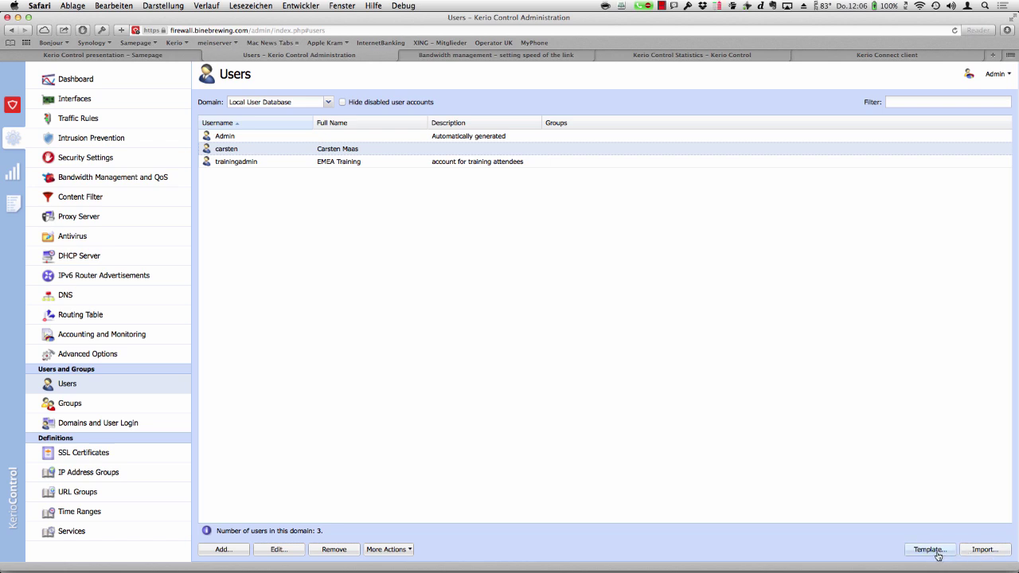
click(984, 549)
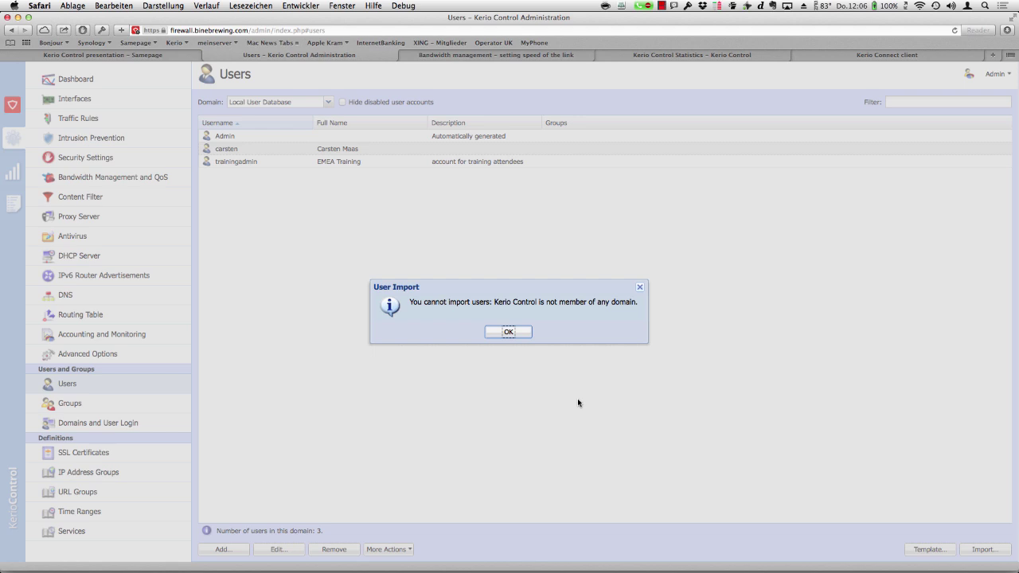
click(509, 332)
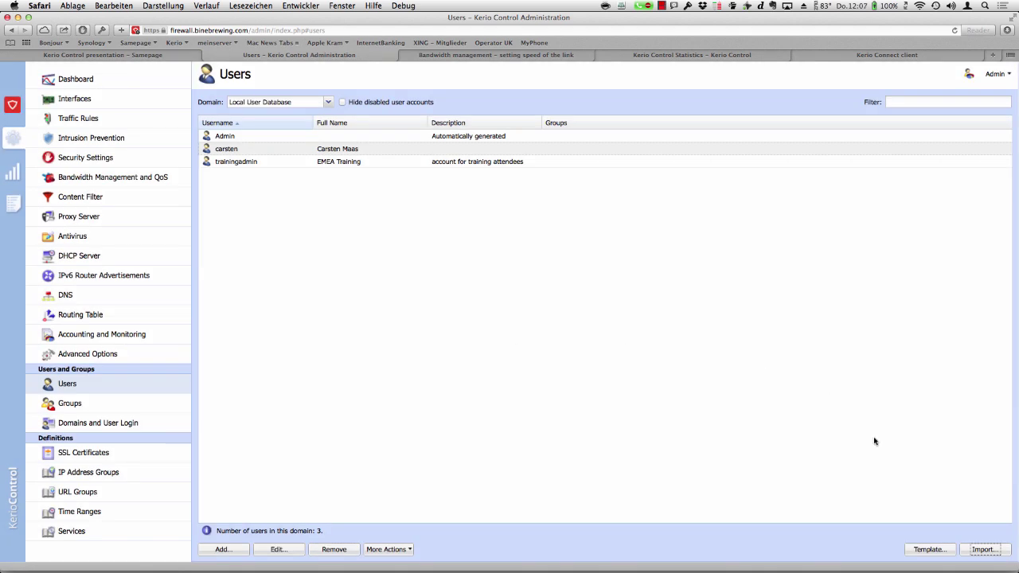
- Open the Local User Database's default user Template
click(930, 549)
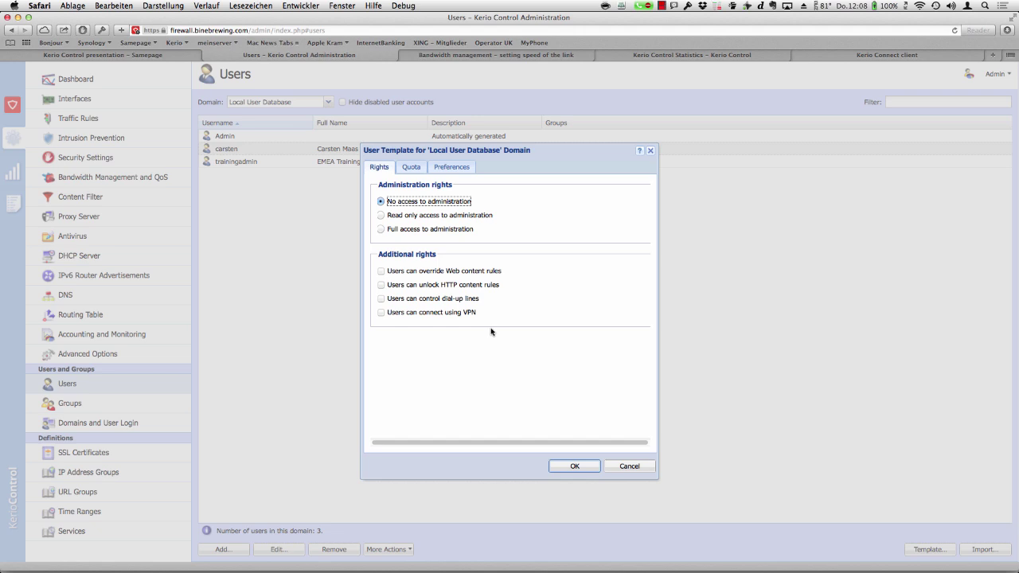
- Allow template users to connect using VPN and bring up the template's Quota settings
click(381, 312)
click(414, 168)
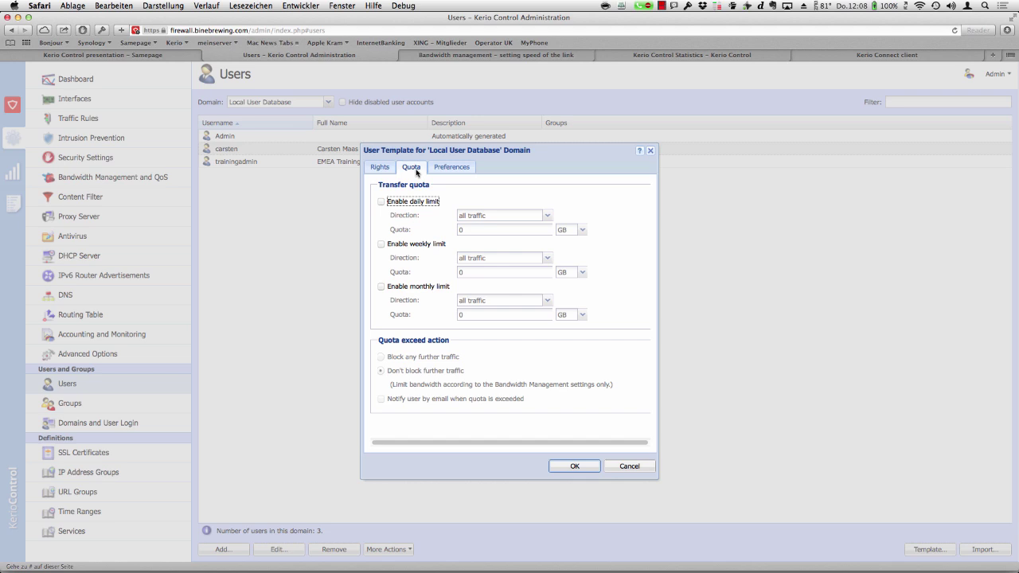
- Set the template's daily limit direction to upload with GB units, leaving the daily limit disabled
click(382, 202)
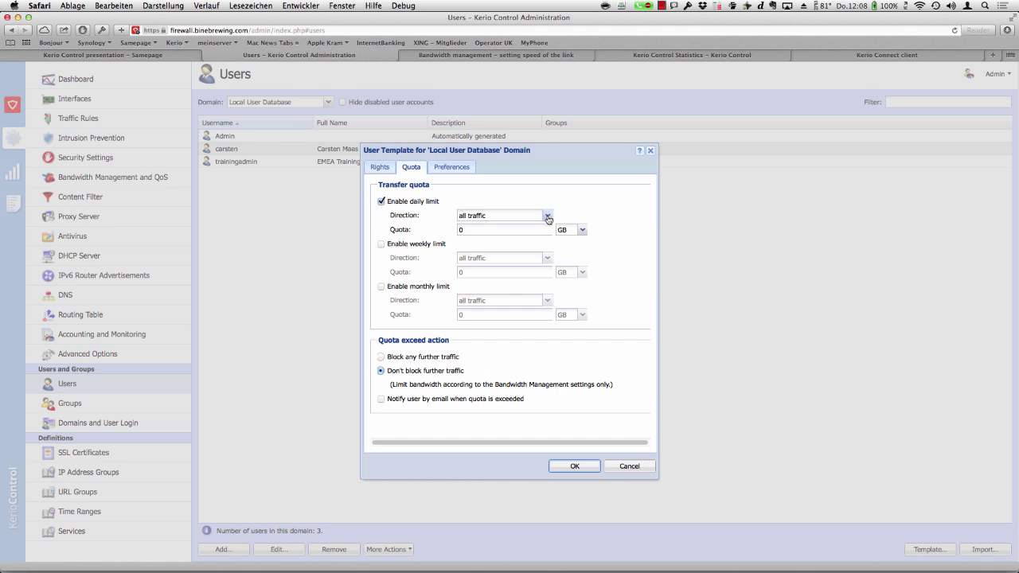
click(547, 216)
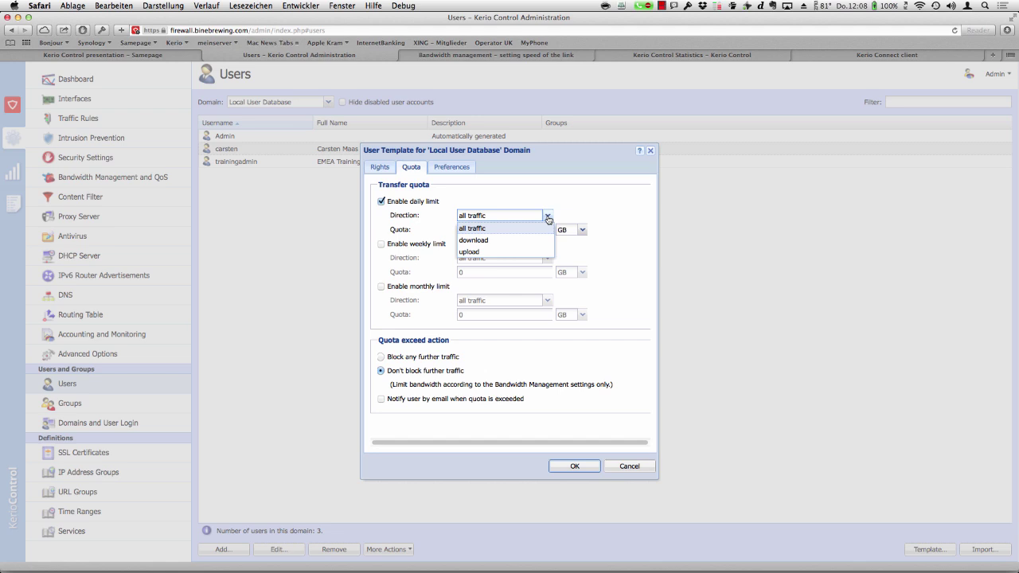
click(540, 239)
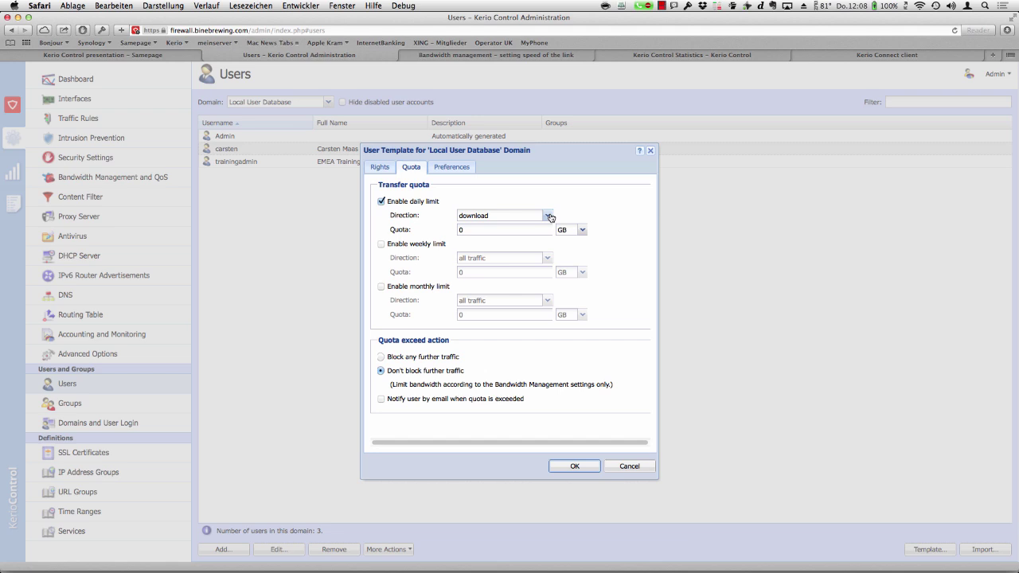
click(548, 215)
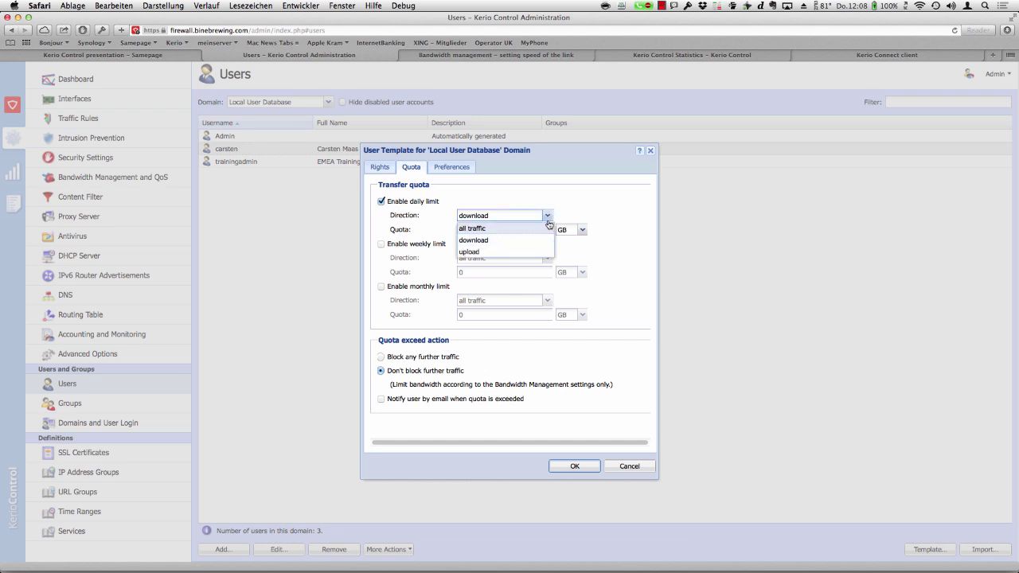
click(540, 251)
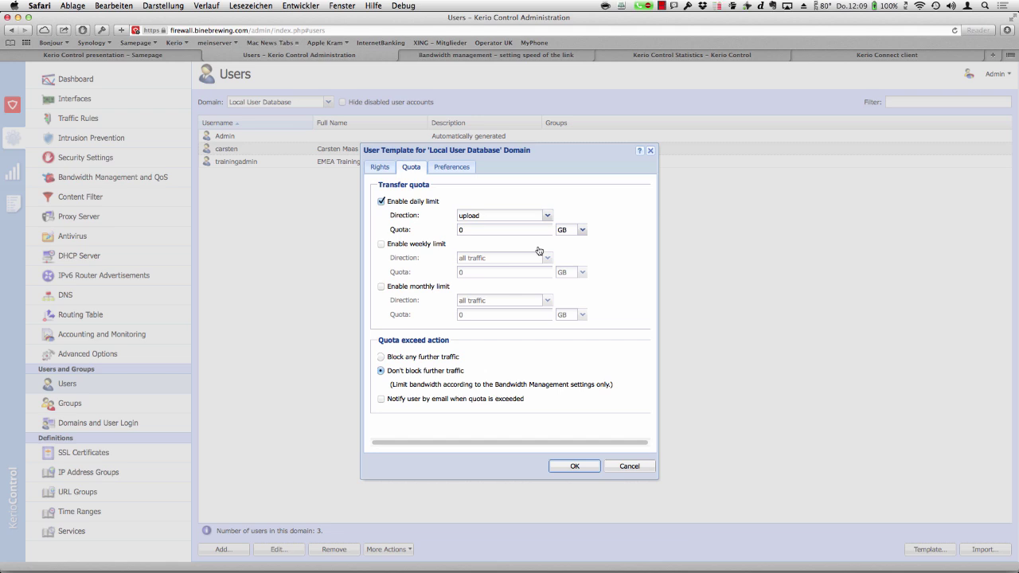
click(583, 230)
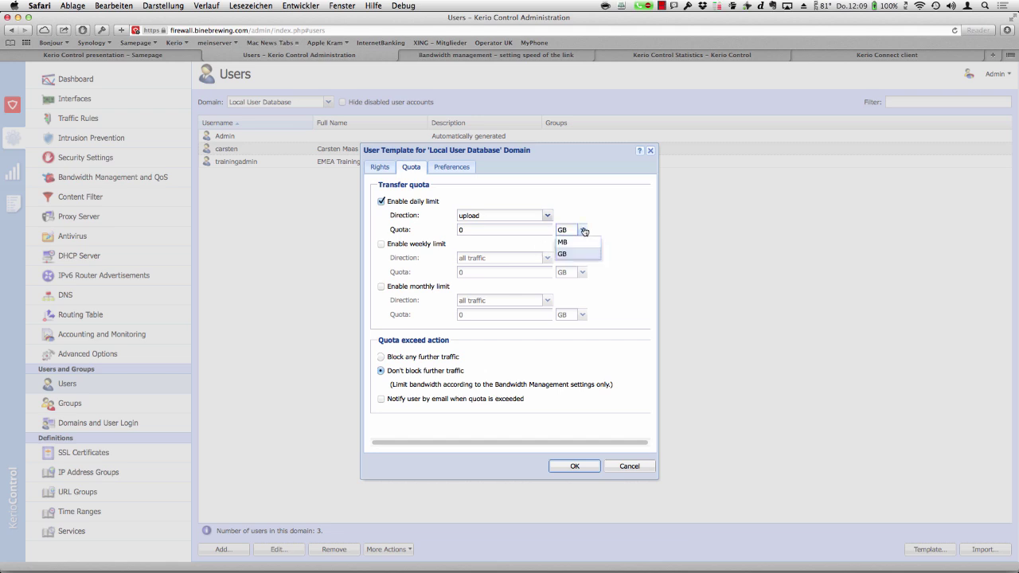
click(579, 210)
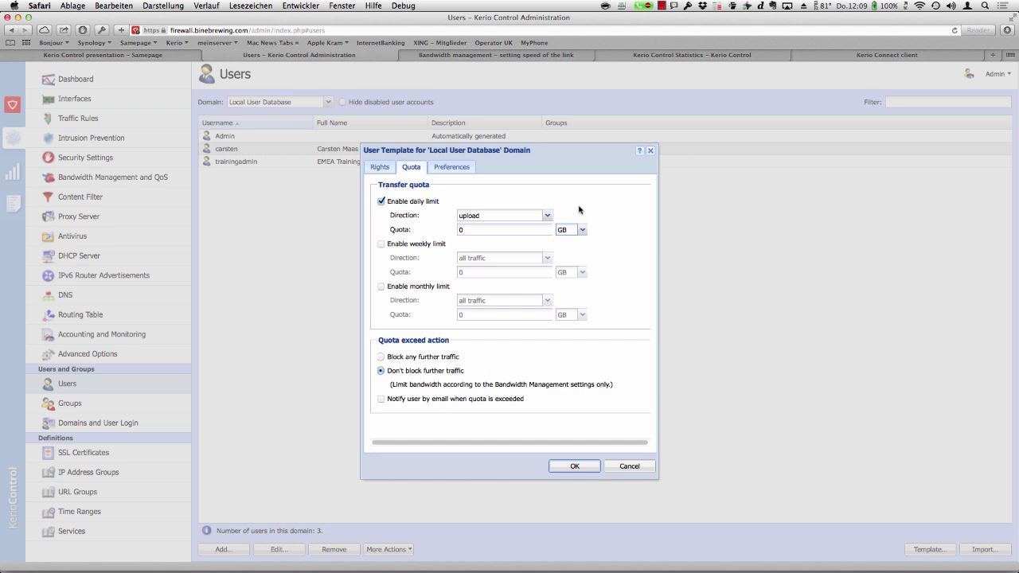
click(381, 202)
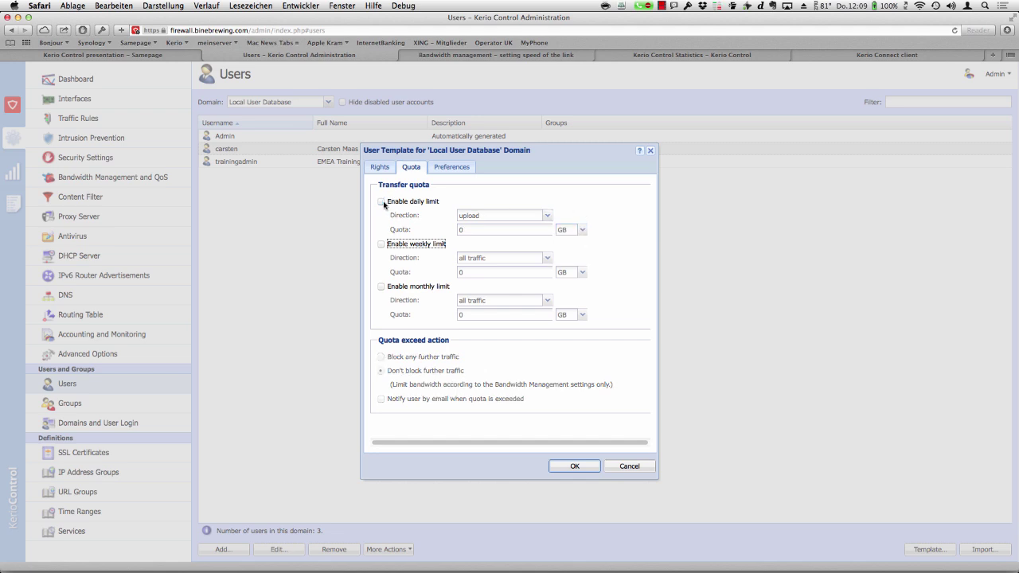
- Enable the template's daily limit with upload direction and a 0 GB quota, then disable it again
click(382, 202)
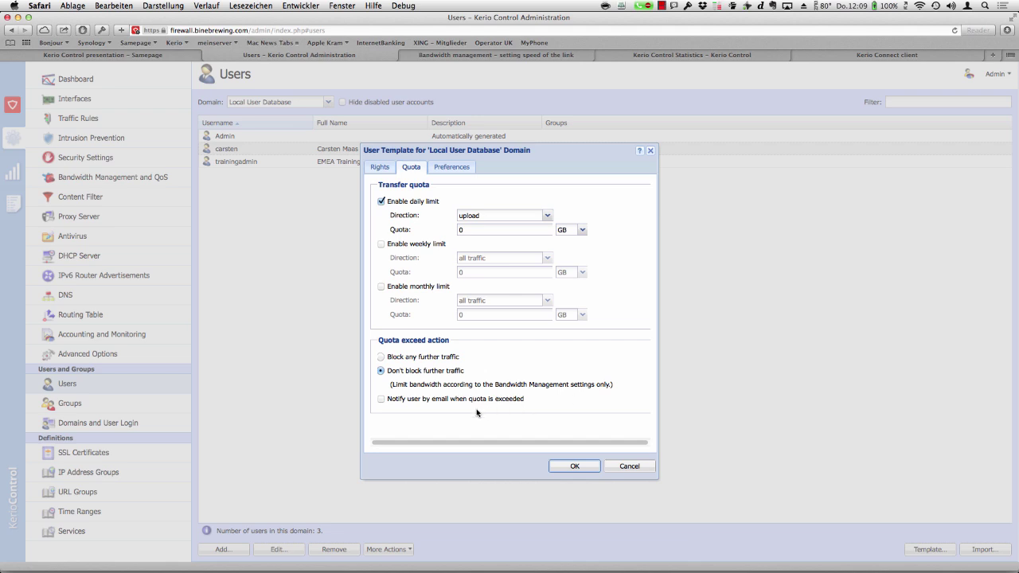
click(382, 202)
- Keep the template's preferred language as Browser detected and cancel the template without saving
click(456, 170)
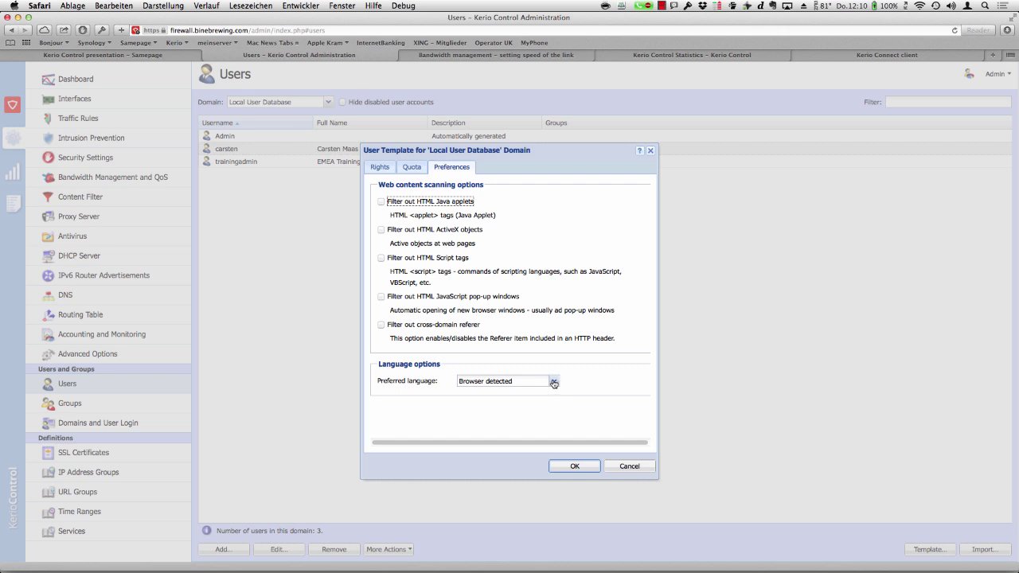
click(554, 383)
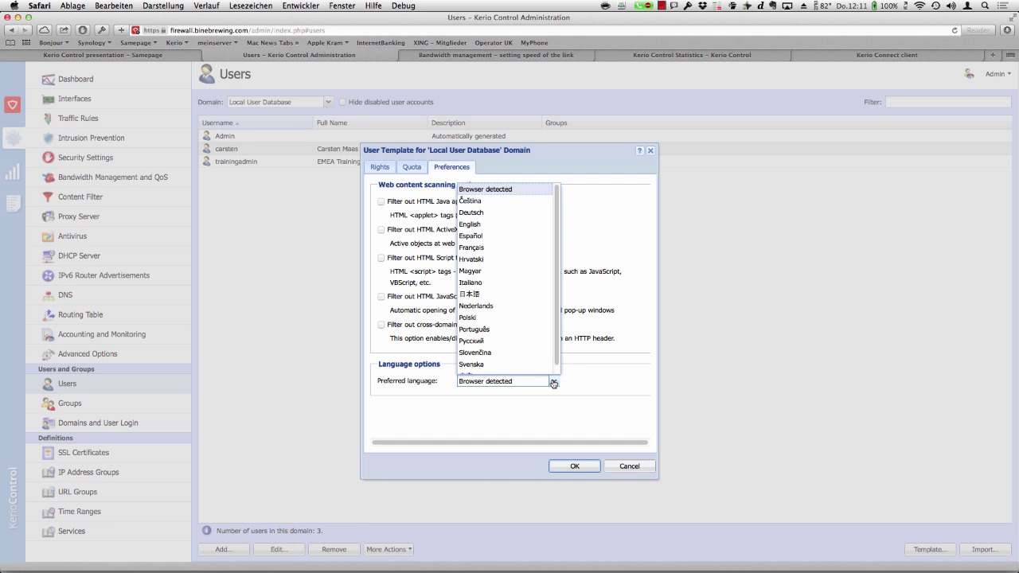
click(586, 381)
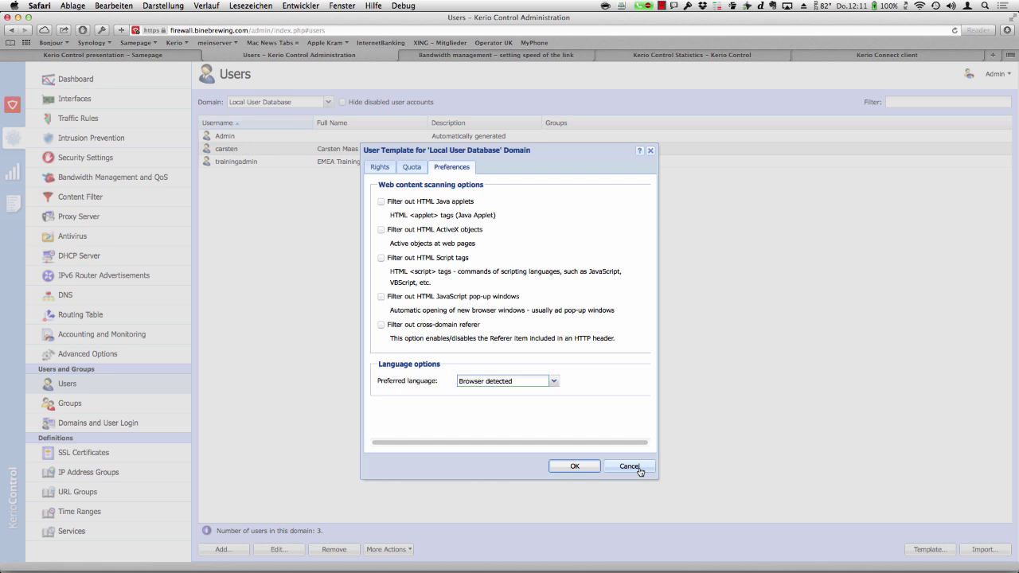
click(630, 466)
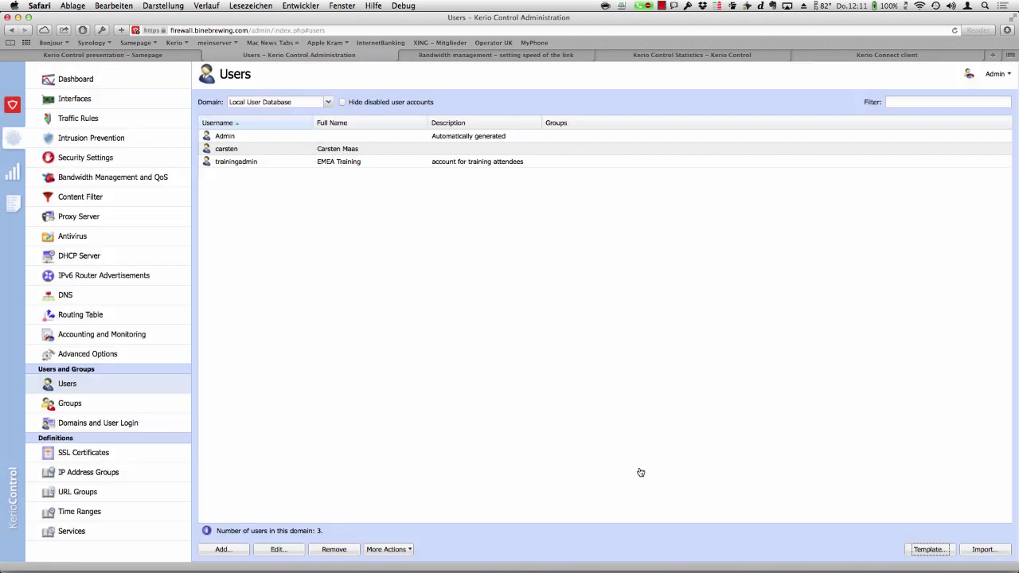
- Start a new user set to 'This user has a separate configuration', ready for the username
click(224, 549)
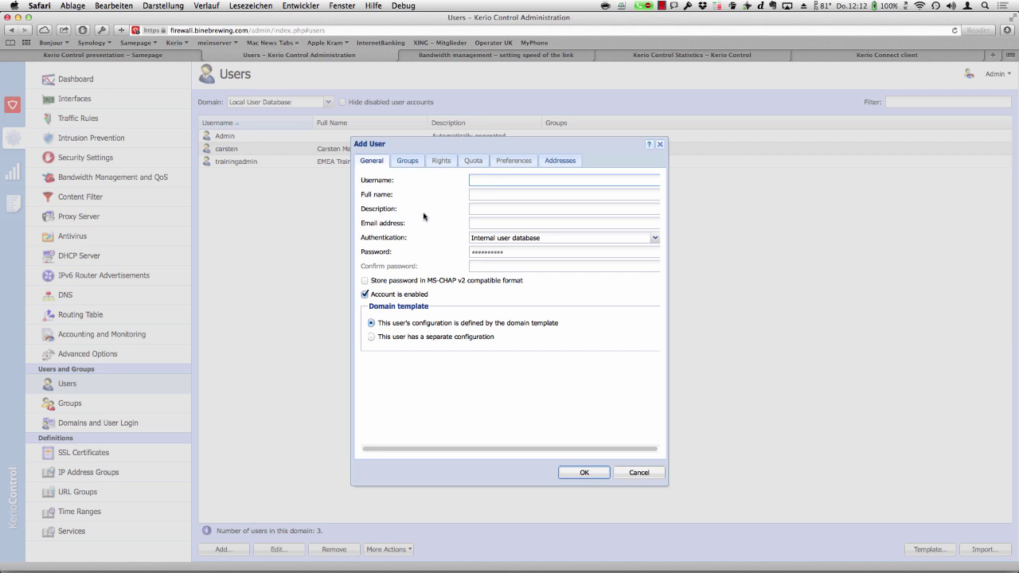
click(395, 338)
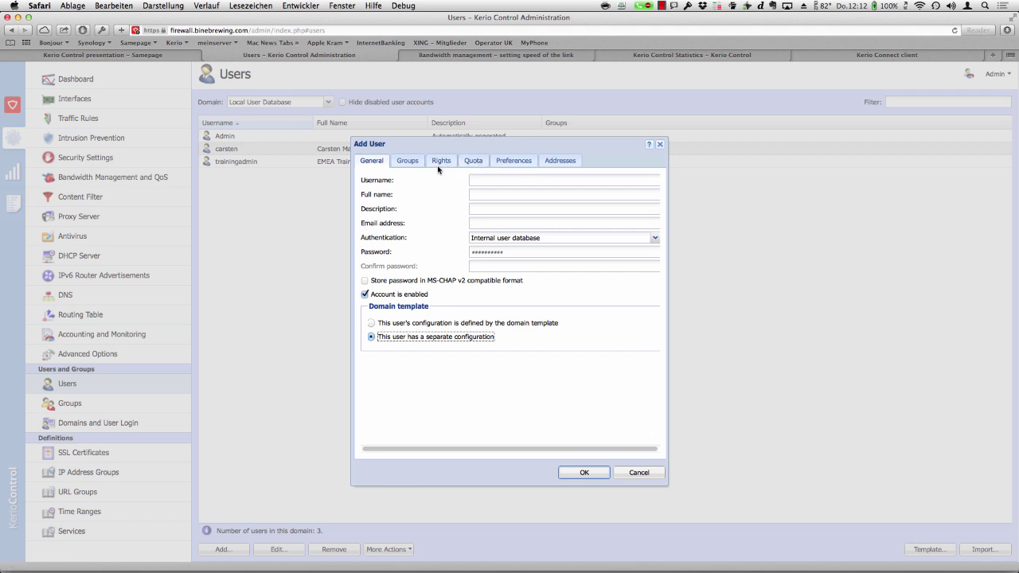
click(490, 181)
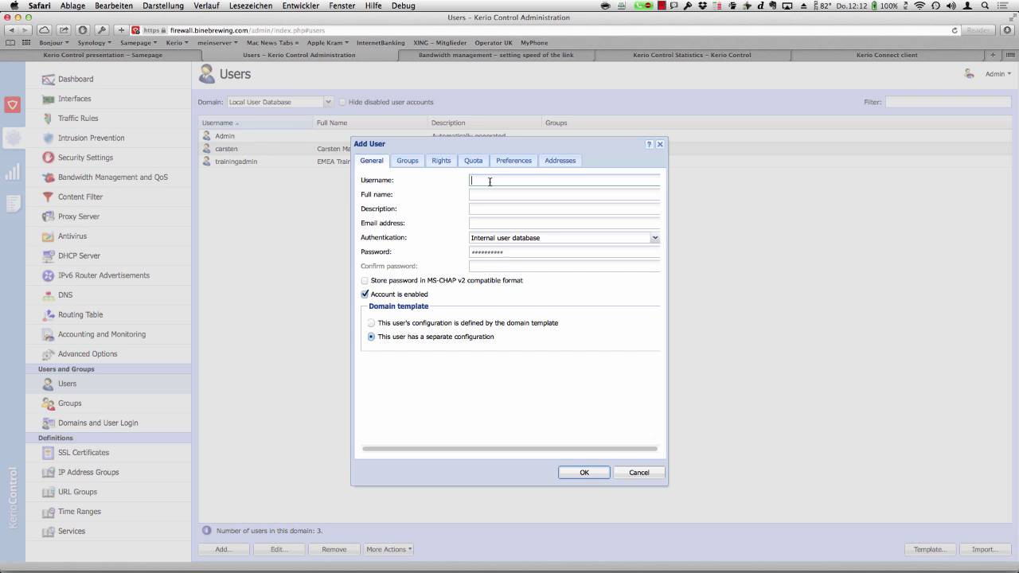
- Enter the new user's username, full name, description 'famous football player' and e-mail address
text(Bastian)
key(Tab)
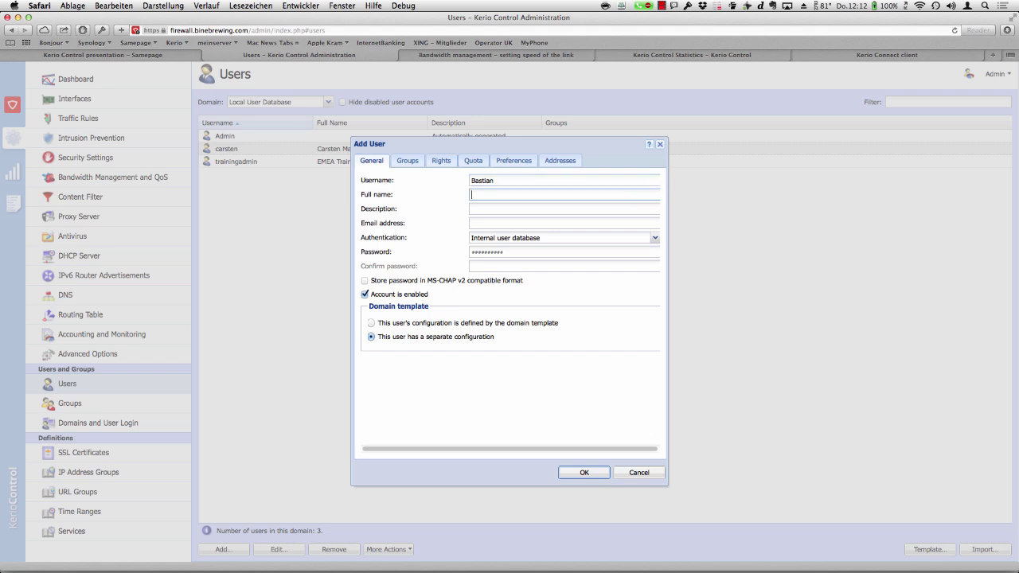
text(Bastian Schweinsteiger)
key(Tab)
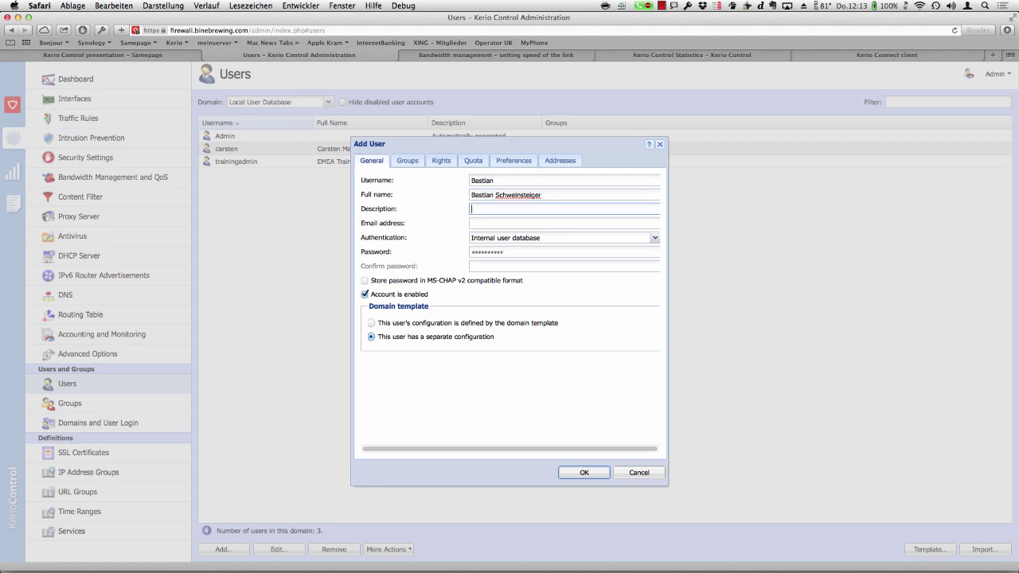
text(famous football player)
click(499, 223)
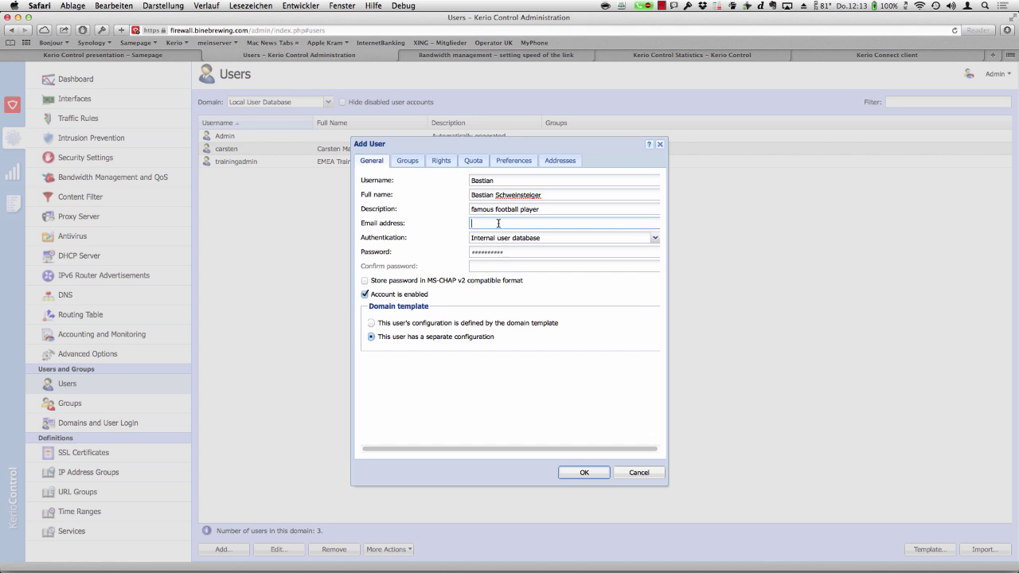
- Set the new user's password and confirm it
click(562, 237)
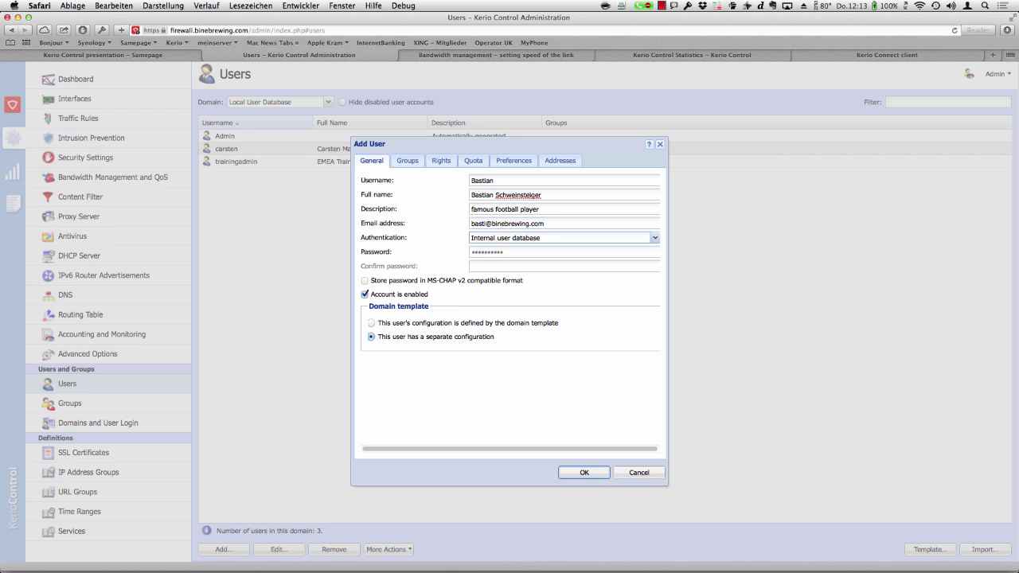
click(557, 251)
text(••••)
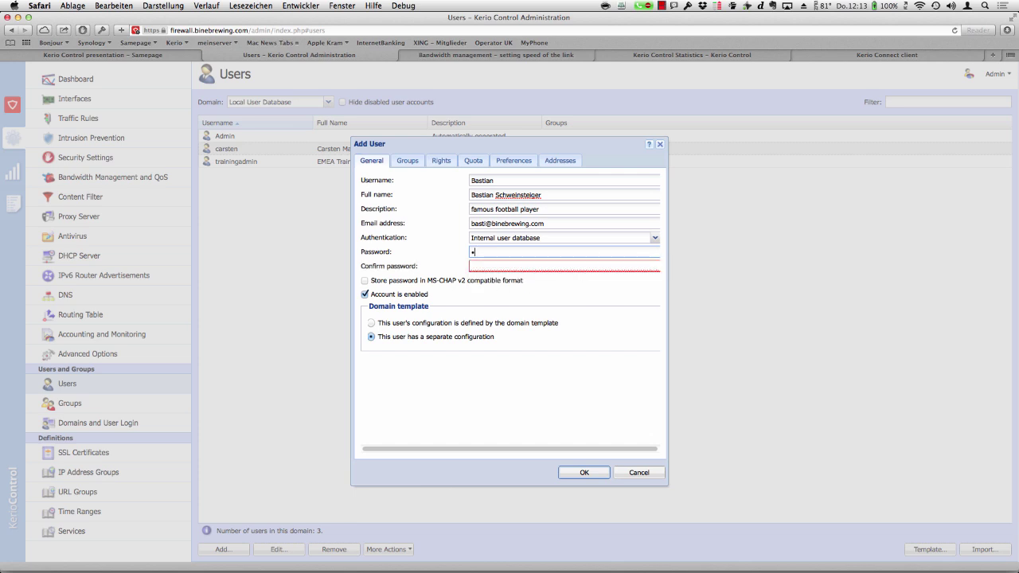
text(•••)
click(477, 265)
text(•••••••)
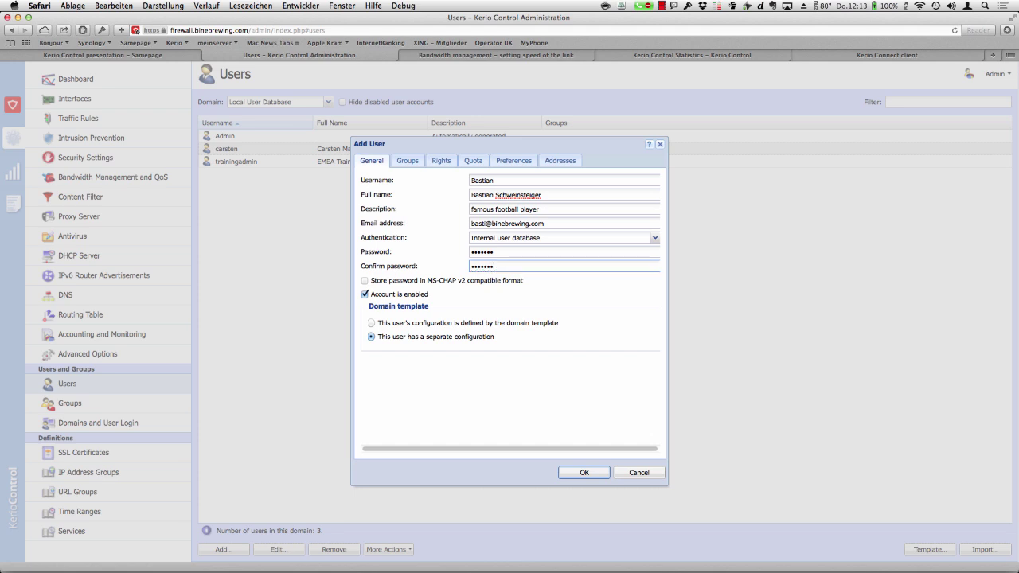
click(408, 162)
- Let the new user connect using VPN and give it a 1 GB daily transfer limit
click(440, 162)
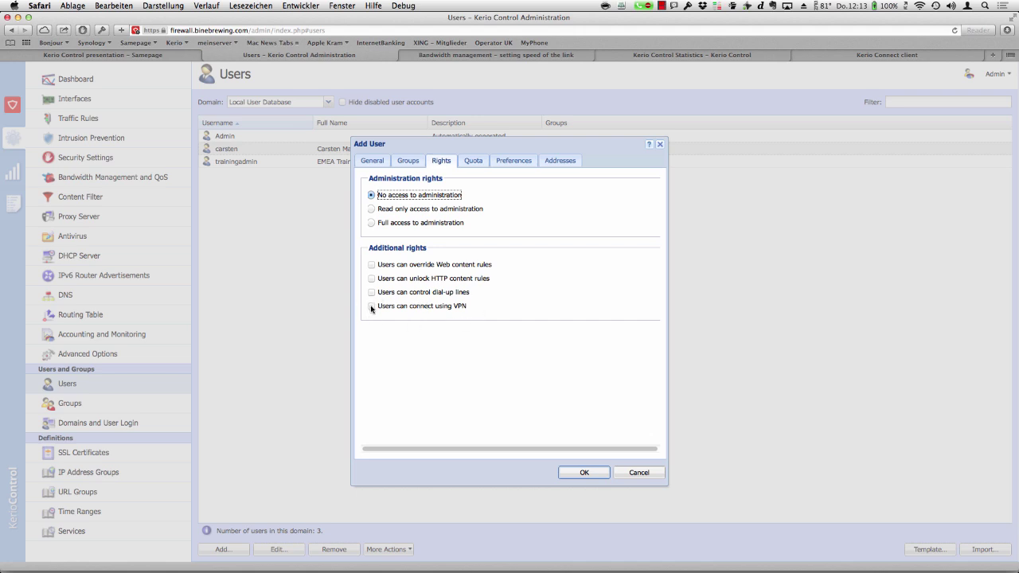
click(371, 307)
click(474, 164)
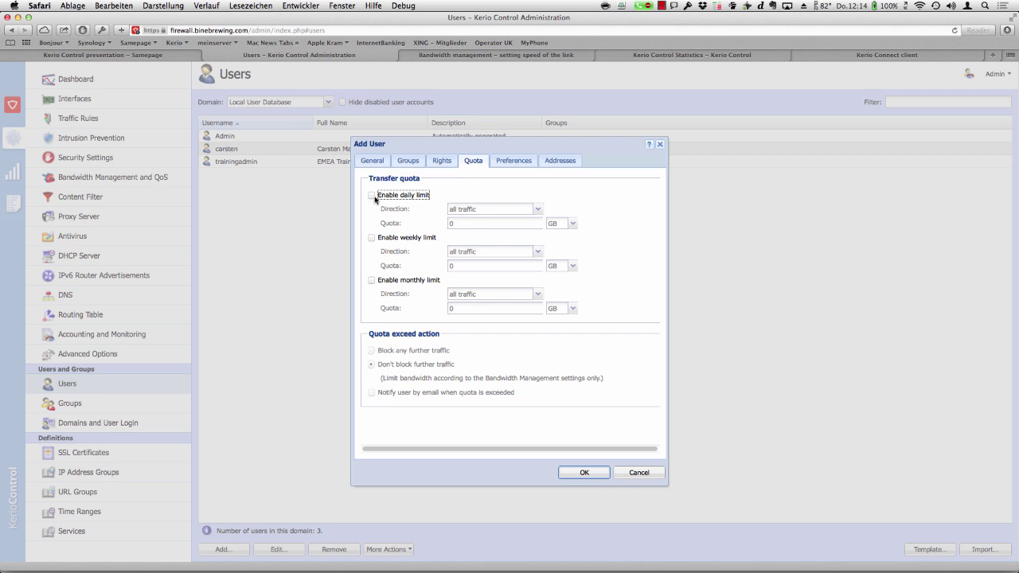
click(372, 195)
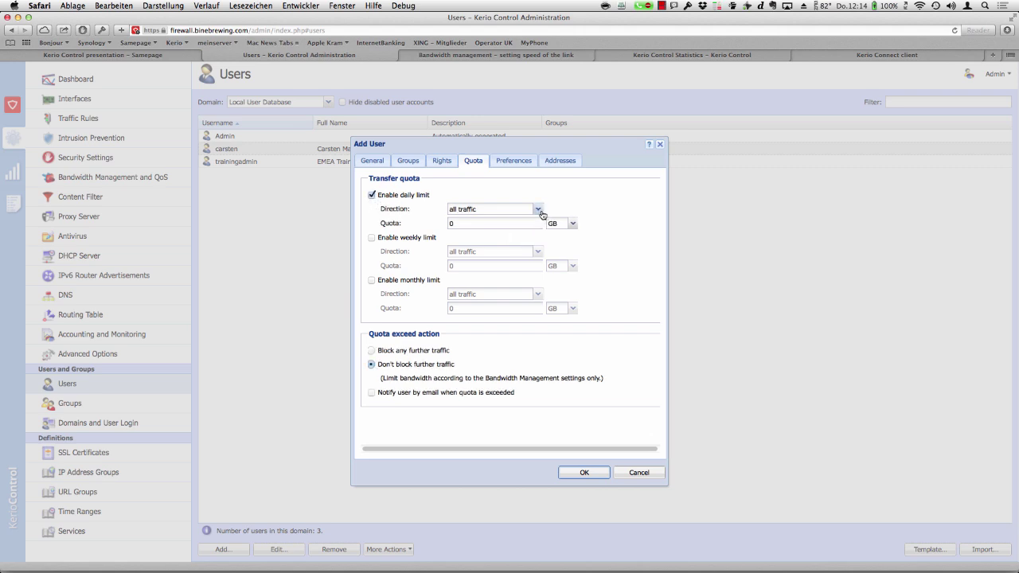
click(487, 224)
key(BackSpace)
text(1)
- Review the user's Preferences and Addresses settings, then save the new user
click(519, 160)
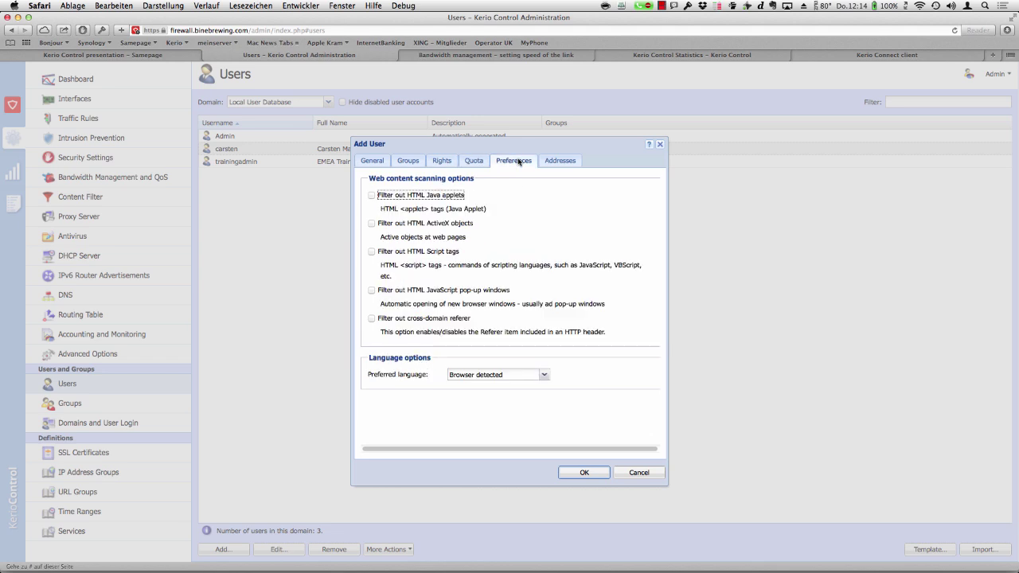
click(560, 164)
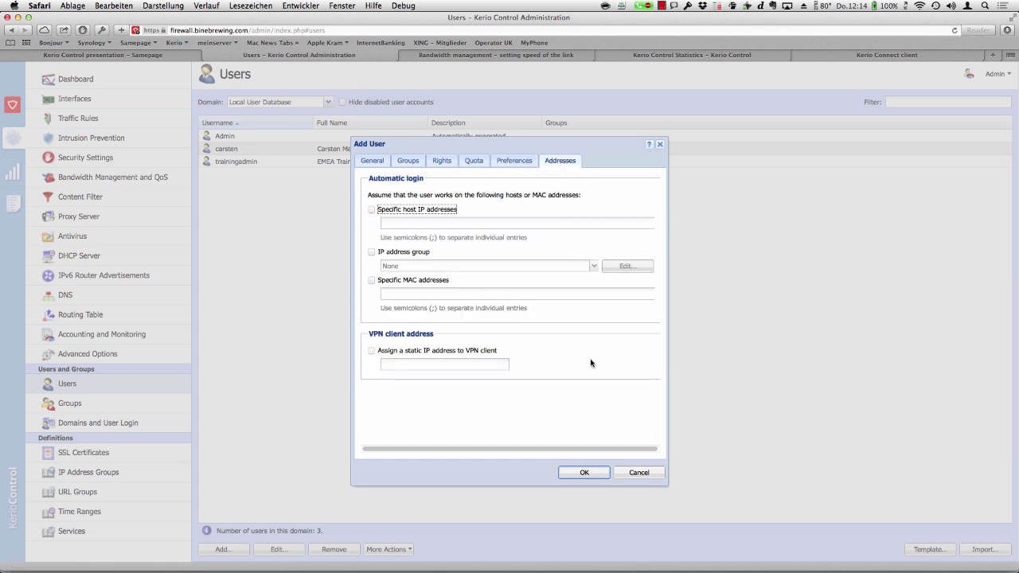
click(593, 476)
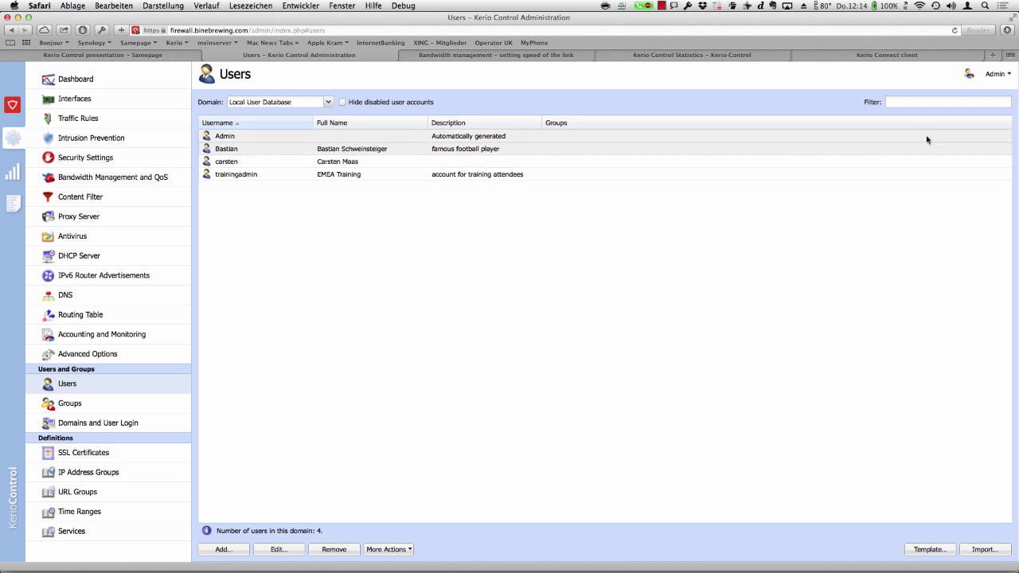
- Add an Account Status column to the Users table, showing all four accounts as Enabled
click(1006, 123)
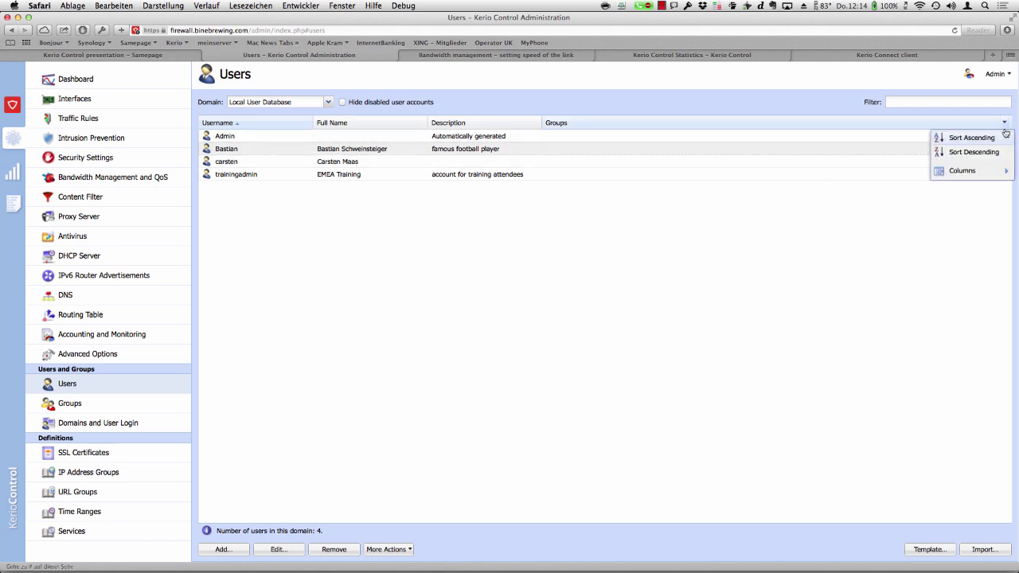
mouse_move(994, 172)
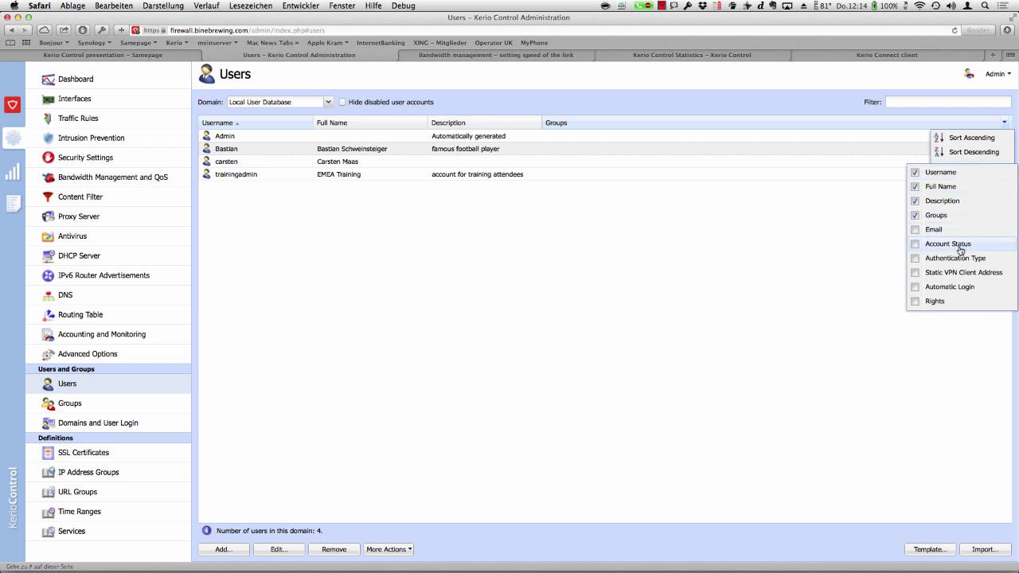
click(915, 245)
click(829, 274)
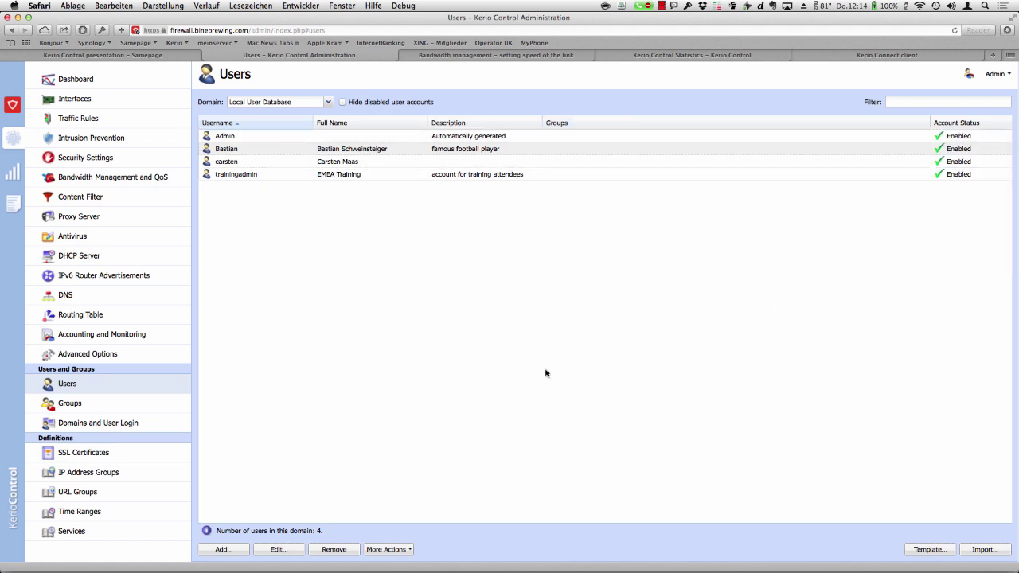
click(675, 6)
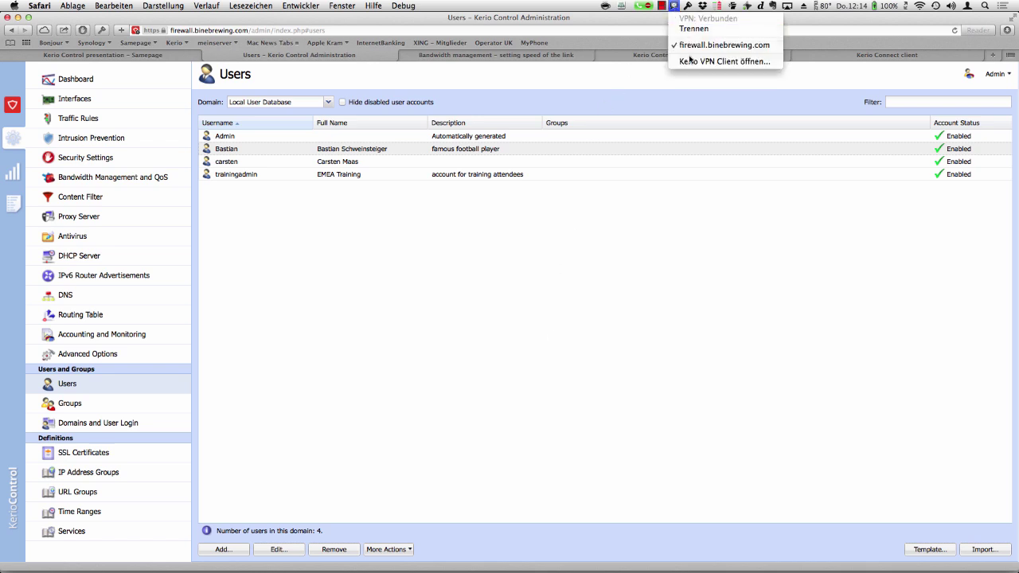
- Reconnect Kerio VPN Client as the demo user with their password, then close the client window
click(691, 61)
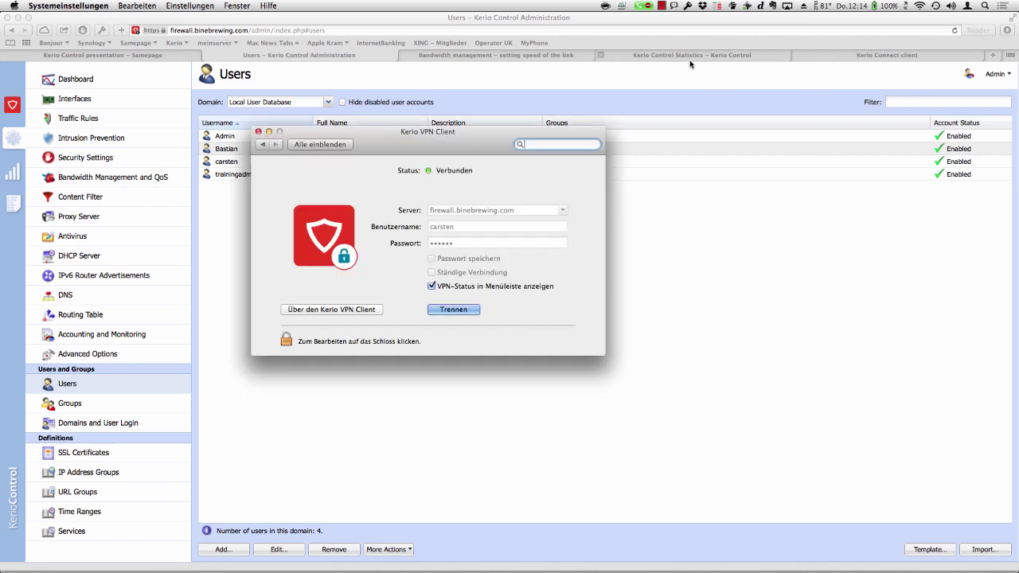
click(454, 309)
double_click(466, 226)
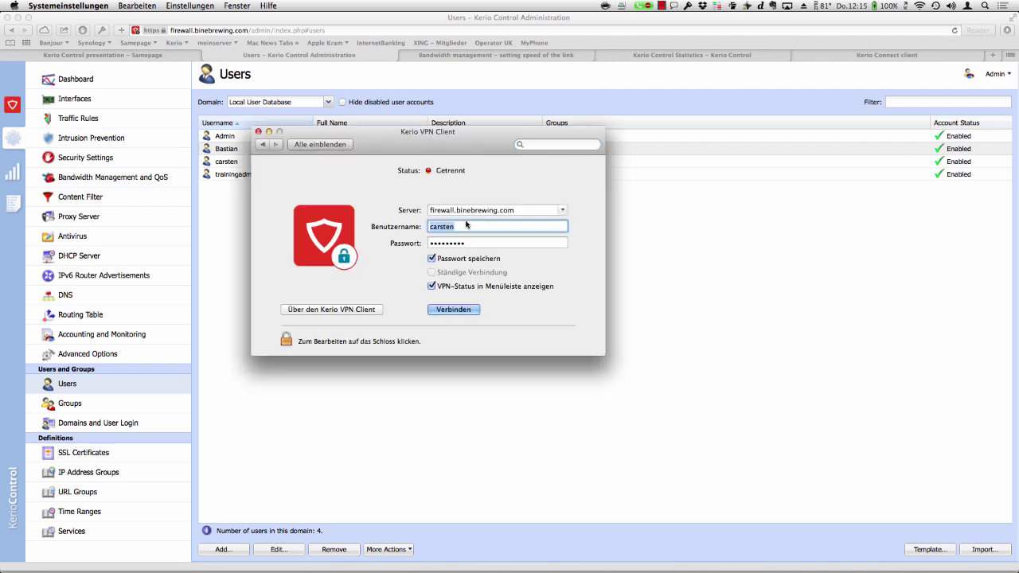
text(bastian)
key(Tab)
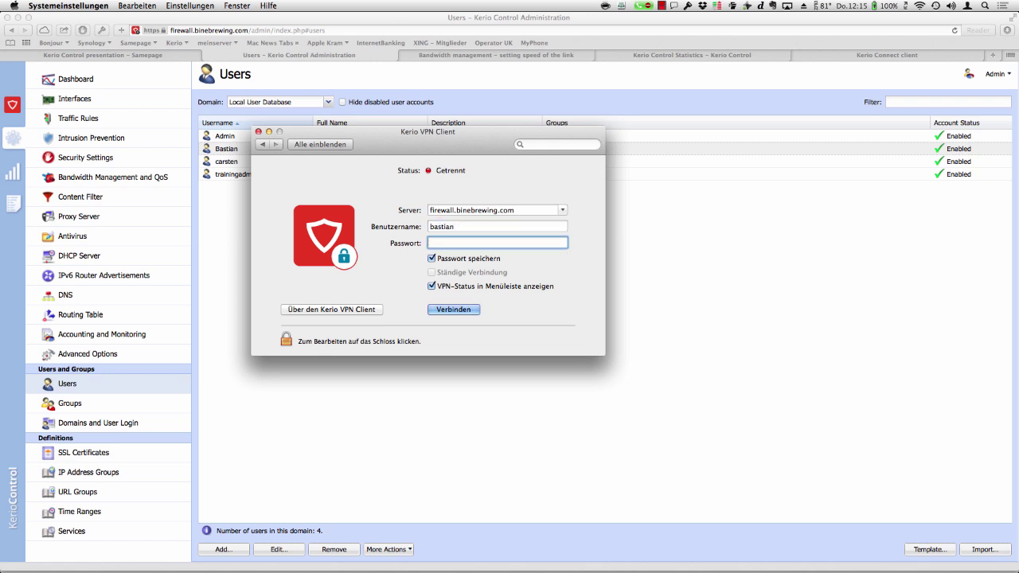
text(a••••••)
key(Return)
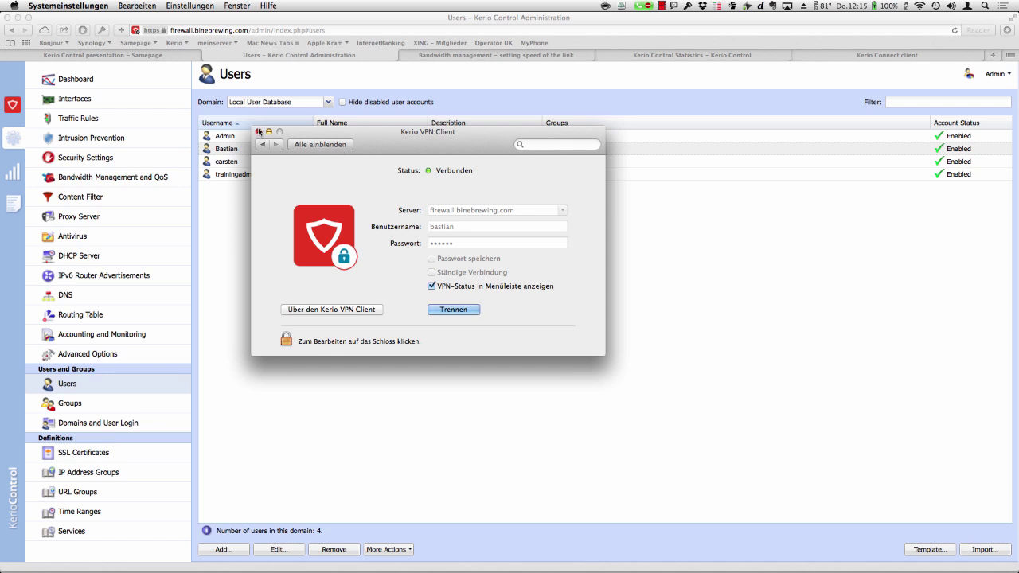
click(258, 131)
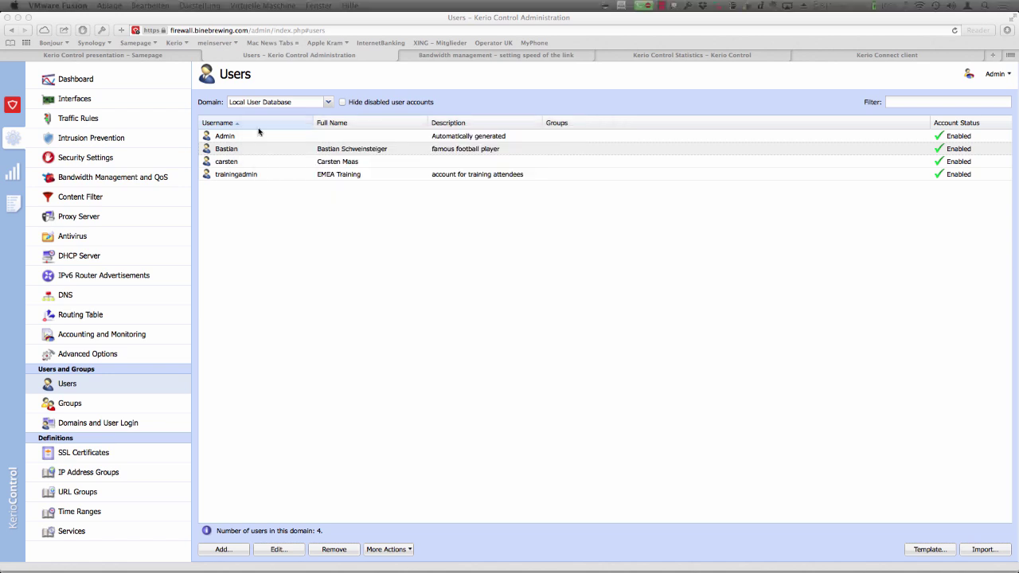
- Disconnect the demo user's session under Status > VPN Clients, dismiss the error, and return to Users
click(15, 178)
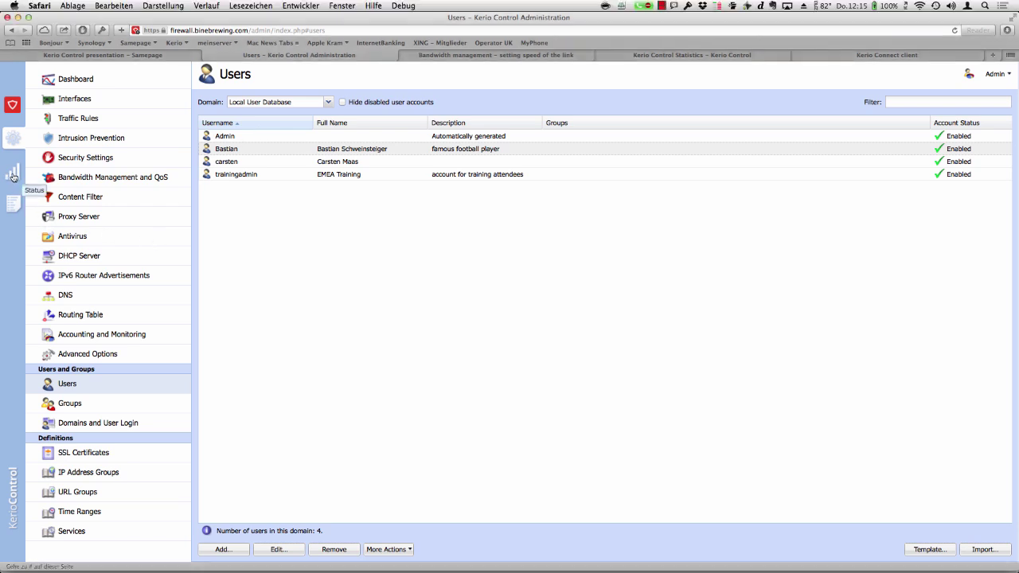
click(12, 176)
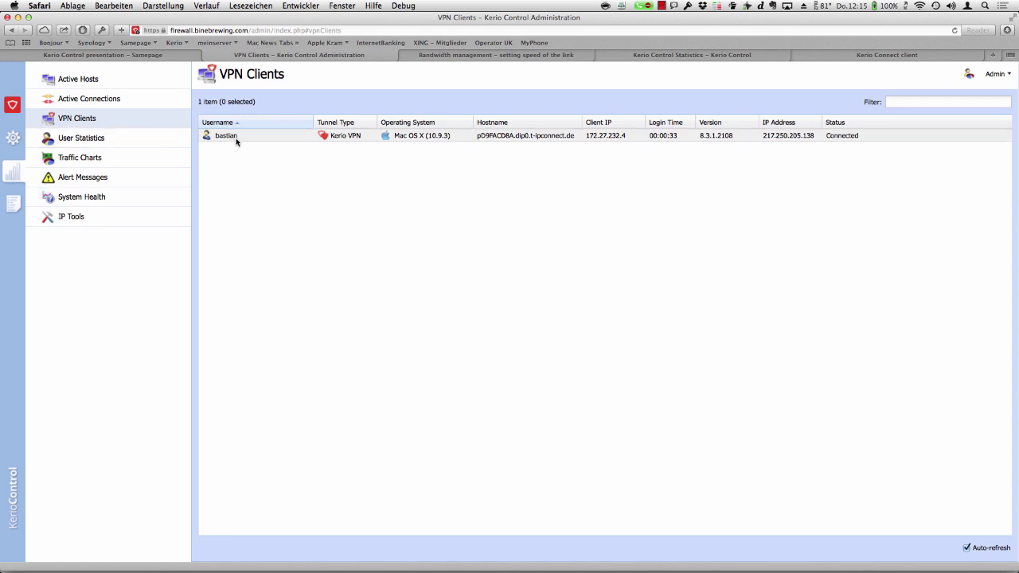
right_click(280, 140)
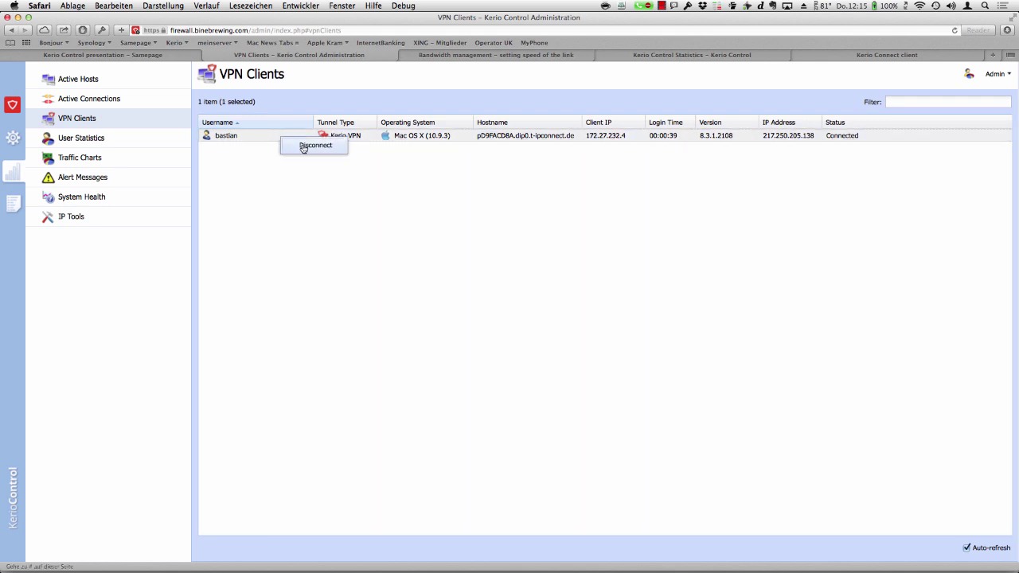
click(303, 148)
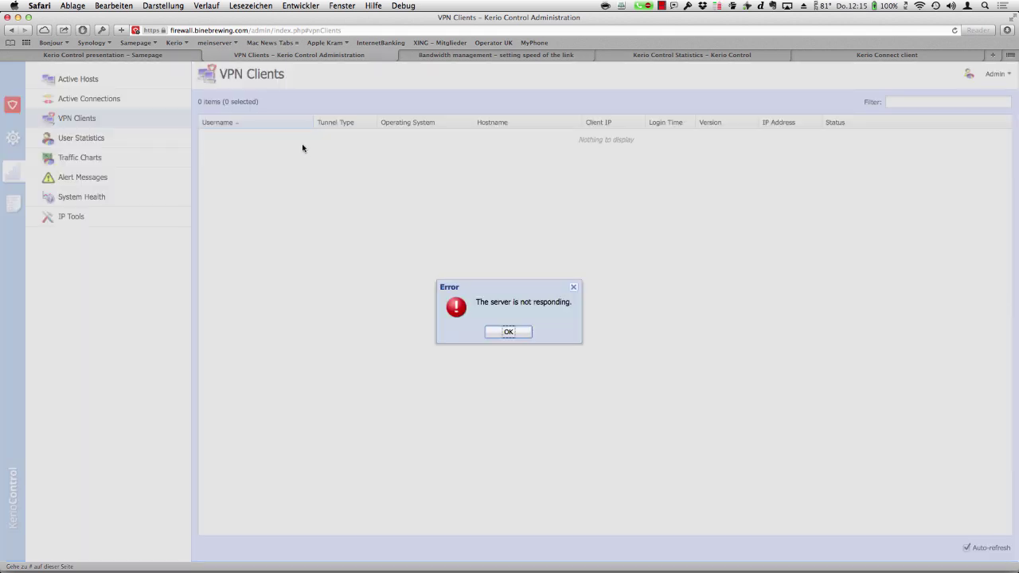
click(521, 337)
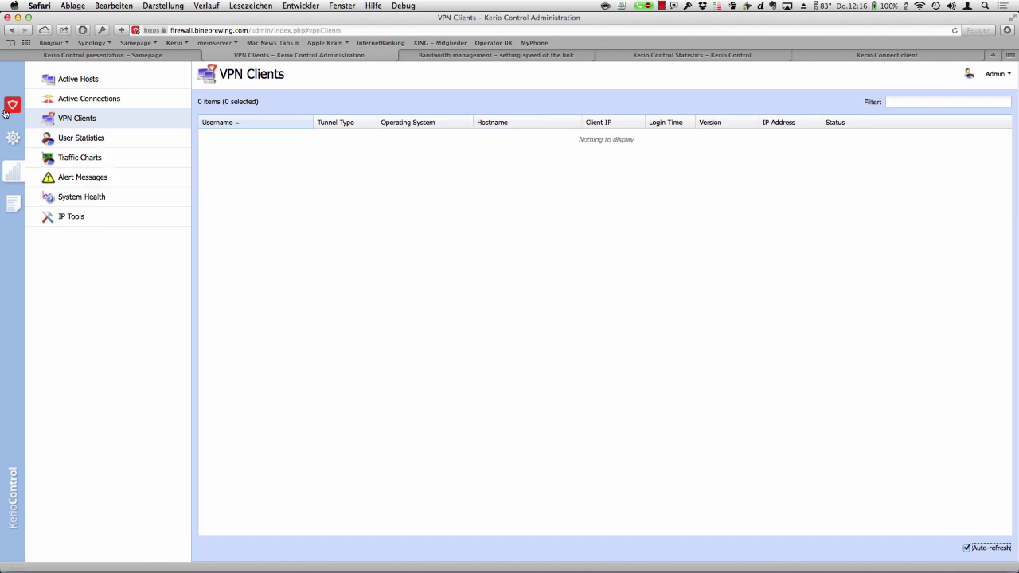
click(16, 141)
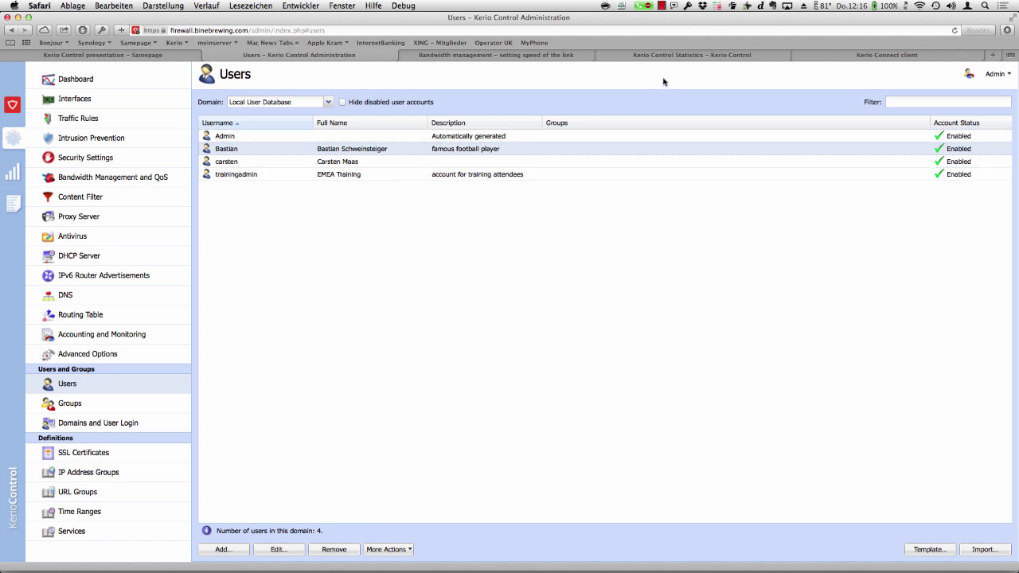
click(675, 5)
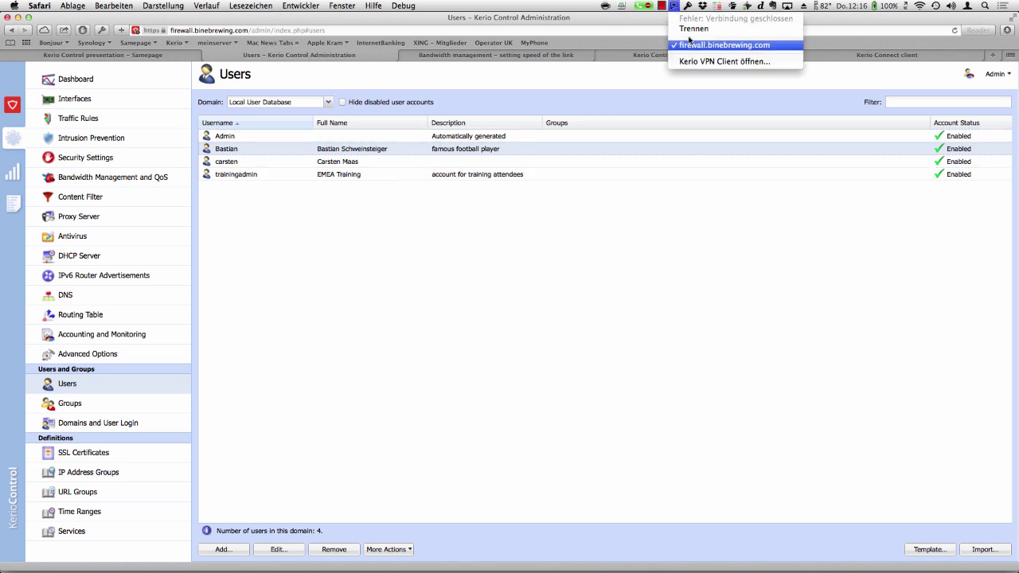
click(696, 64)
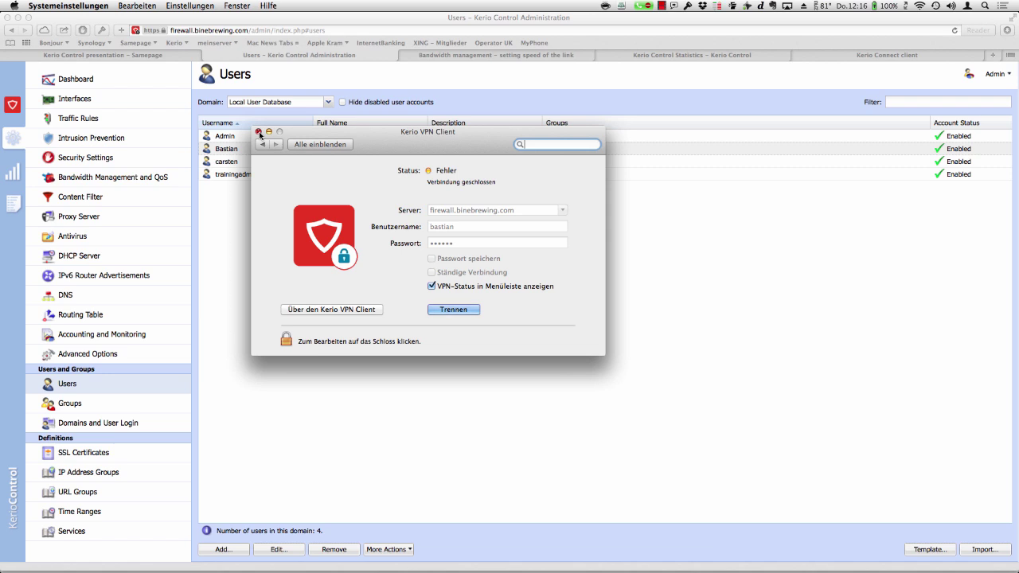
click(258, 132)
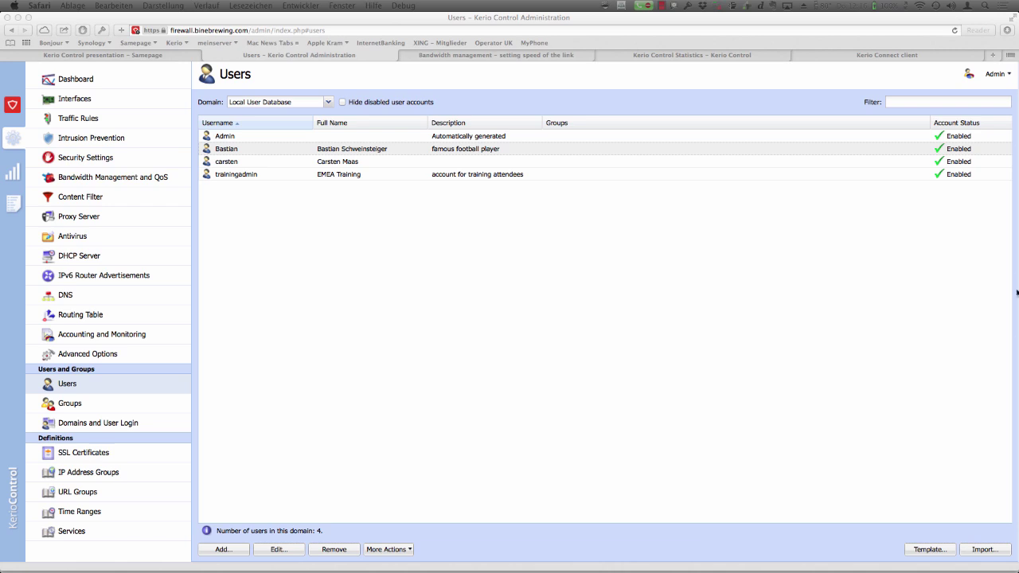
click(133, 182)
- Add a bandwidth rule named after the demo user plus 'not much bandwidth', leaving Valid Time unchanged
click(133, 183)
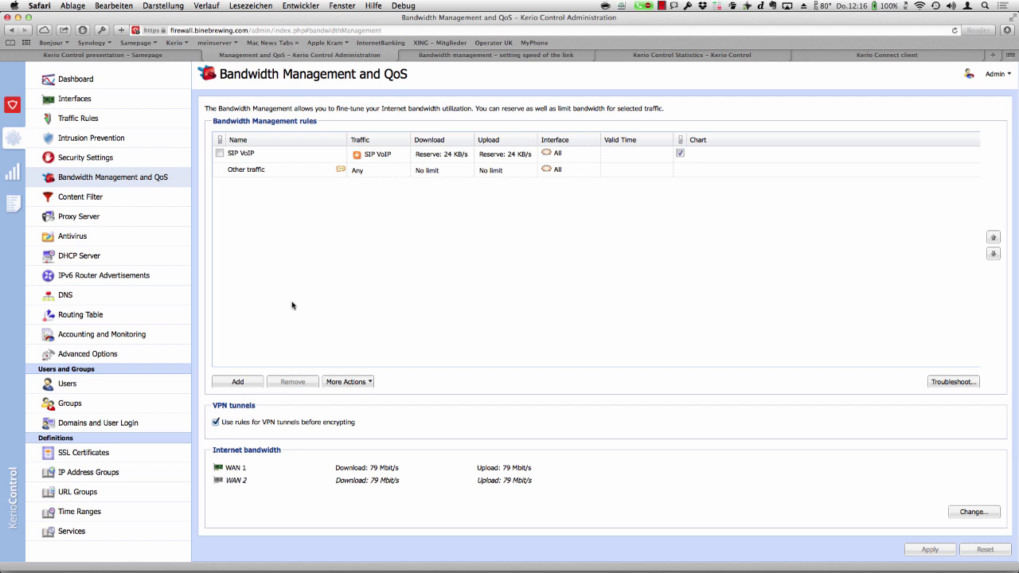
click(240, 382)
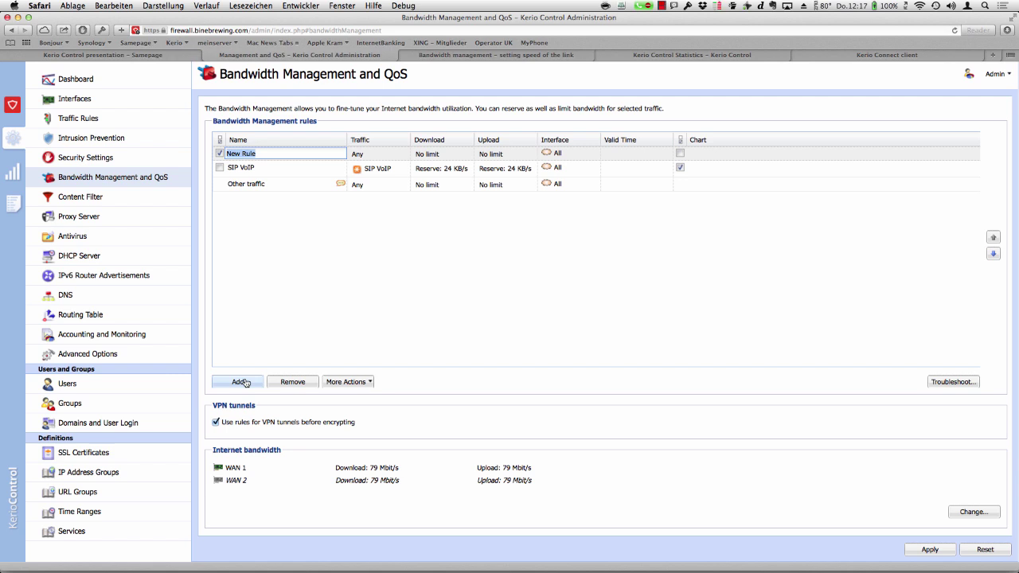
text(Bastian not much bandwidth)
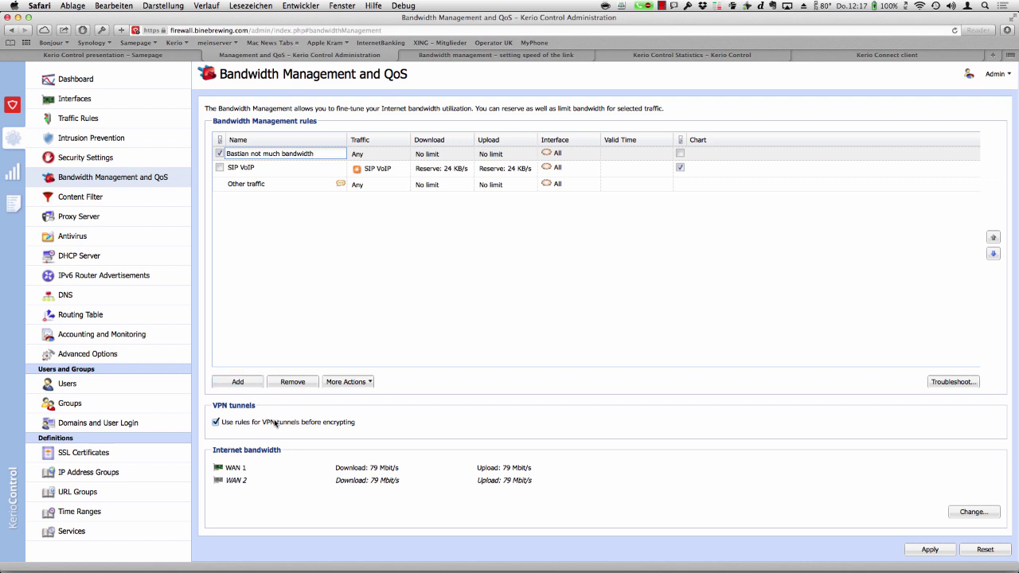
key(Tab)
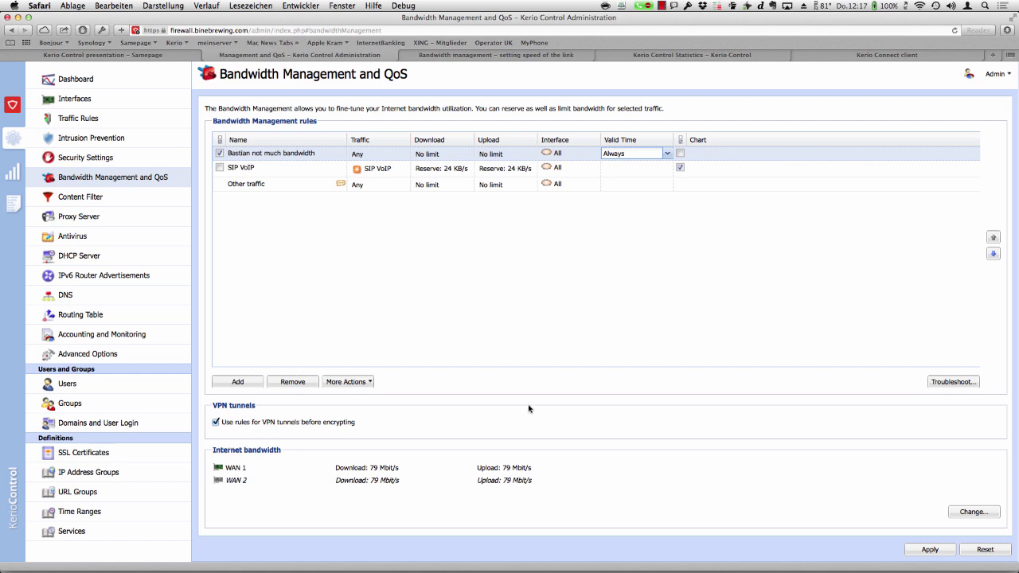
key(Down)
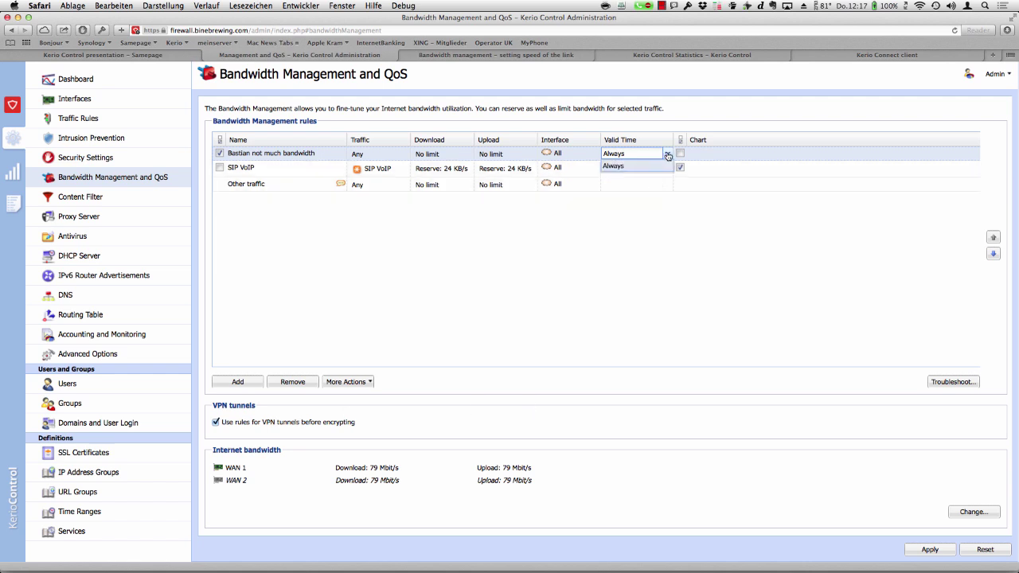
key(Return)
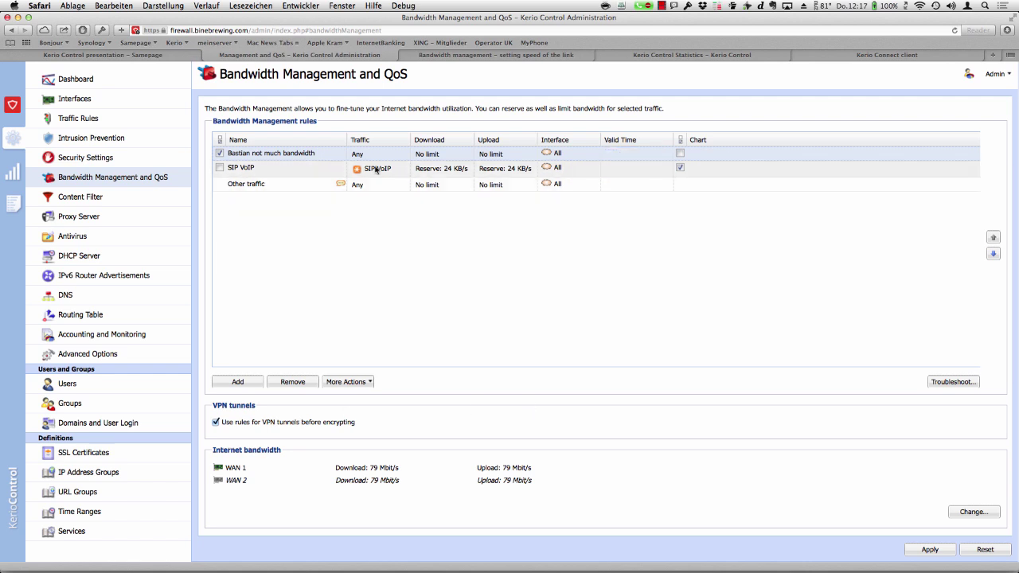
- Limit the new bandwidth rule's traffic condition to the demo user
double_click(360, 156)
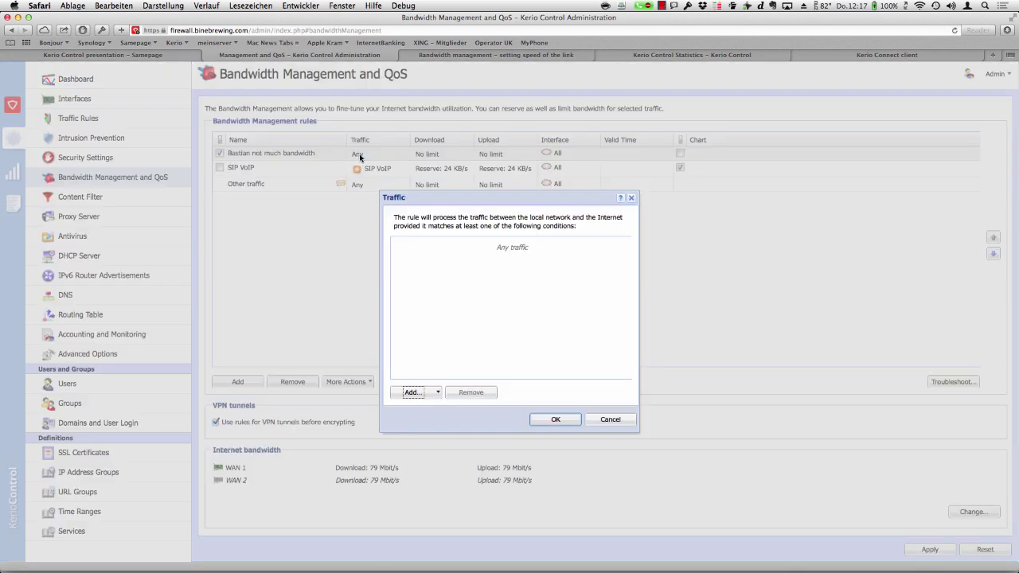
click(436, 393)
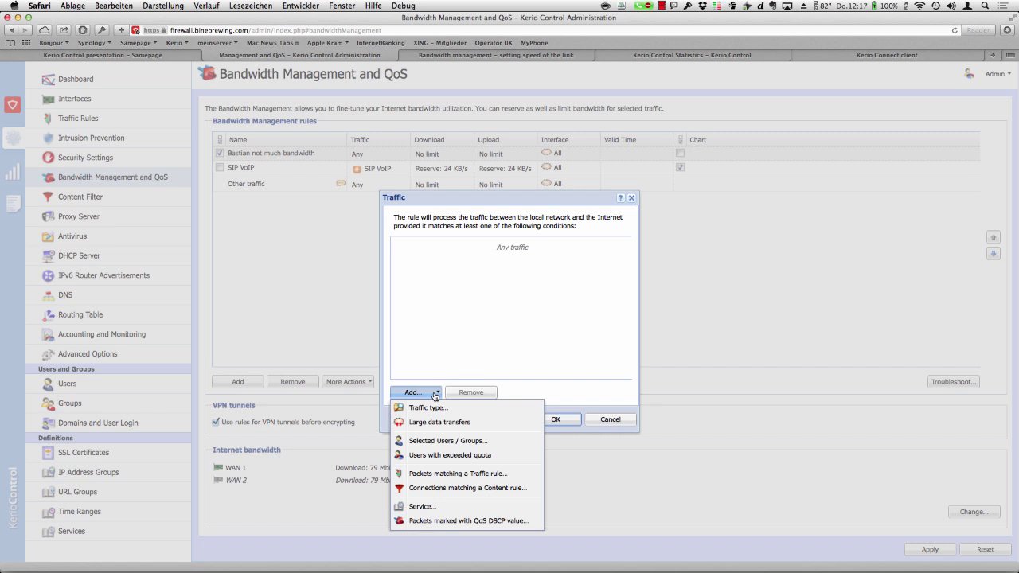
click(438, 442)
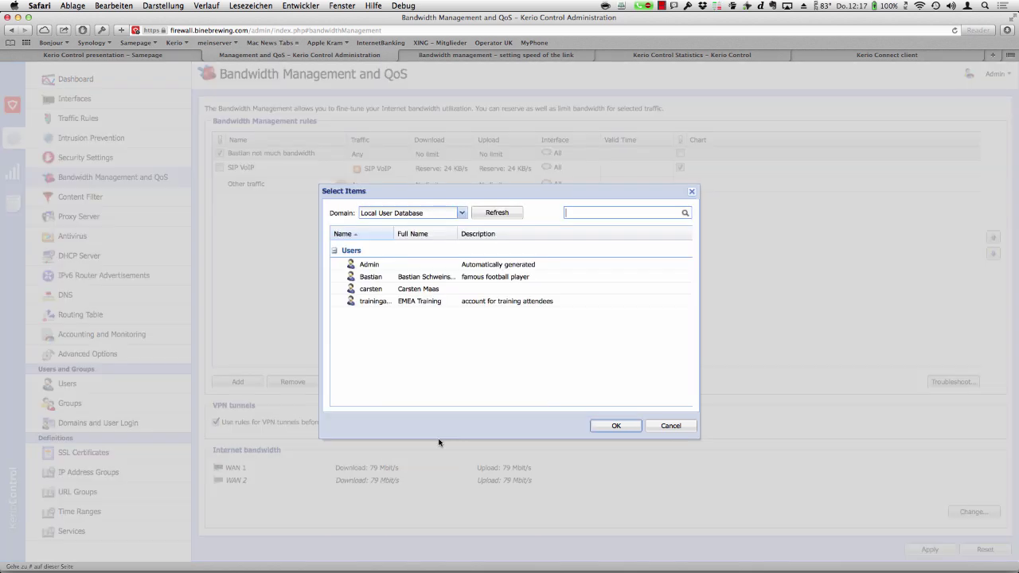
click(367, 280)
click(616, 427)
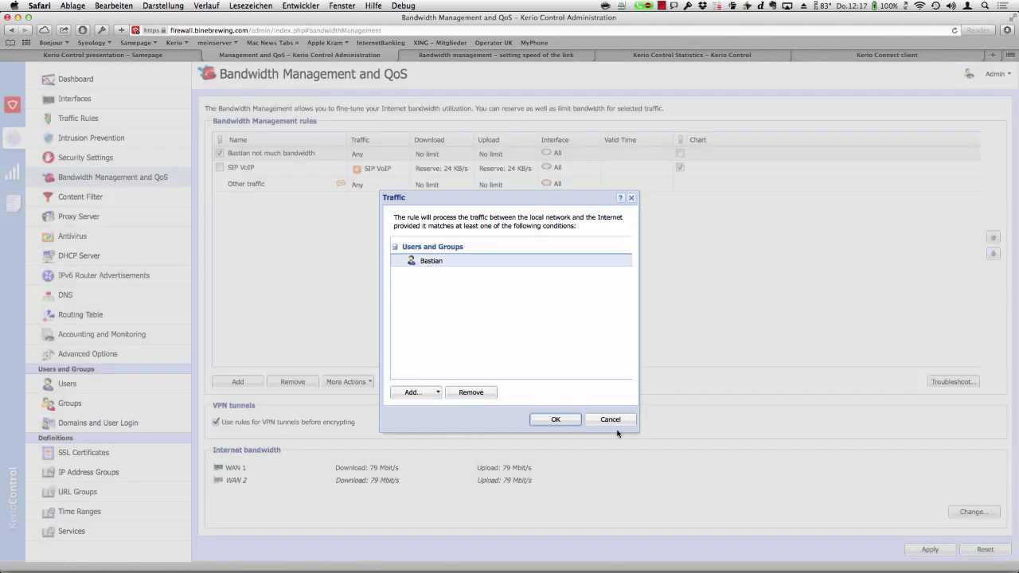
click(563, 421)
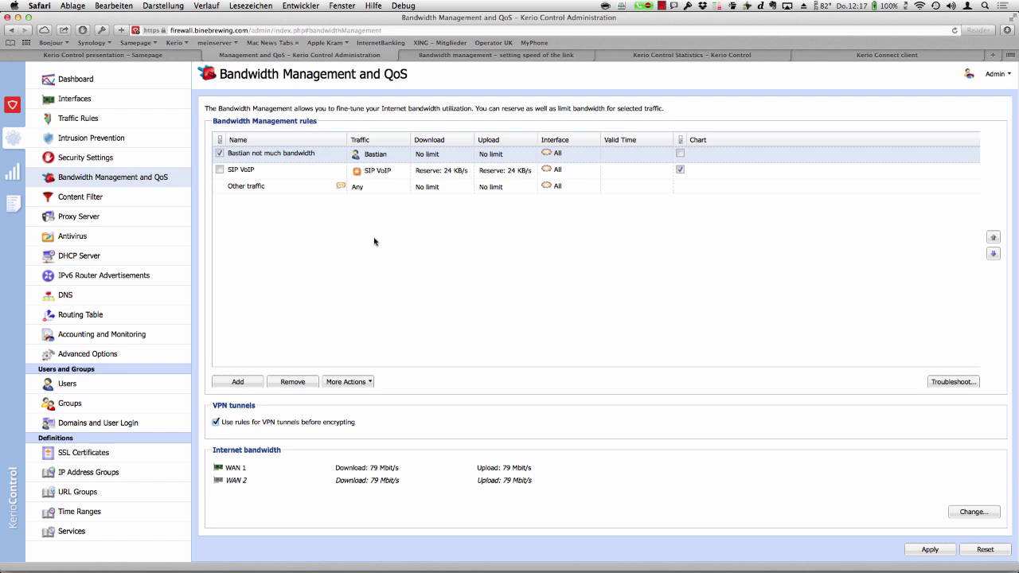
- Cap the rule's download bandwidth at 1 Mbit/s
double_click(436, 157)
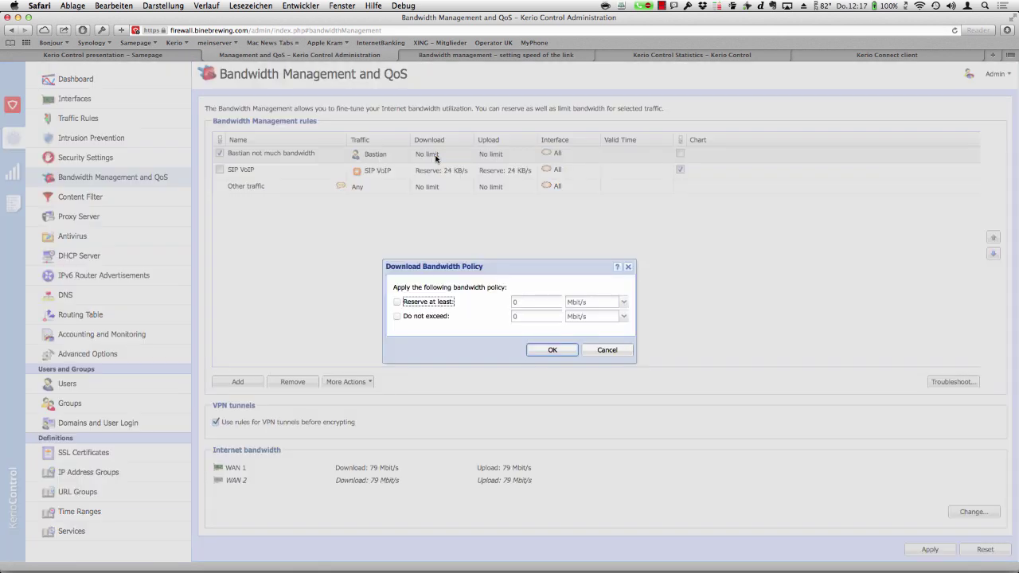
click(398, 316)
double_click(527, 319)
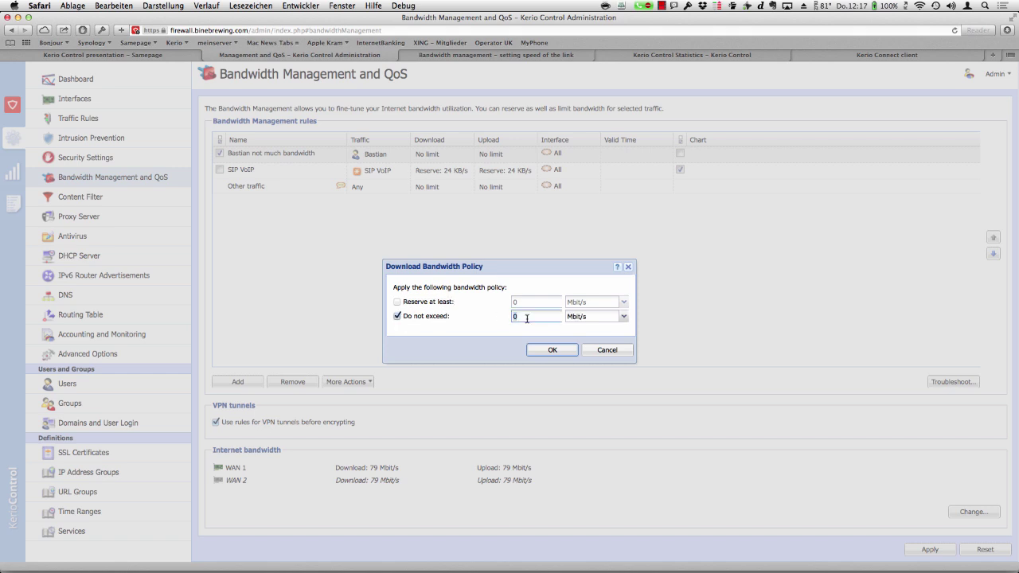
text(1)
click(553, 350)
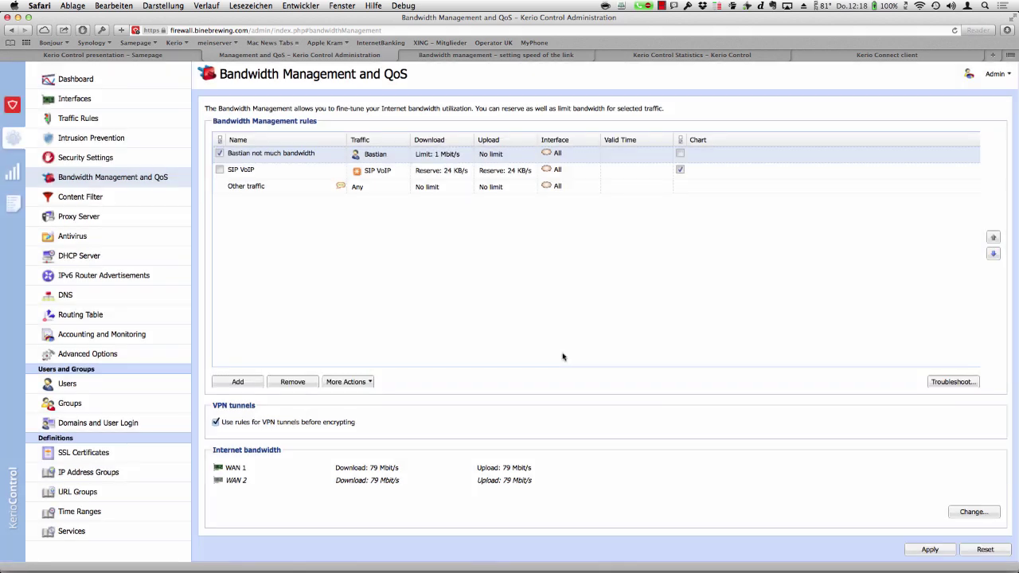
- Cap the rule's upload at 1 Mbit/s, enable its Chart option, and apply the changes
double_click(507, 157)
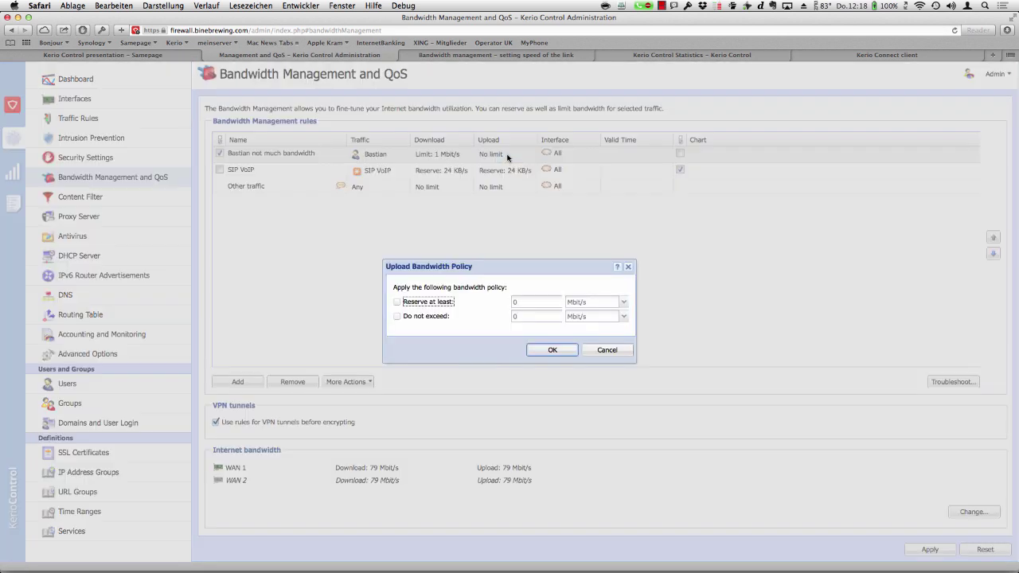
click(423, 318)
click(533, 316)
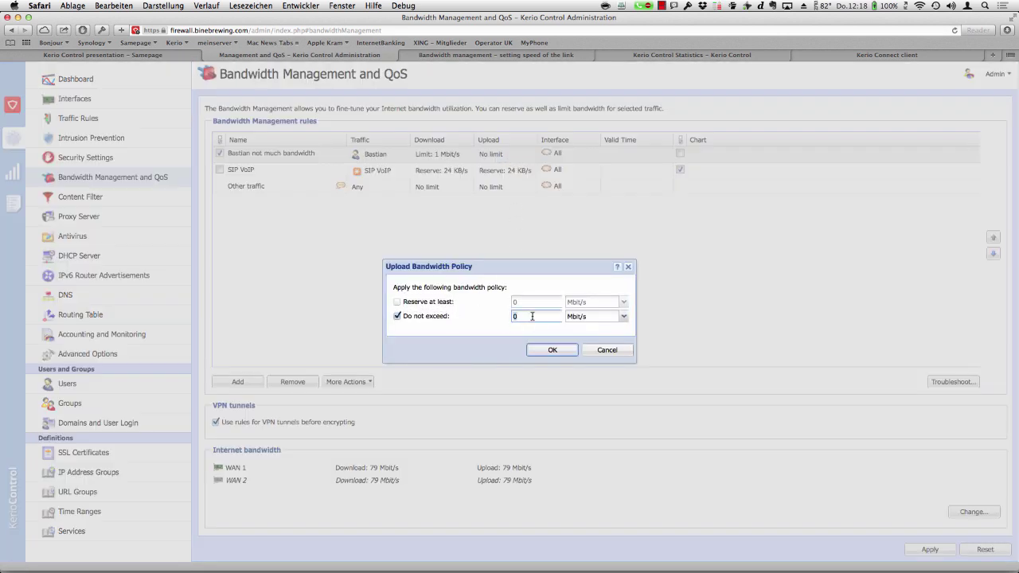
text(1)
click(553, 350)
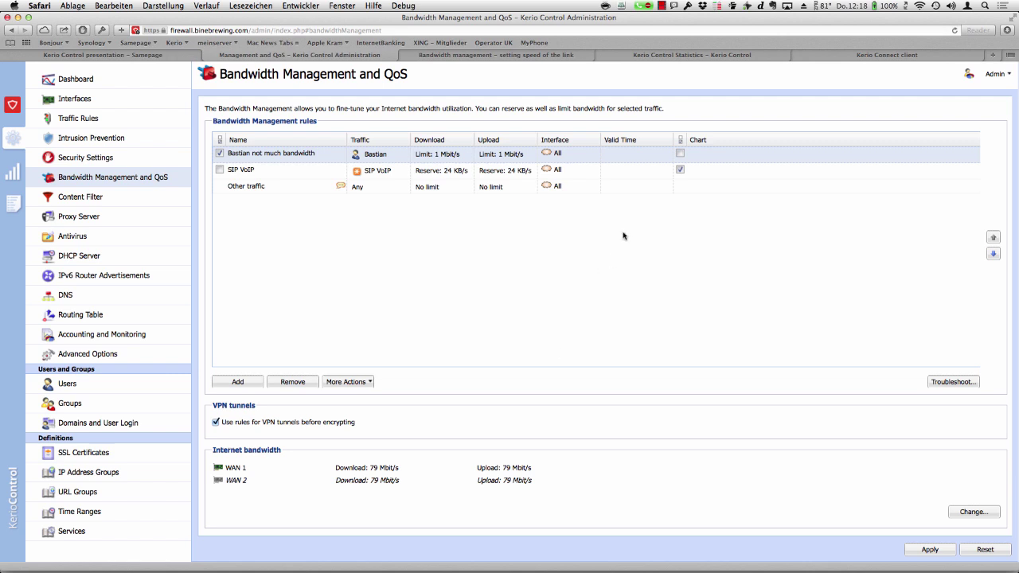
click(681, 154)
click(929, 549)
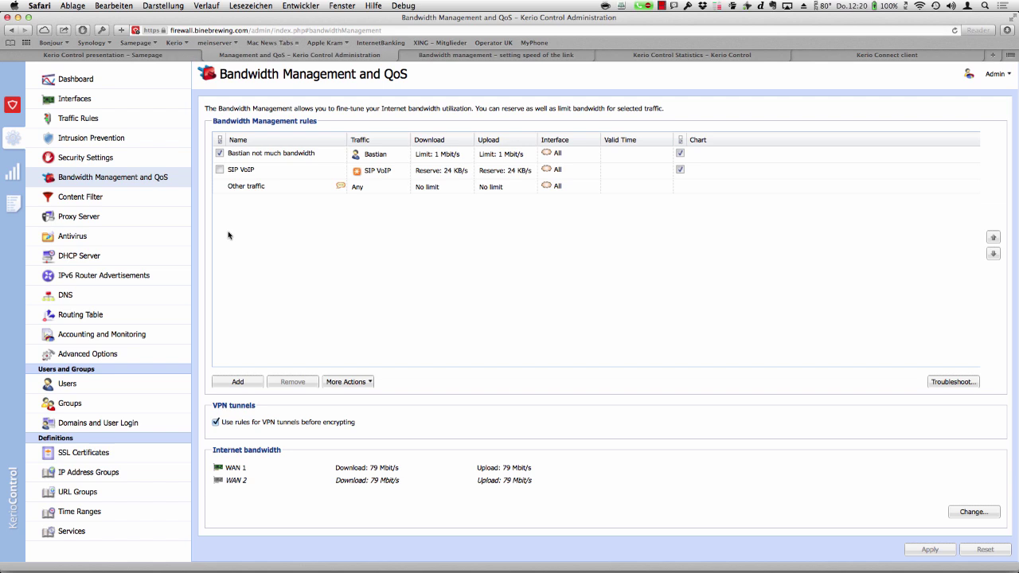
- Show the Content Filter page listing seven content rules ending with 'Allow other traffic'
click(98, 201)
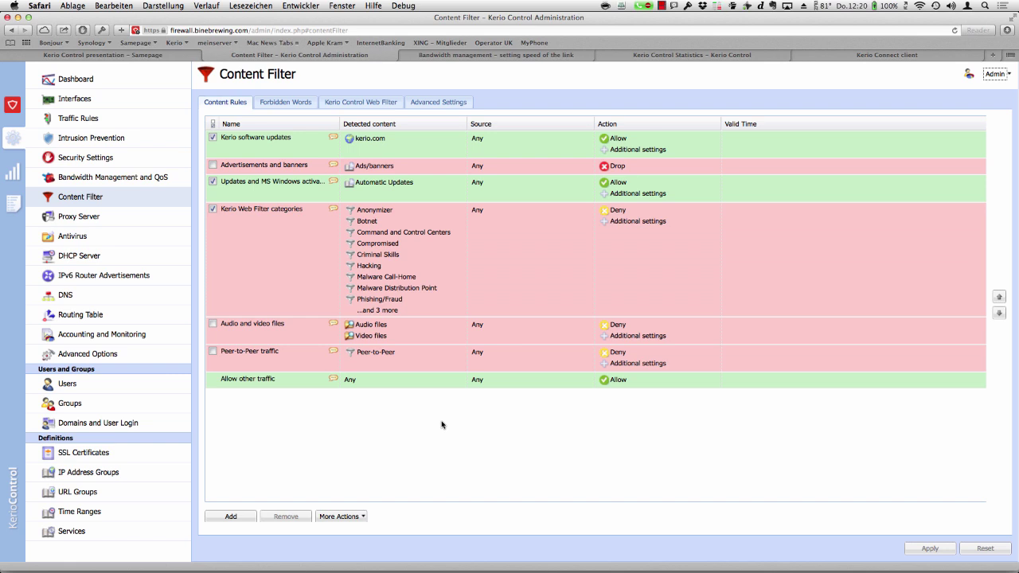
- Add a new content rule named 'Block facebook', leaving Valid Time unchanged
click(235, 518)
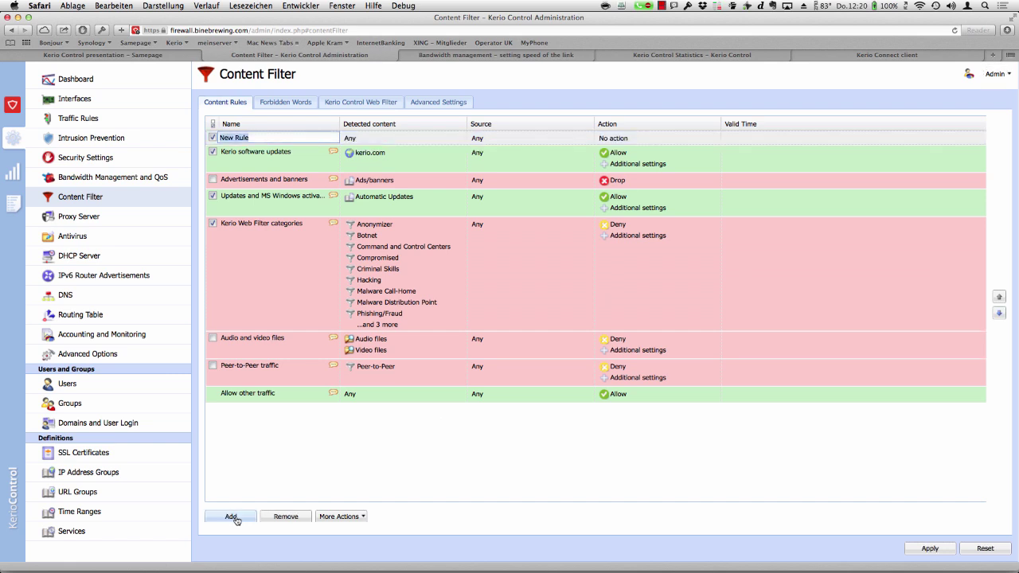
text(Block facebook)
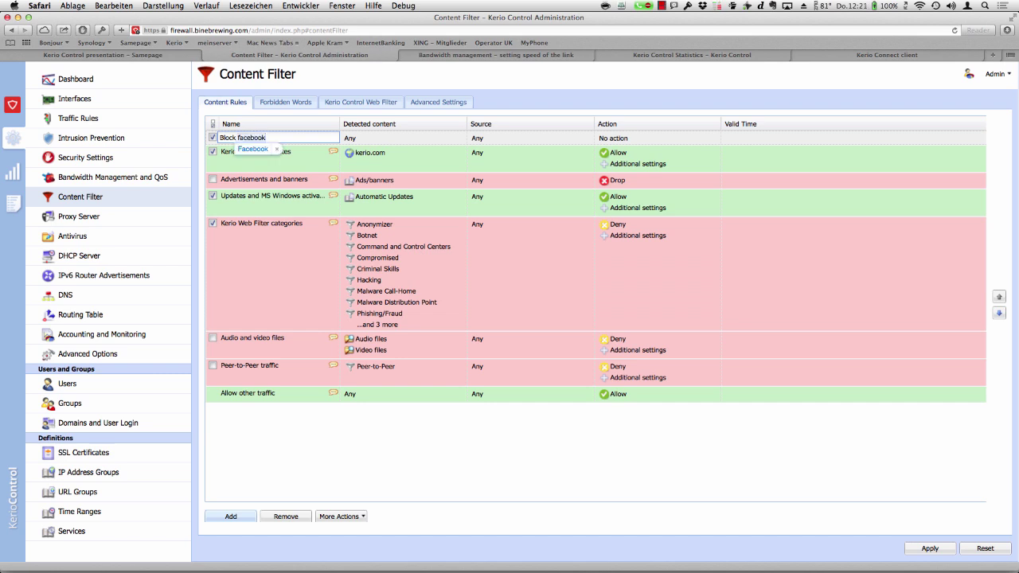
key(Tab)
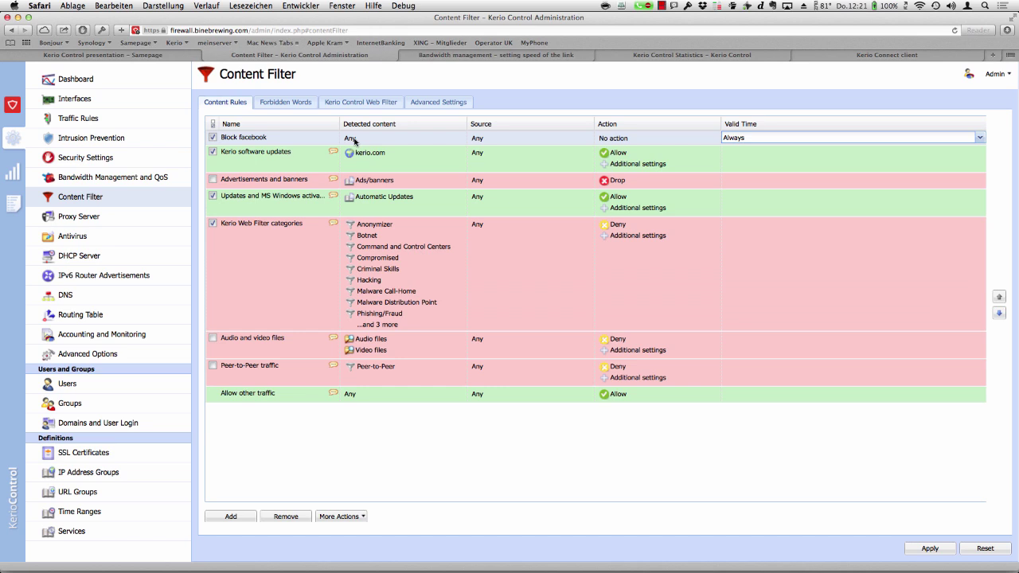
click(354, 141)
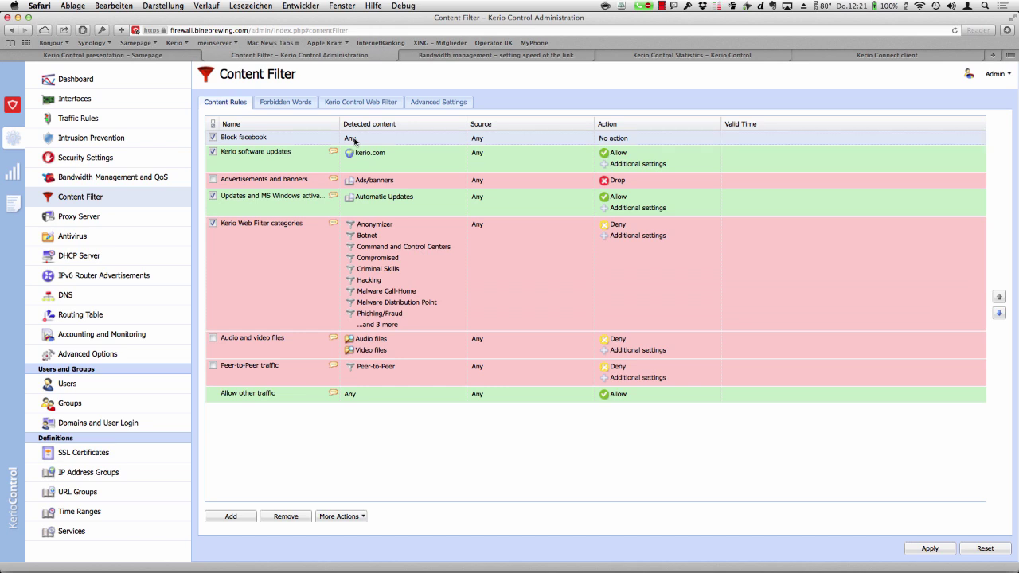
click(354, 141)
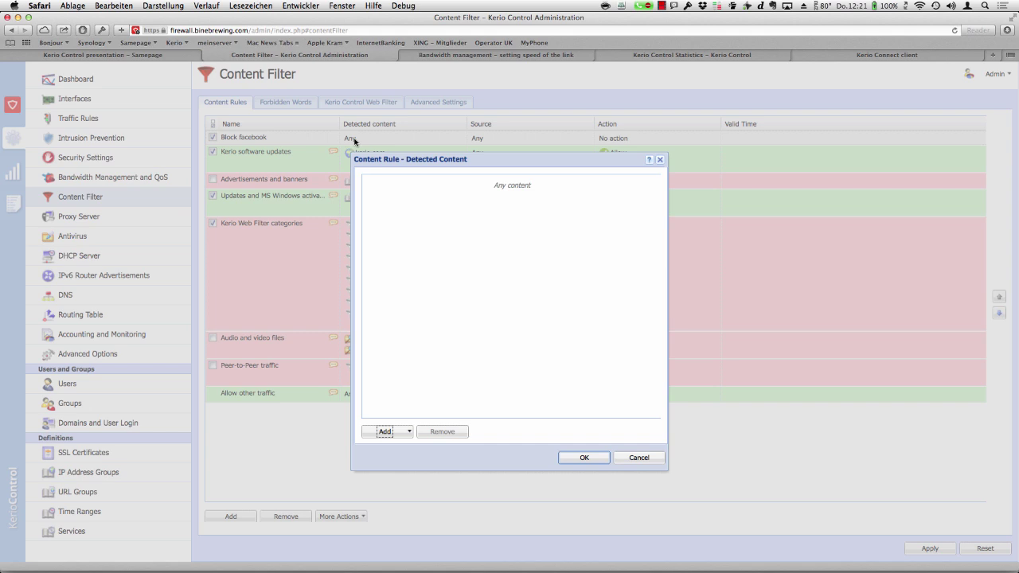
- Set the Block facebook rule's detected content to the HTTP URL facebook.com
click(406, 432)
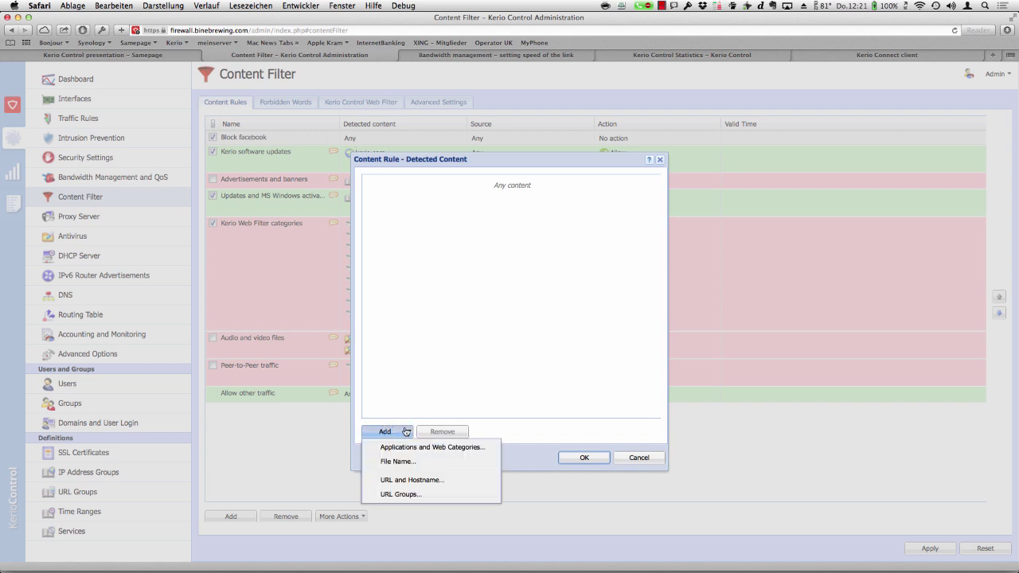
click(416, 481)
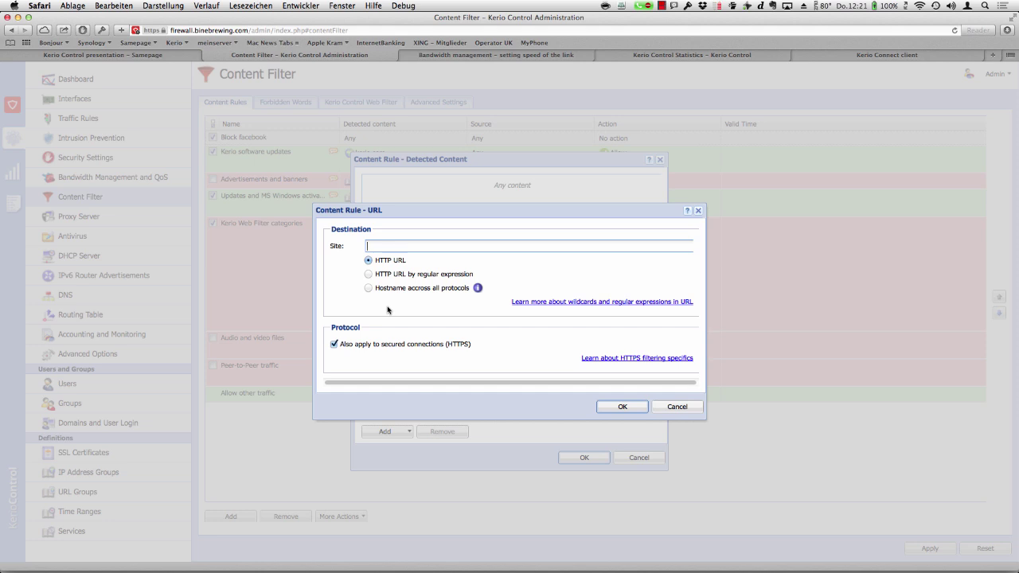
text(facebook.com)
click(624, 407)
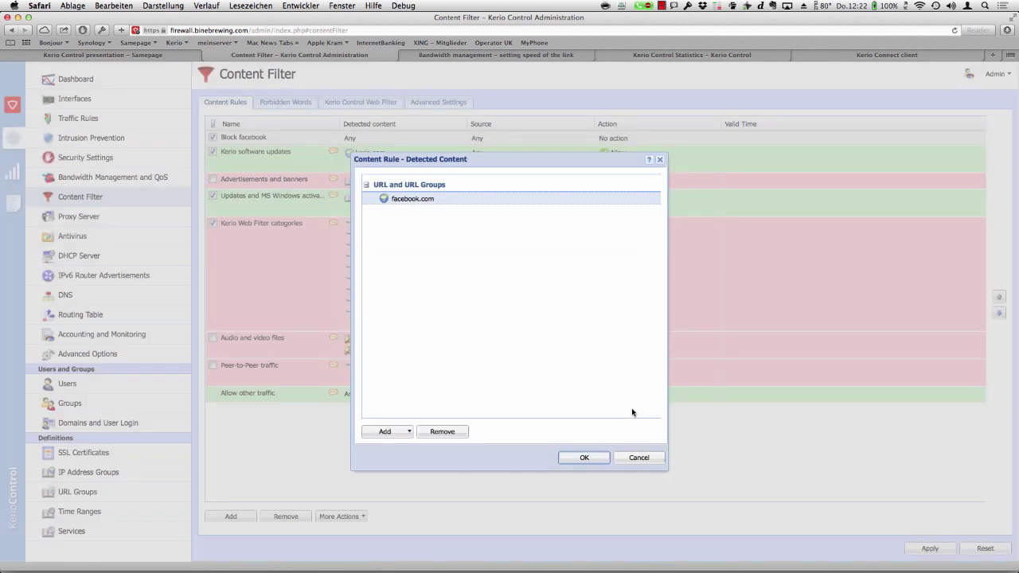
click(585, 457)
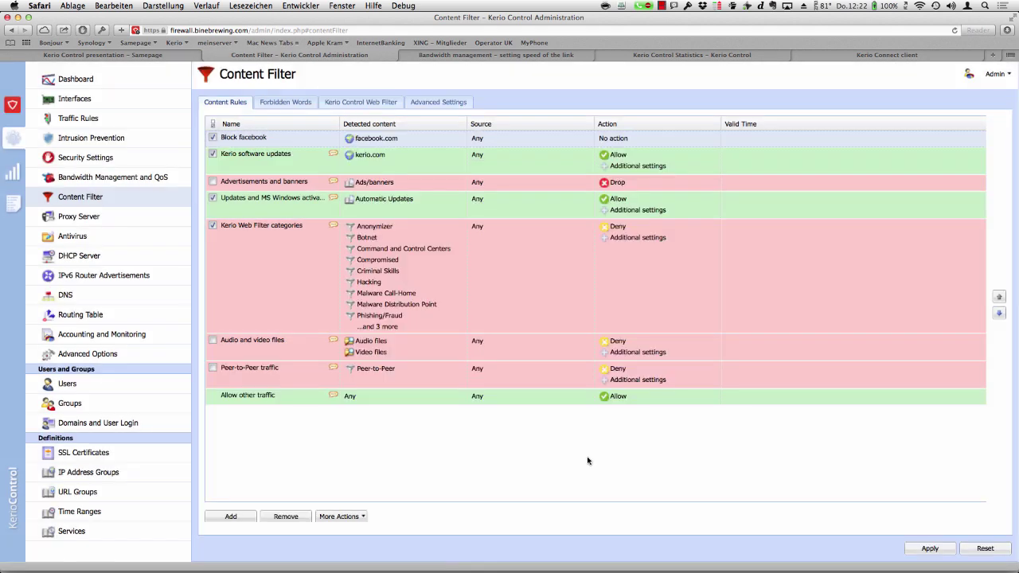
- Set the Block facebook rule's source to the demo user as a selected user
double_click(480, 141)
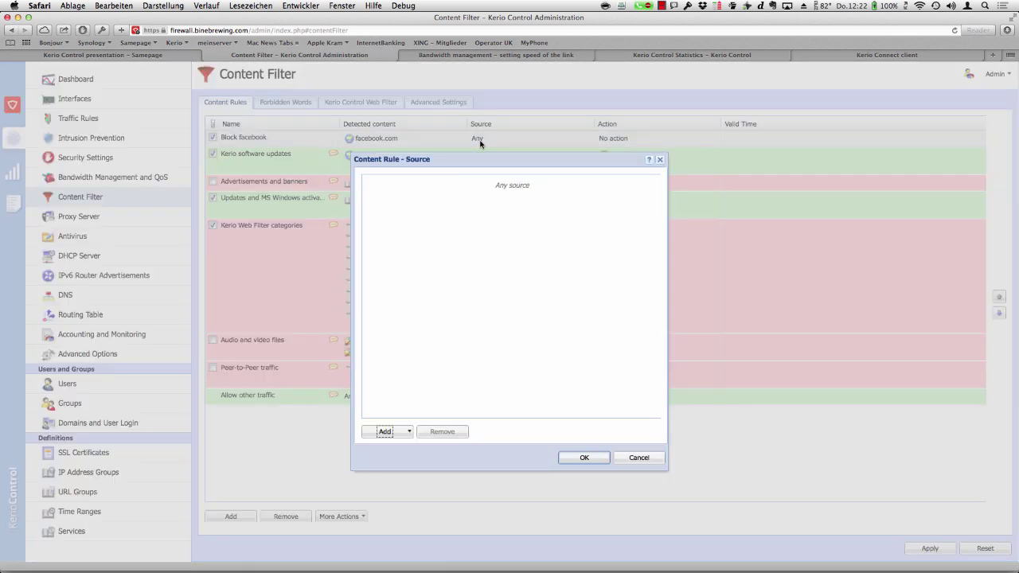
click(408, 432)
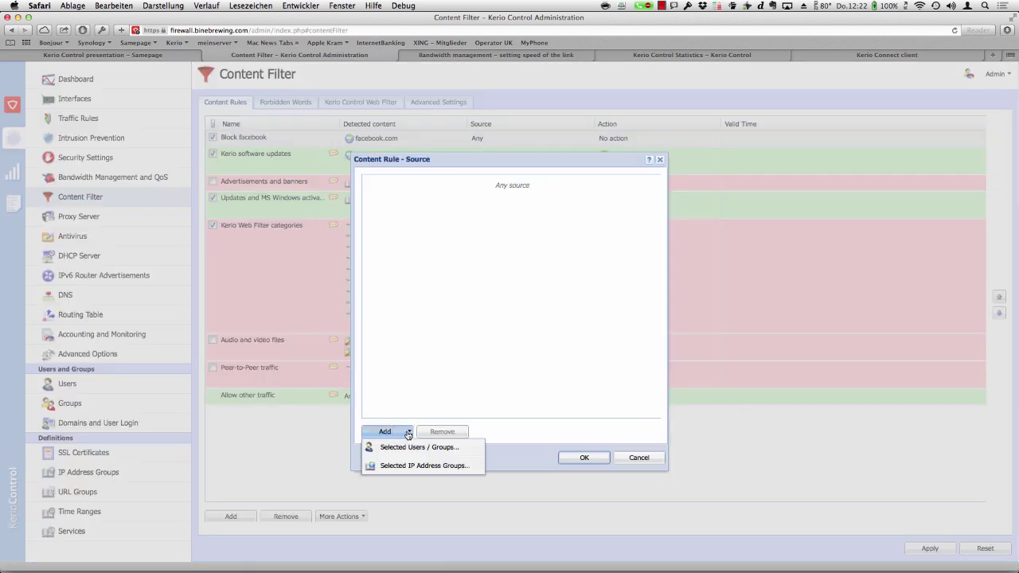
click(406, 451)
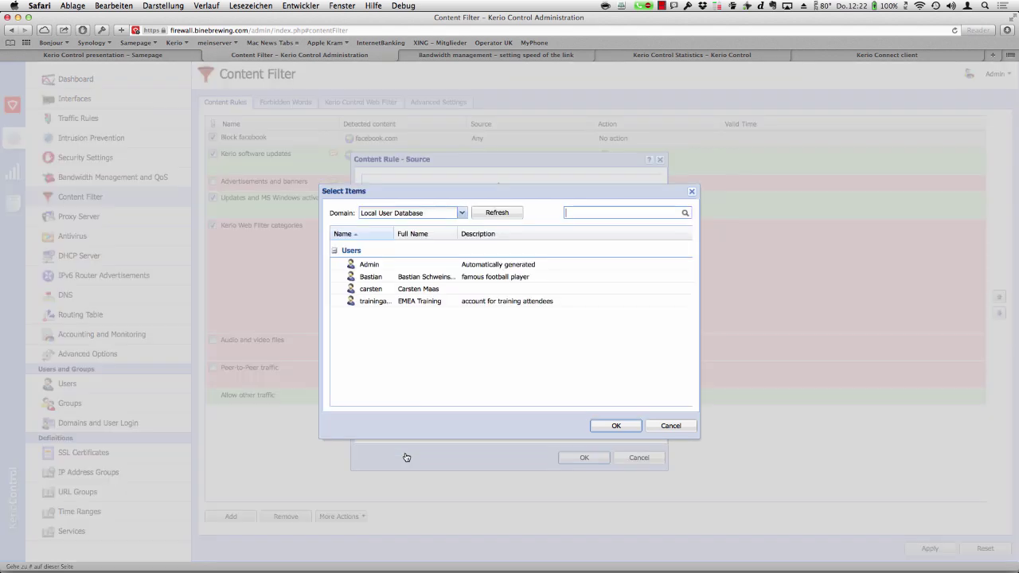
click(389, 278)
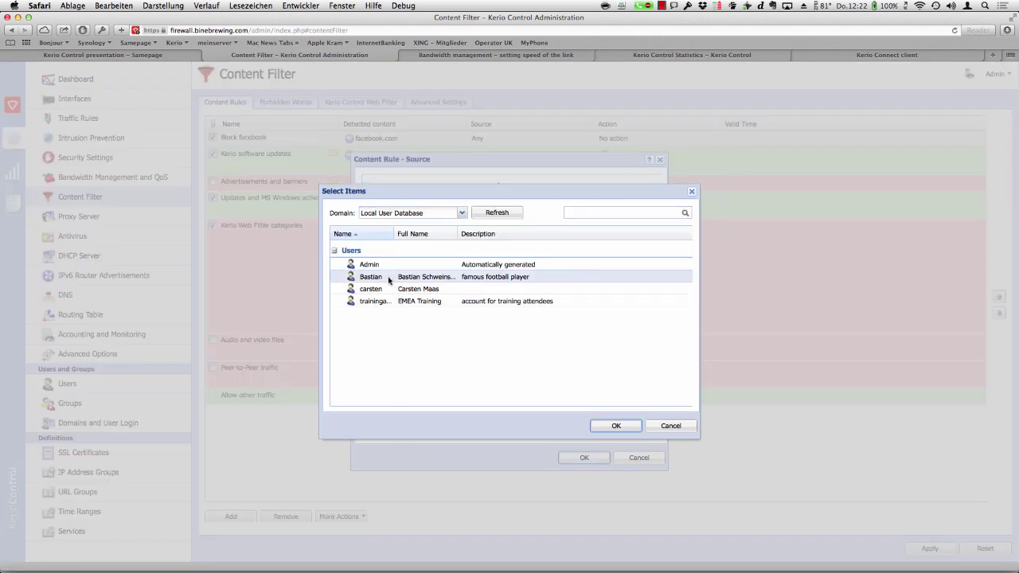
double_click(388, 279)
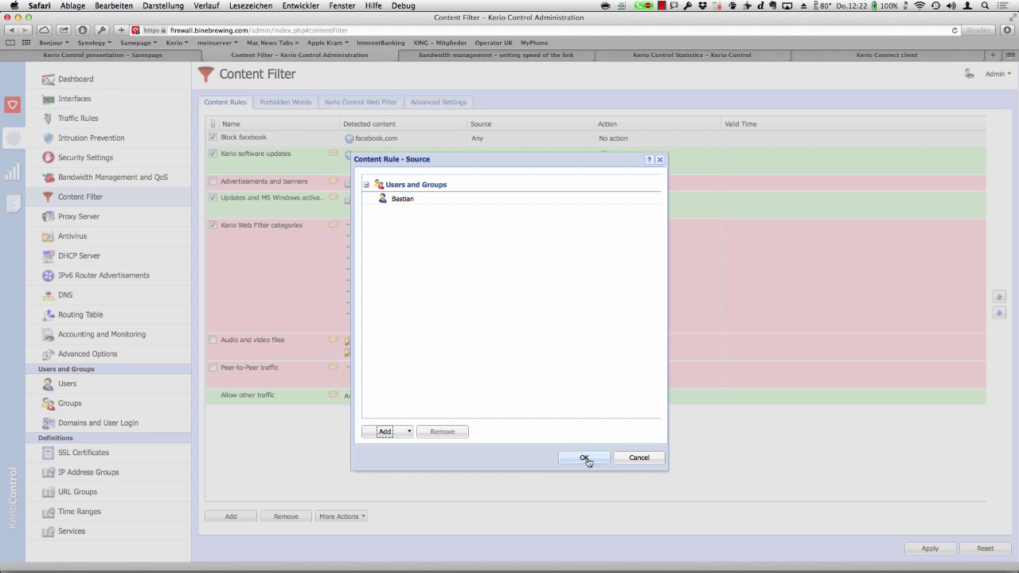
click(584, 459)
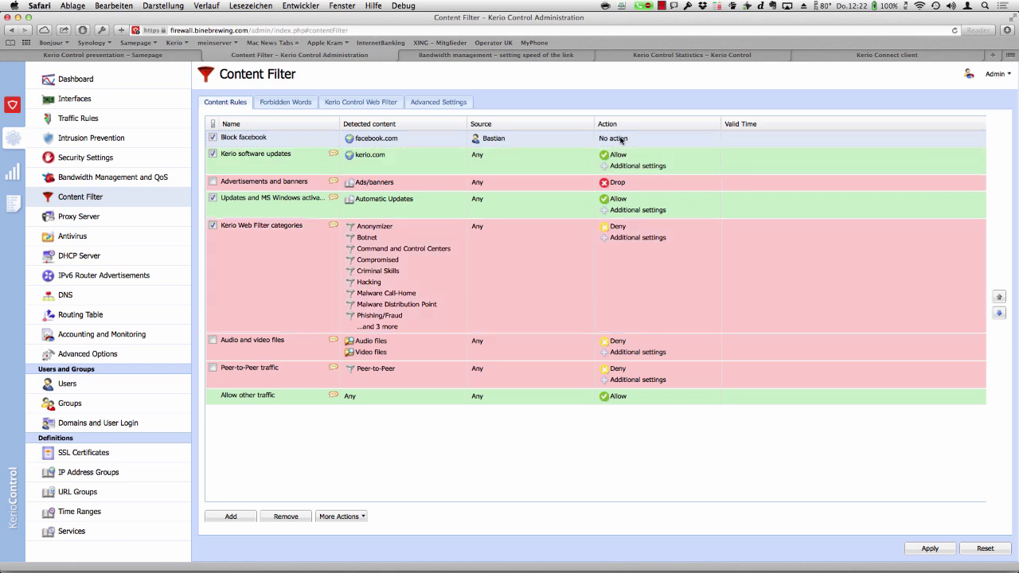
- Make the rule Deny with logging, no redirect, and deny text '…, no Facebook for you anymore'
double_click(621, 138)
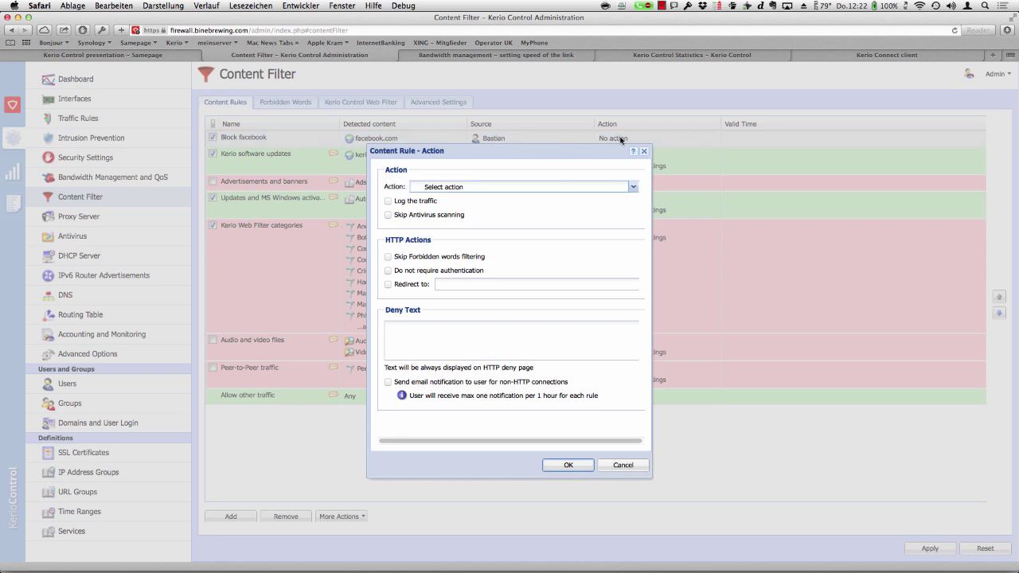
click(636, 189)
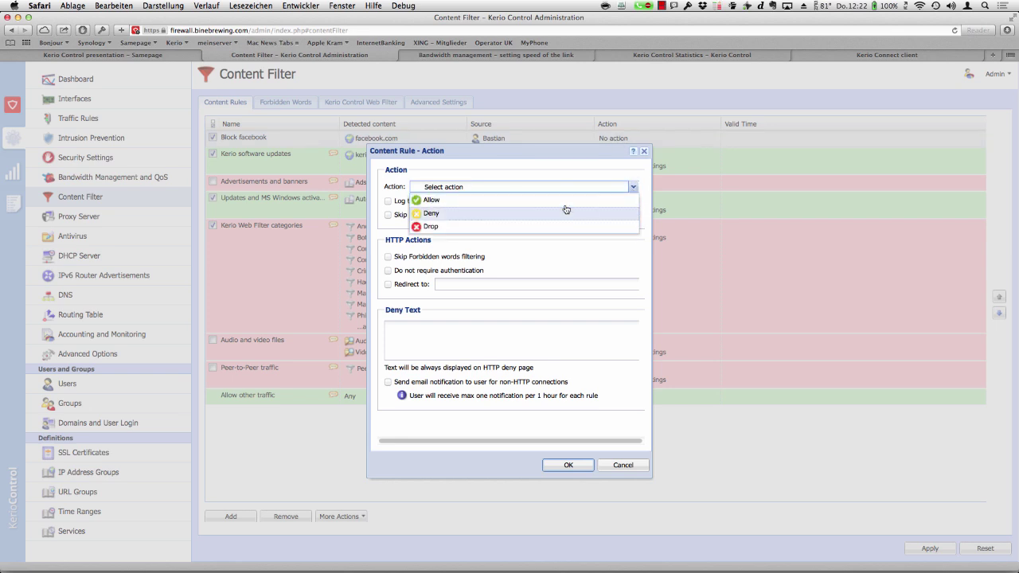
click(523, 218)
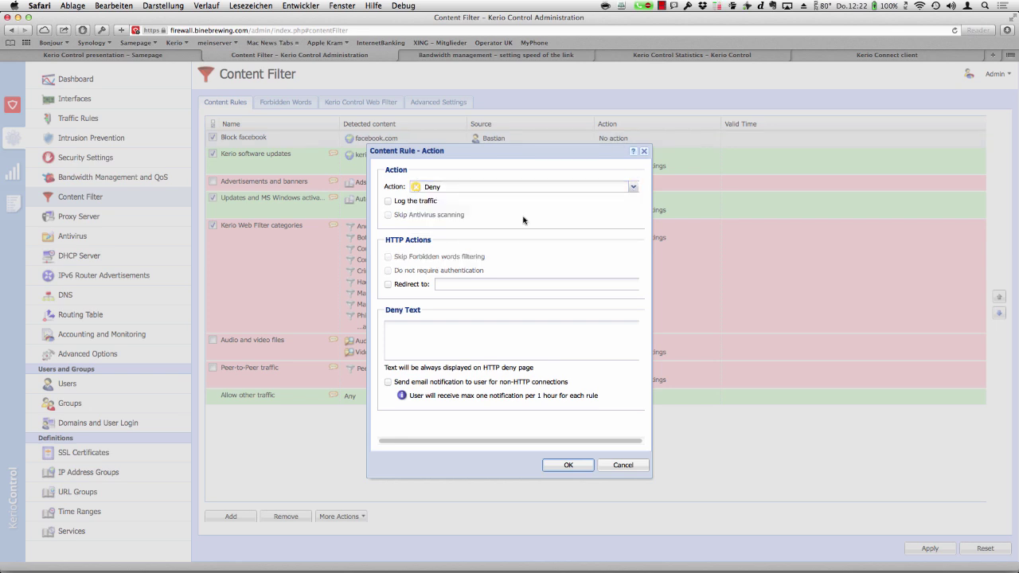
click(389, 205)
click(405, 288)
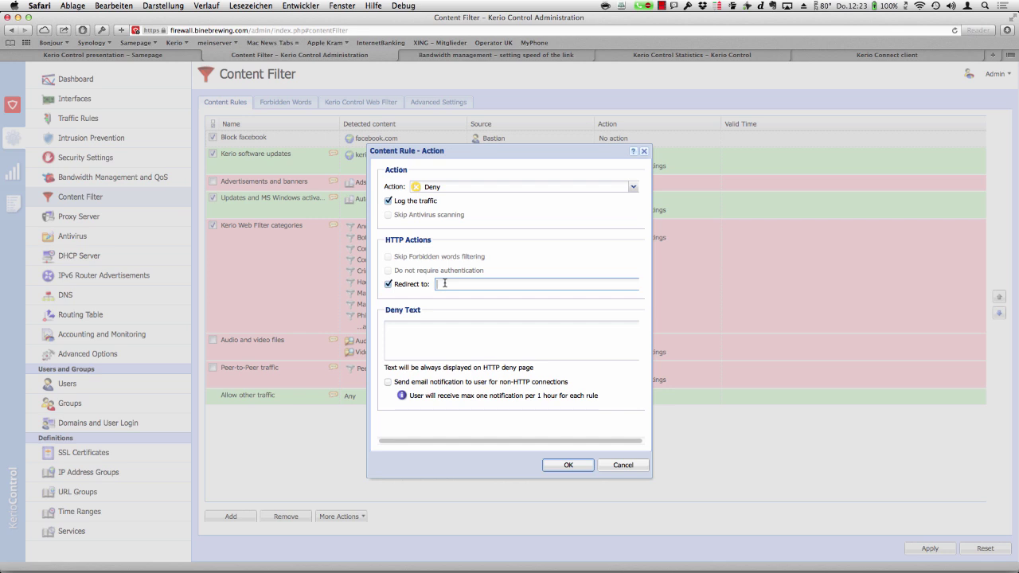
click(389, 284)
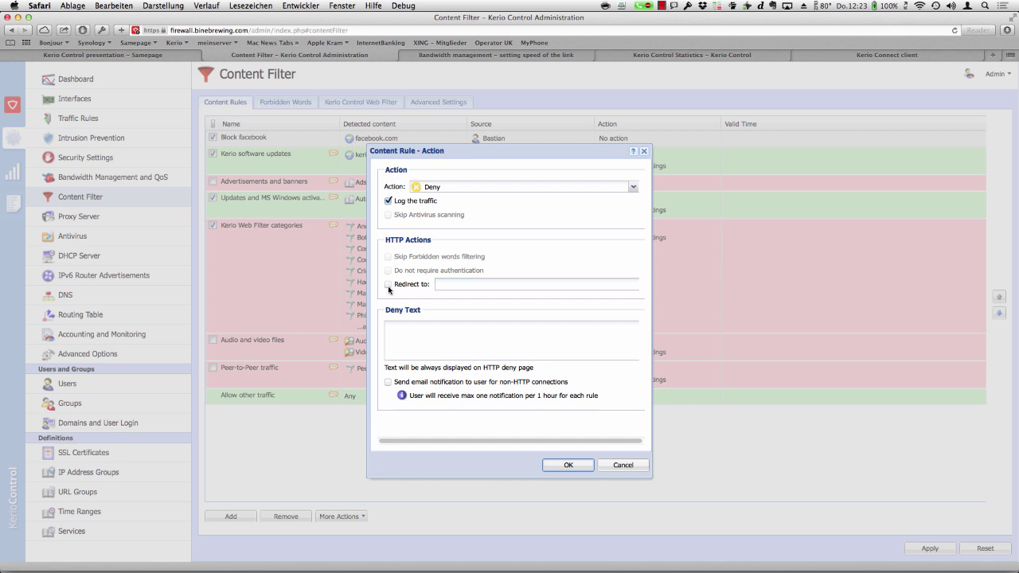
click(419, 335)
text(Bastian, no Facebook for you anymore!)
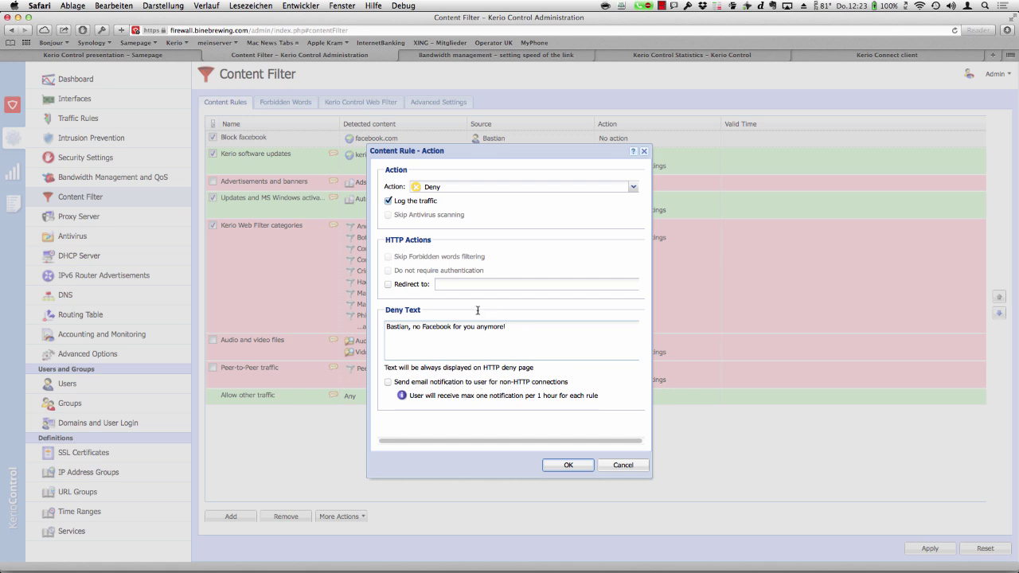
click(568, 466)
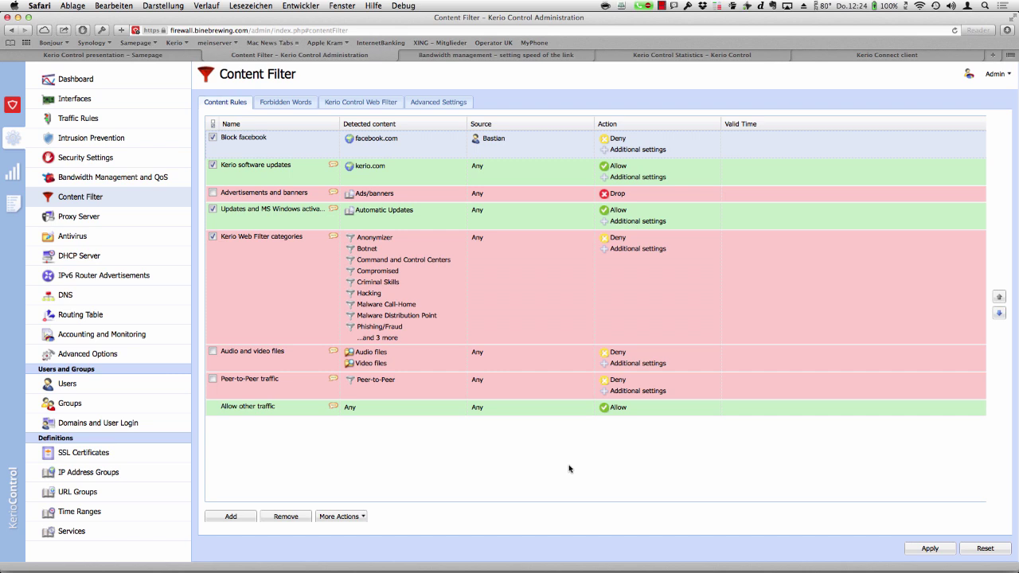
click(283, 101)
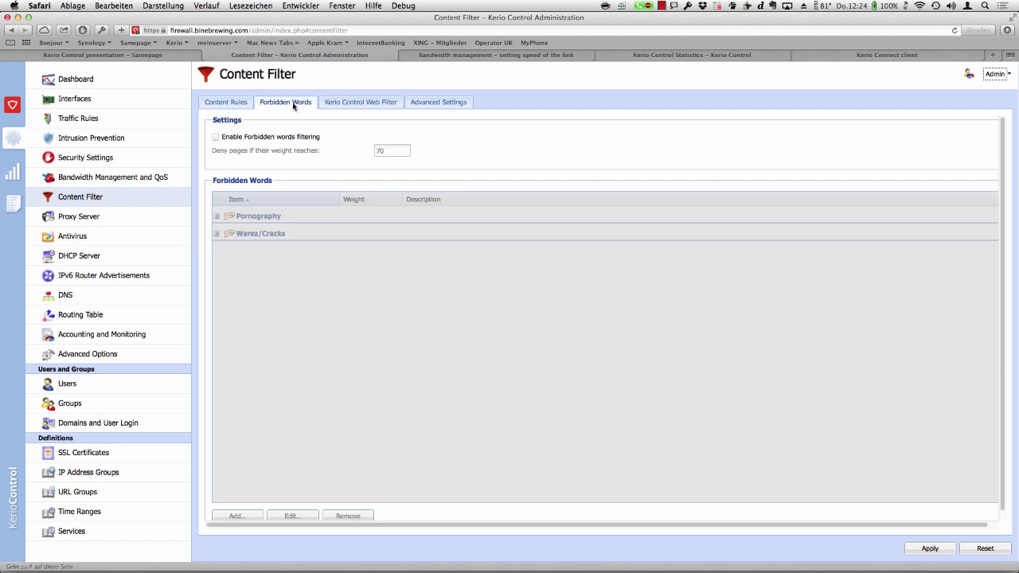
- Enable forbidden words filtering, inspect the Pornography group, and cancel adding a word to an existing group
click(217, 137)
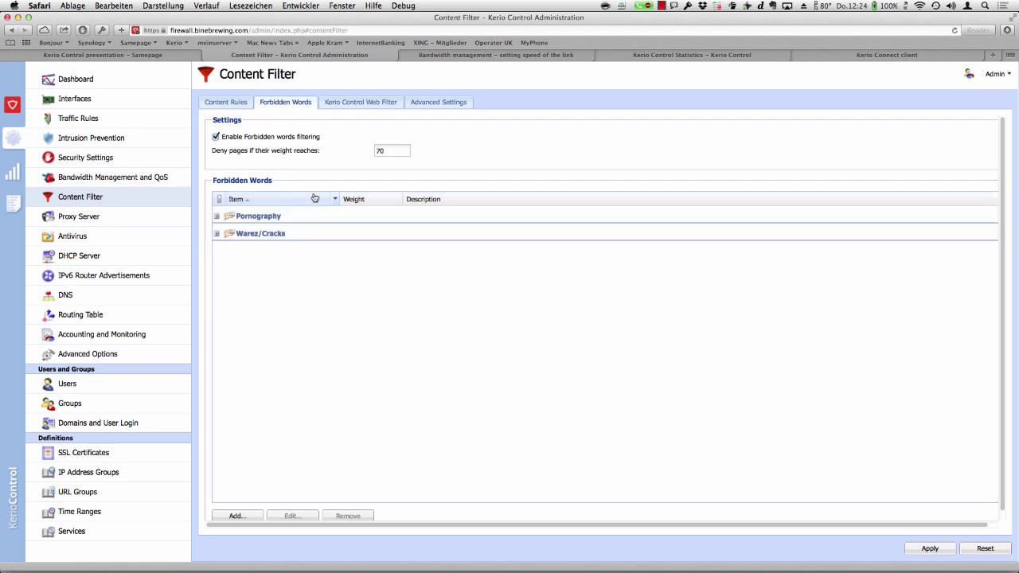
click(219, 216)
click(218, 216)
click(250, 517)
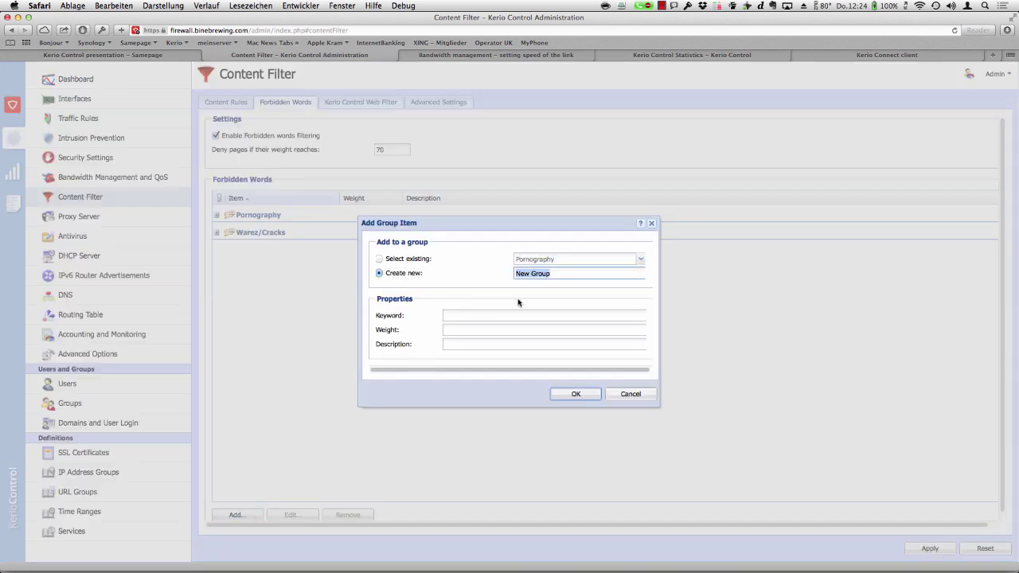
click(401, 262)
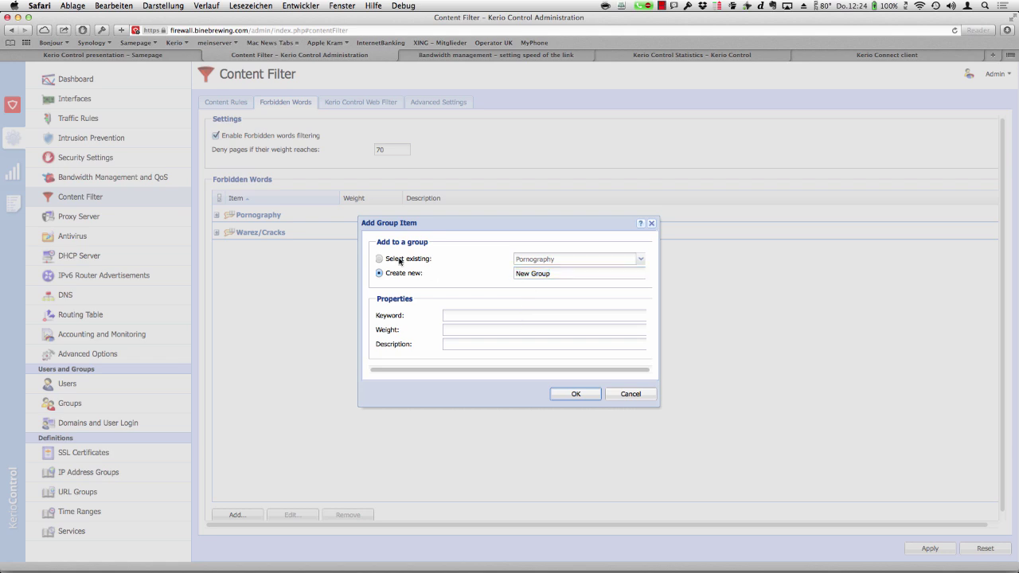
click(641, 260)
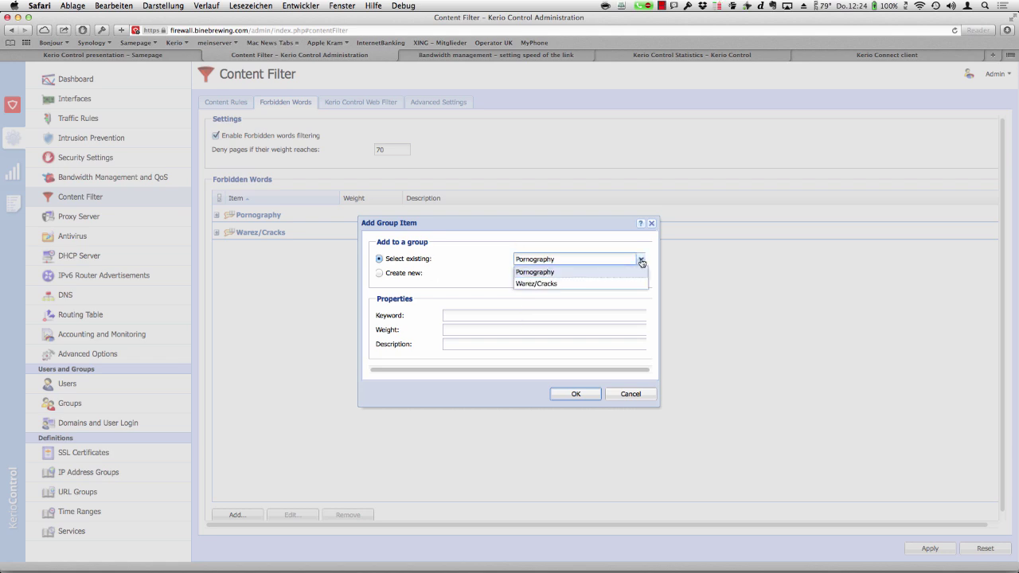
click(639, 395)
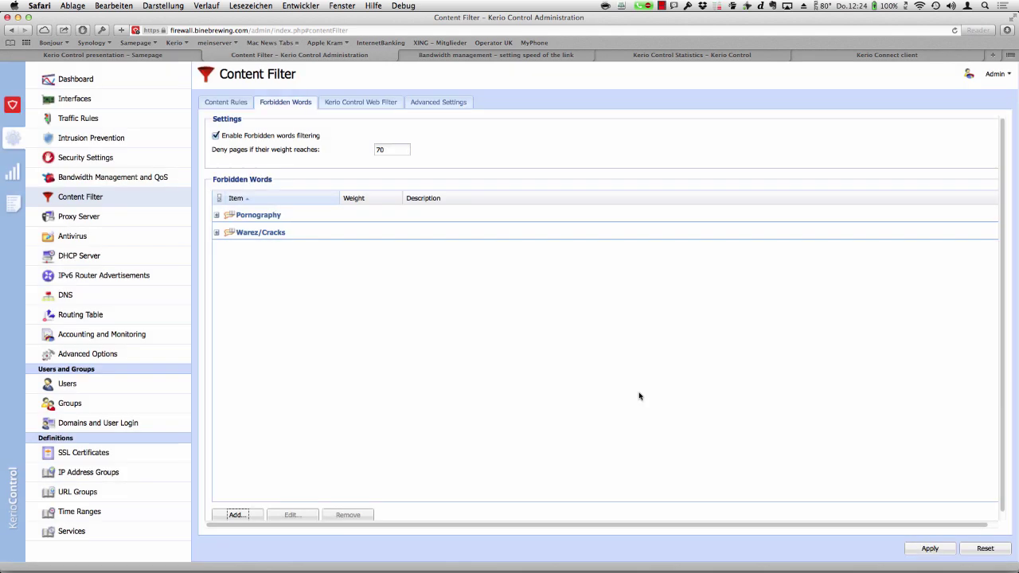
- Cancel a new 'Companies' group item, turn forbidden words filtering back off, and show the Kerio Control Web Filter tab
click(239, 515)
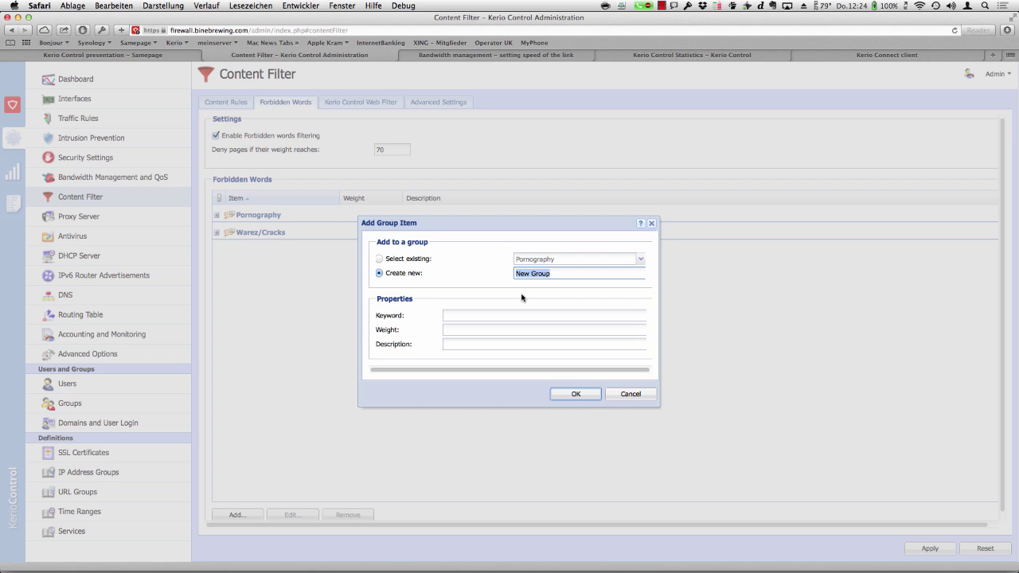
text(Compynies)
key(BackSpace)
key(BackSpace)
key(BackSpace)
key(BackSpace)
key(BackSpace)
key(BackSpace)
text(panies)
click(477, 315)
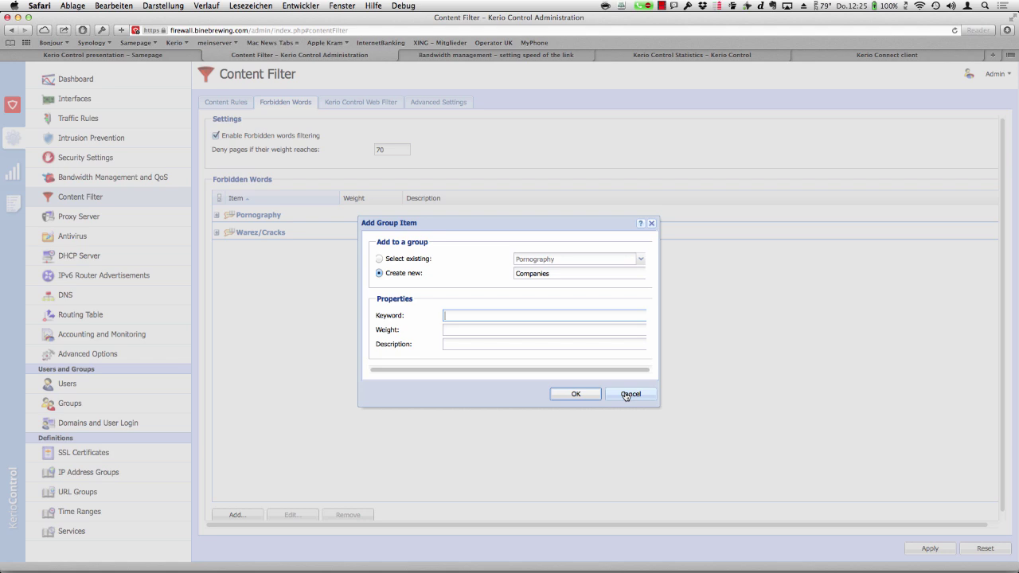
click(626, 395)
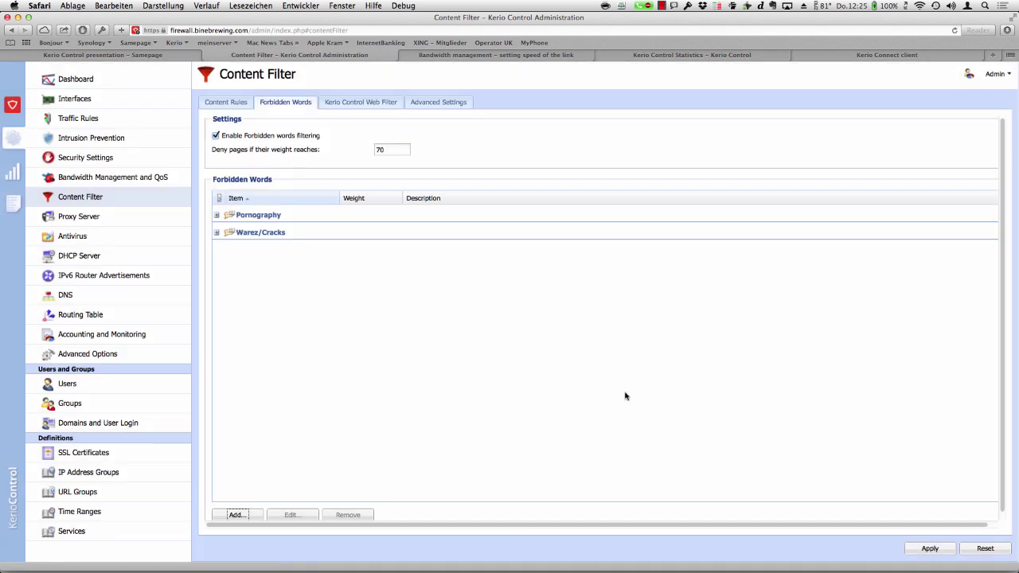
click(216, 136)
click(360, 103)
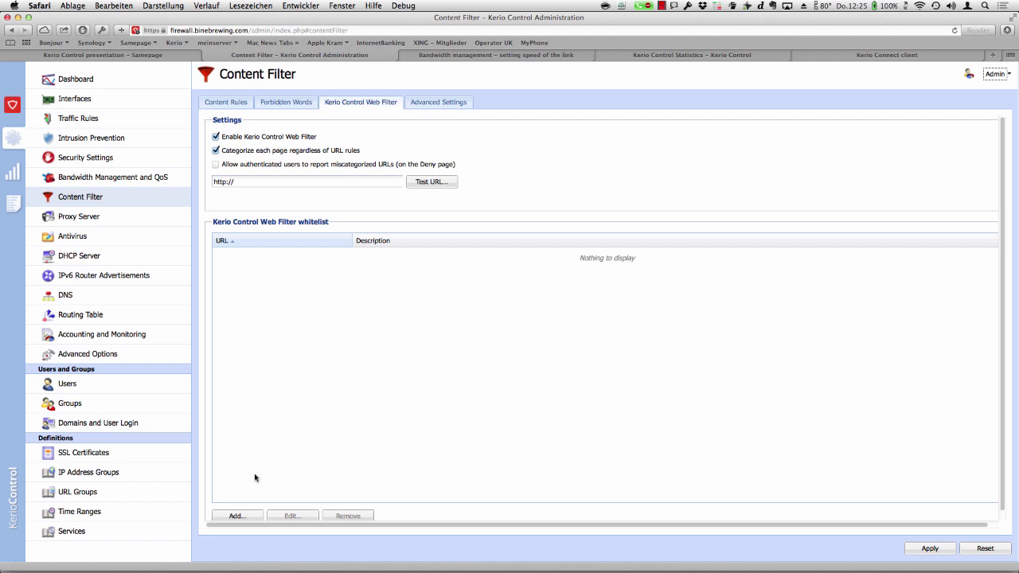
- Cancel a whitelist entry, view the Advanced Settings P2P ports and threshold 5, and reset unapplied changes
click(239, 515)
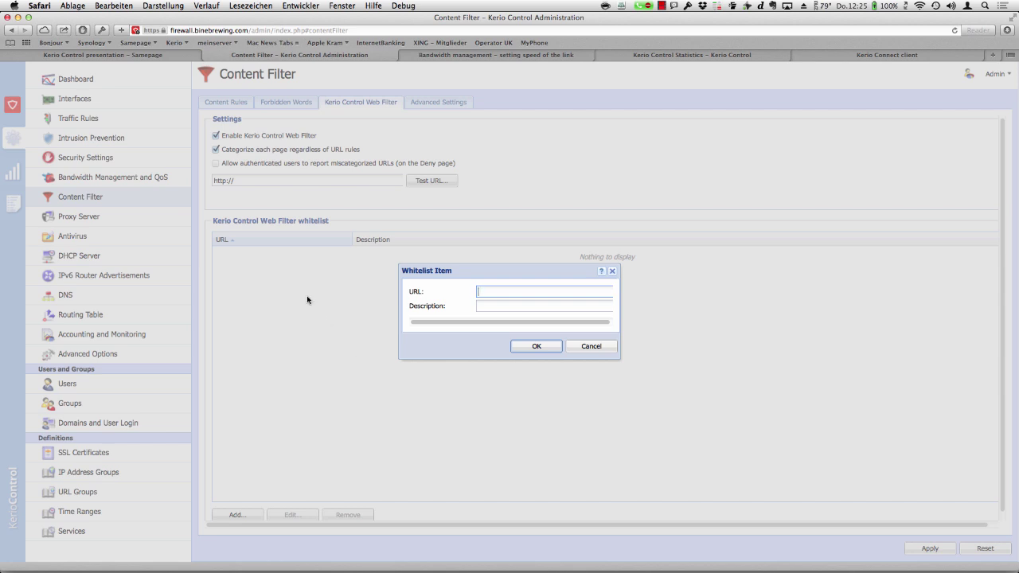
click(603, 348)
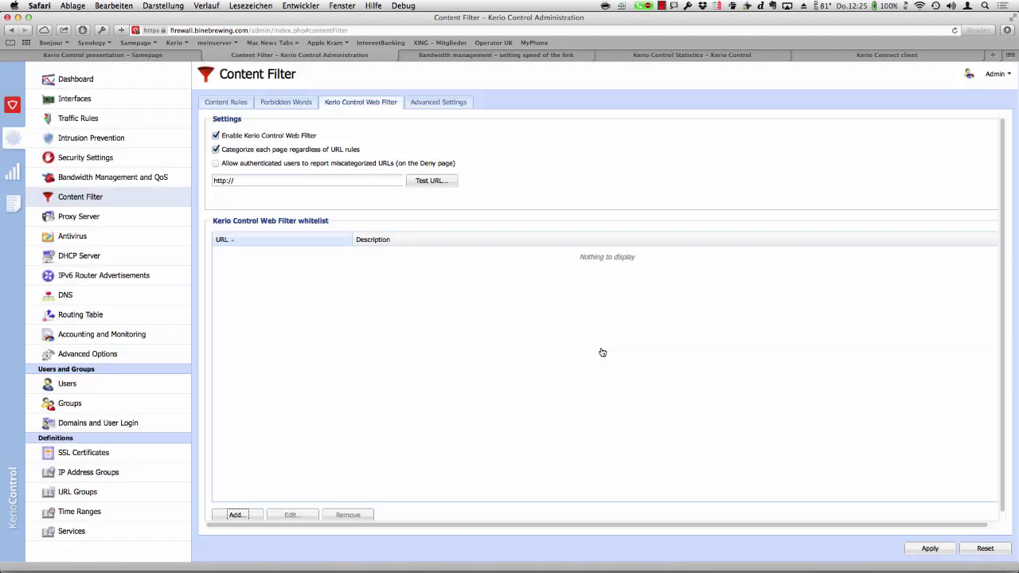
click(453, 107)
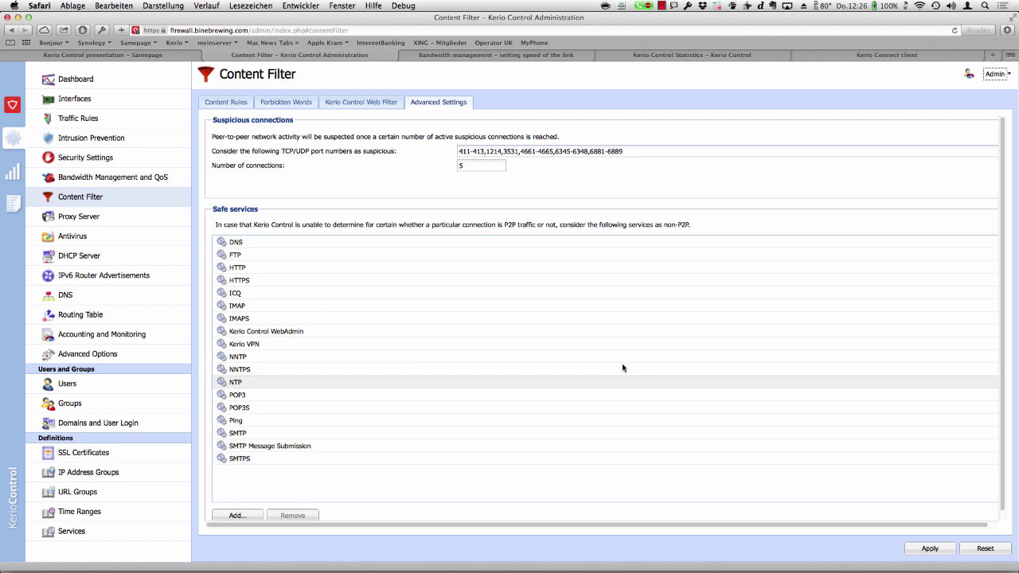
click(986, 549)
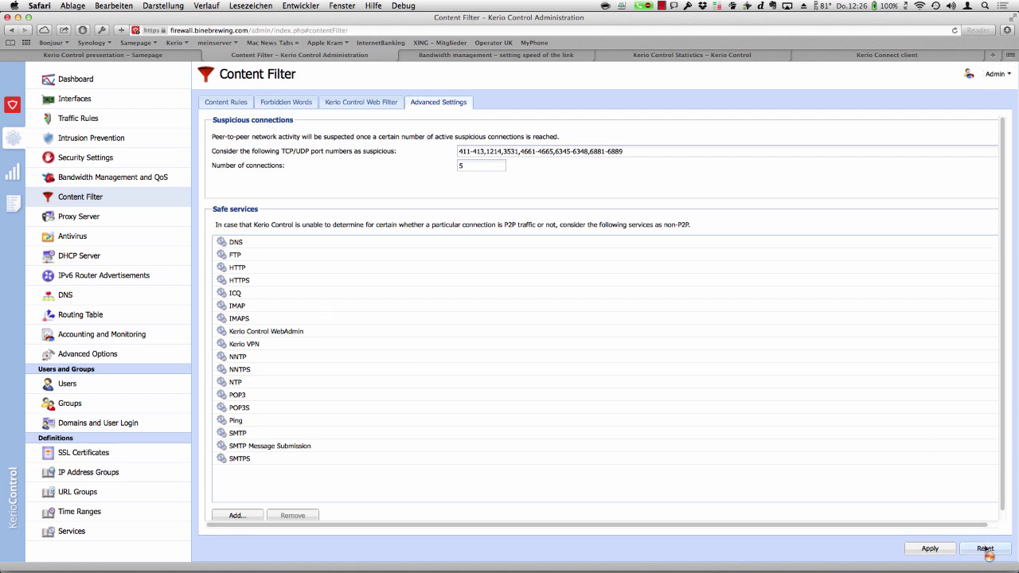
- Review the Traffic Rules list, then open the Alert log with its license and WAN connectivity entries
click(77, 119)
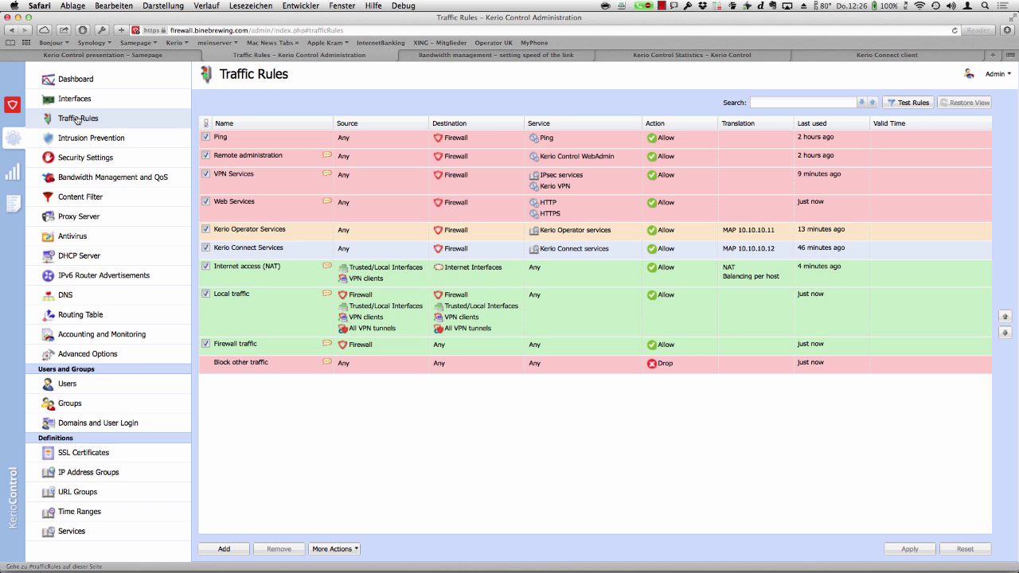
click(12, 205)
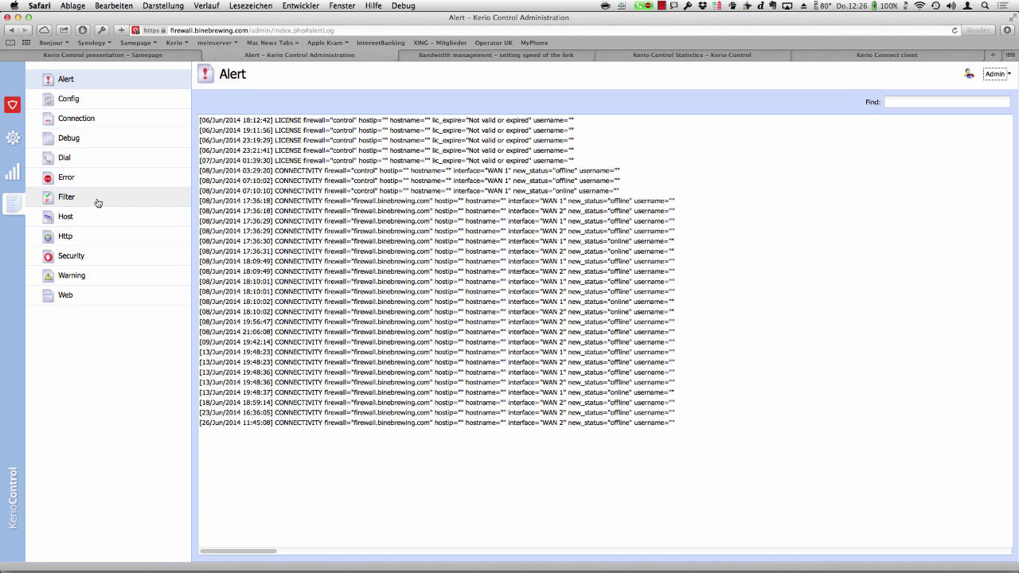
- Look through the Config and Connection logs, ending on the empty Security log
click(86, 102)
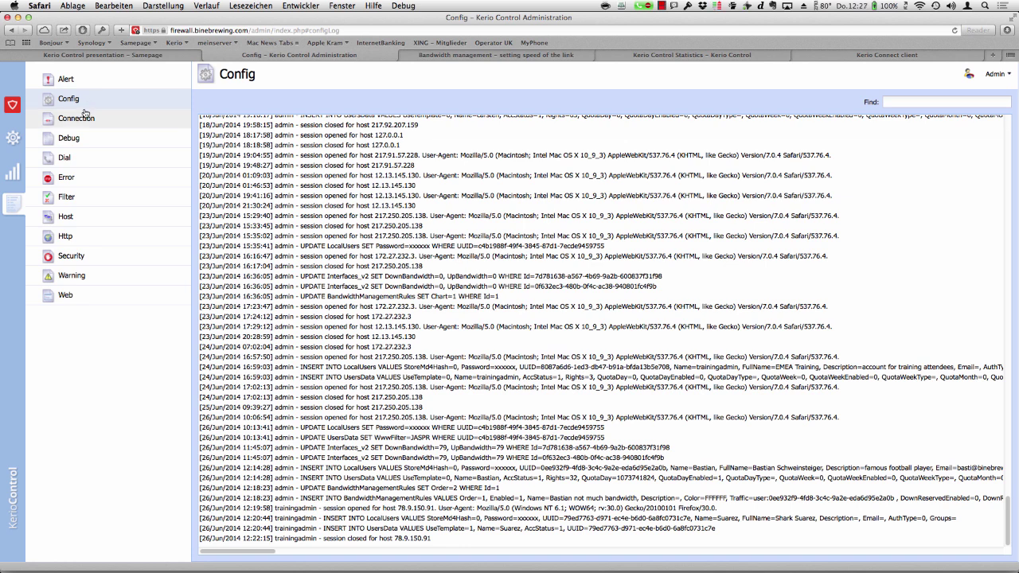
click(86, 118)
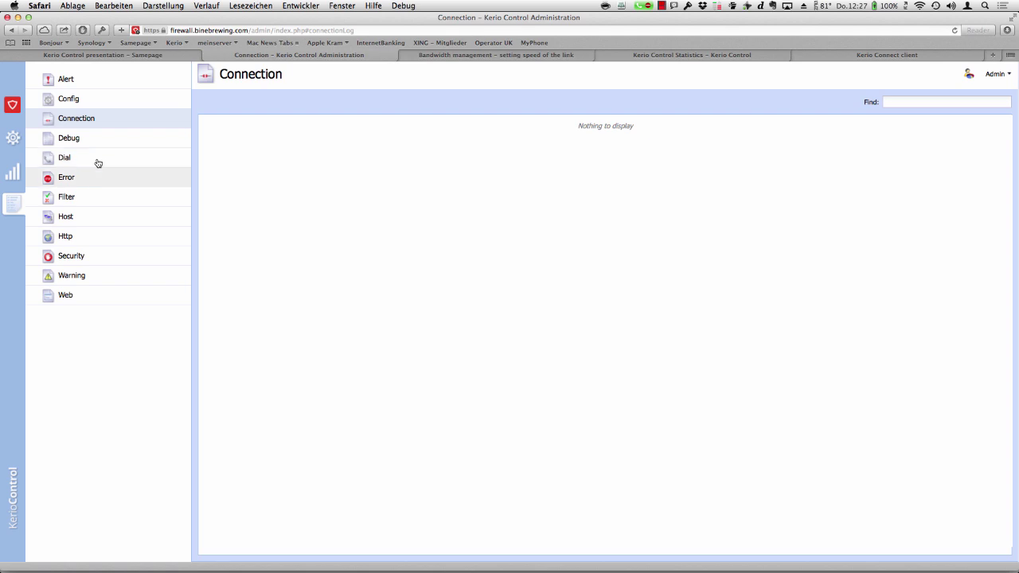
click(82, 255)
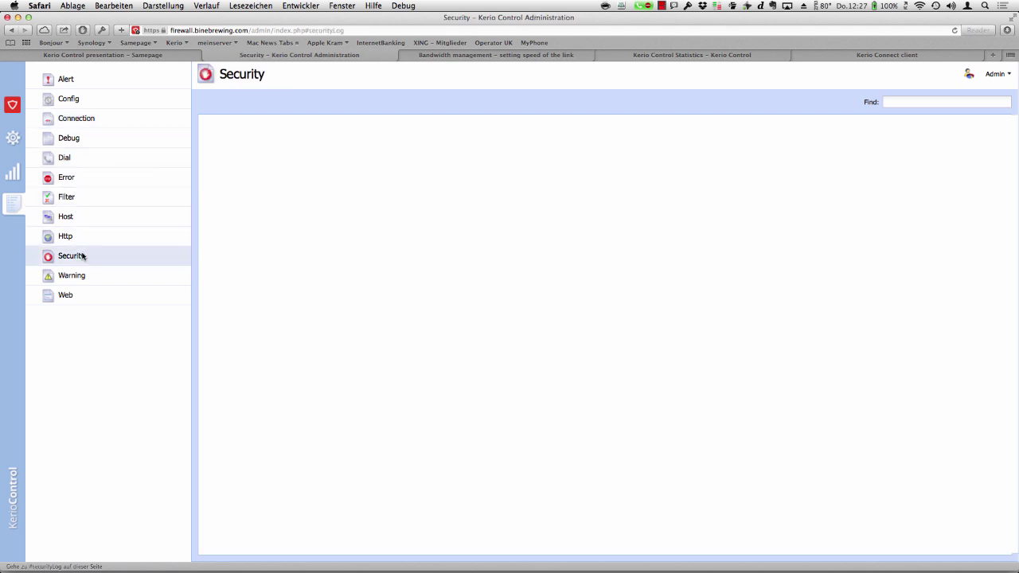
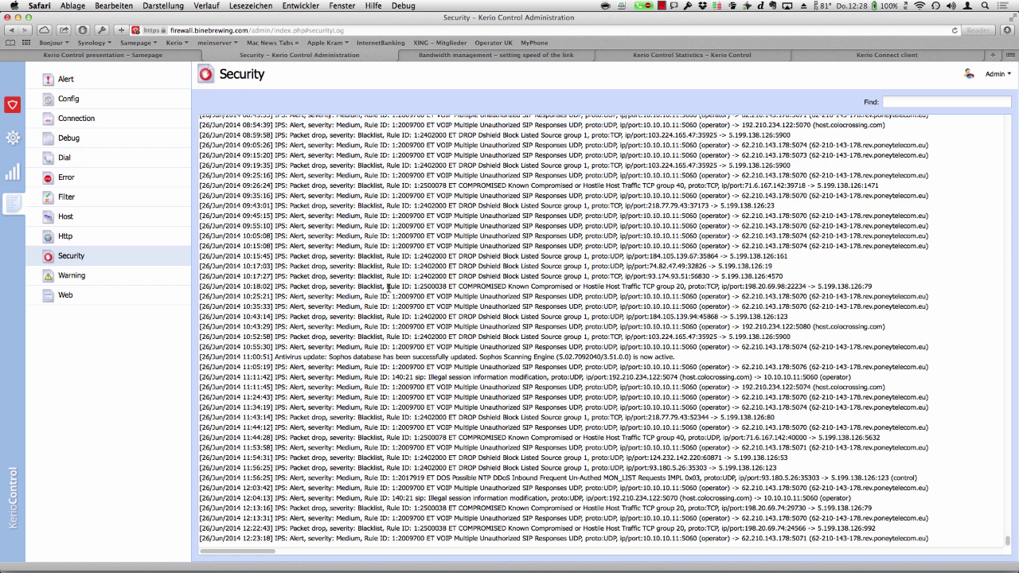
- Highlight the rule ID in the 10:18:02 Security log line, then switch to the Status pages
drag(387, 285, 447, 291)
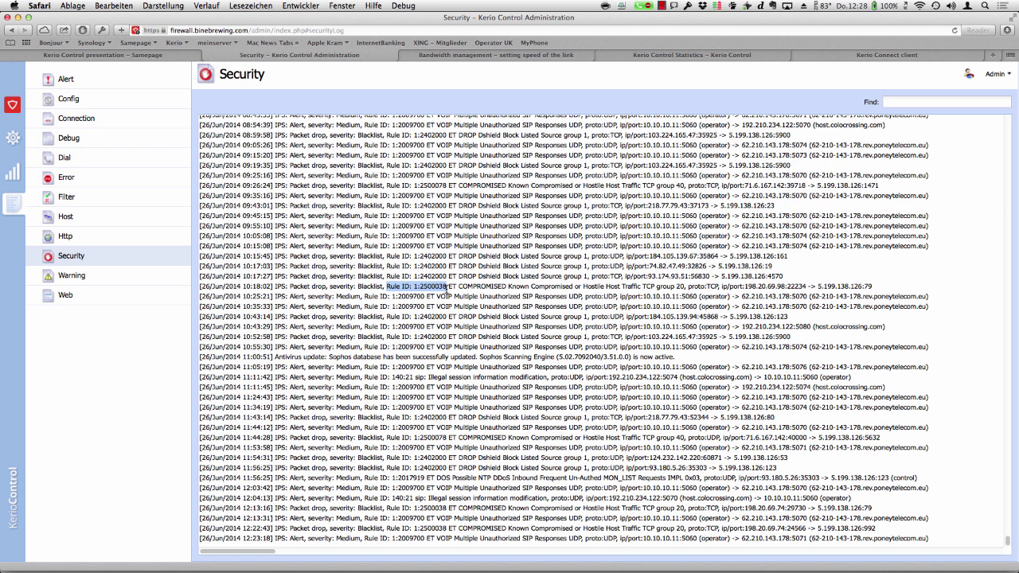
click(12, 181)
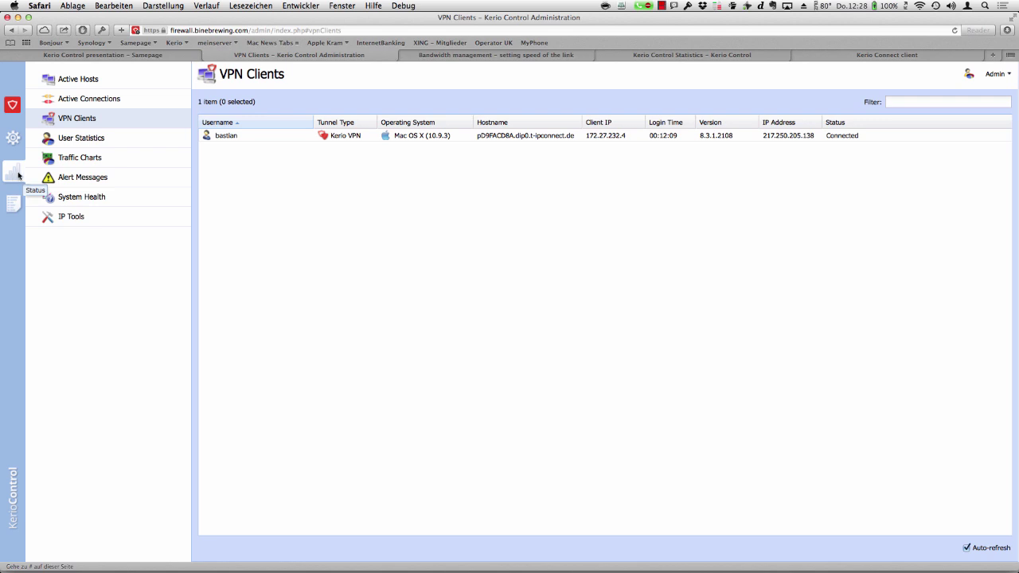
- Review Active Connections and VPN Clients, ending on the User Statistics traffic table
click(90, 96)
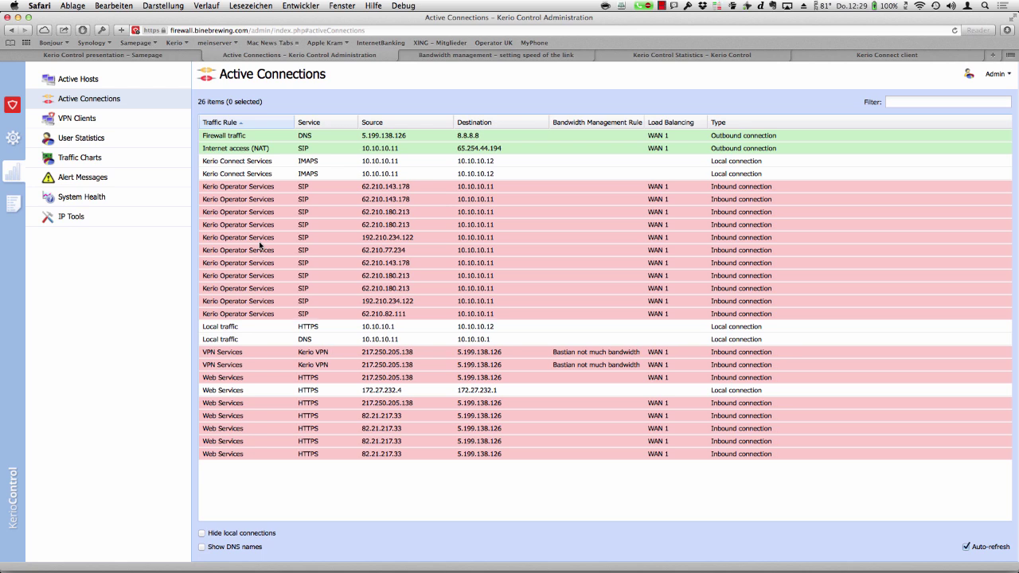
click(80, 121)
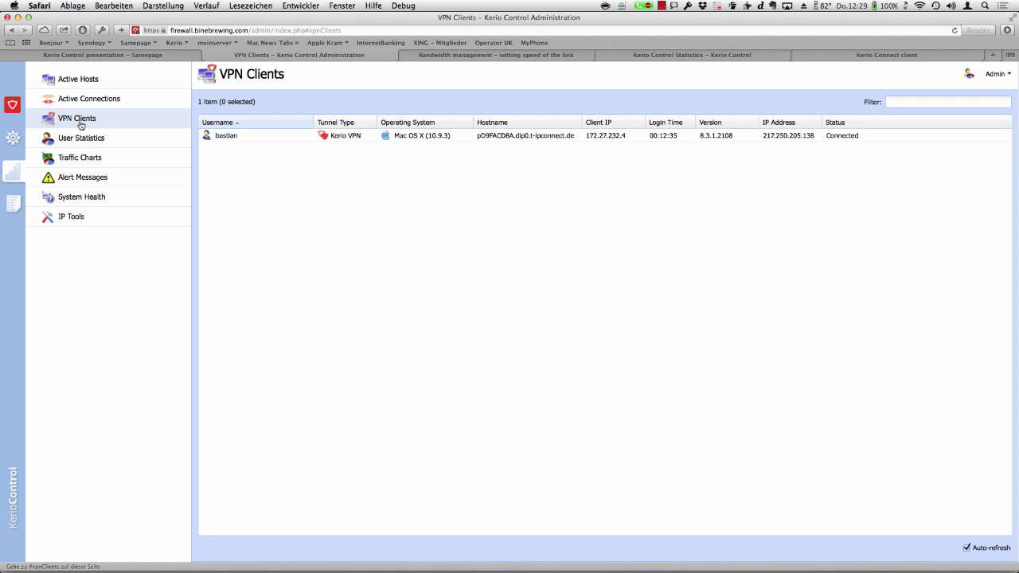
click(81, 140)
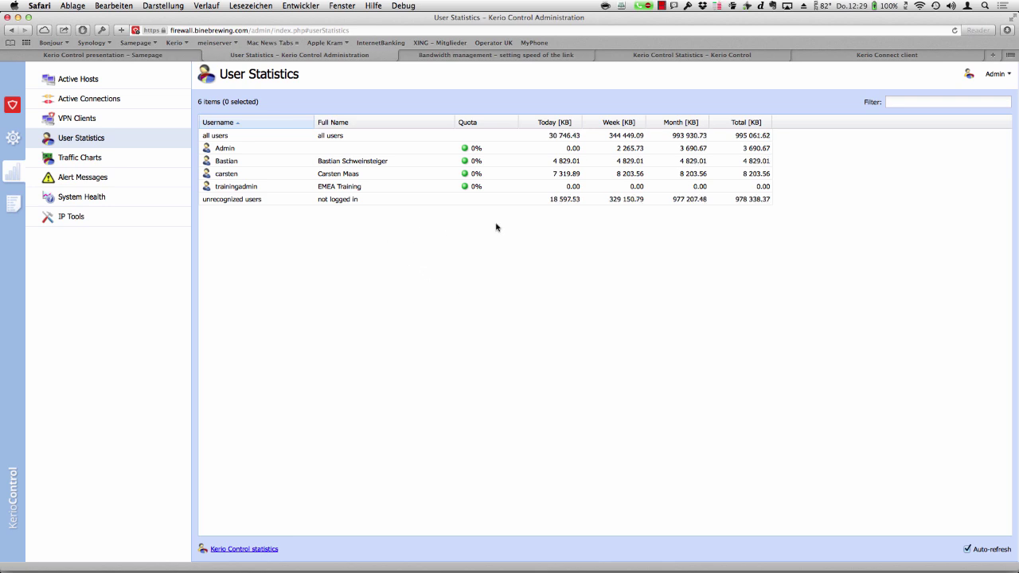
- View the Traffic Charts totals per interface, then show the Alert Messages list
mouse_move(572, 141)
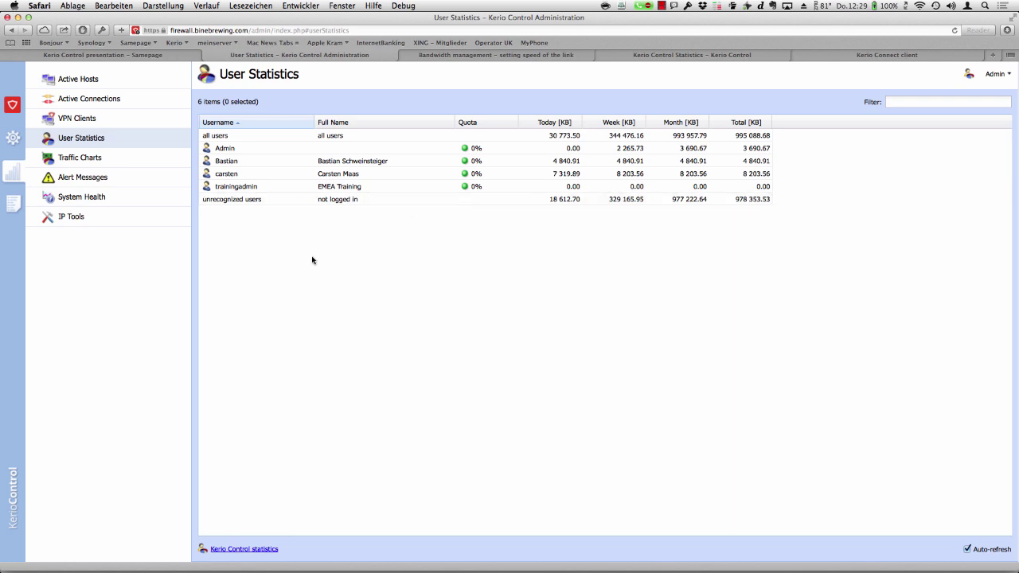
click(86, 160)
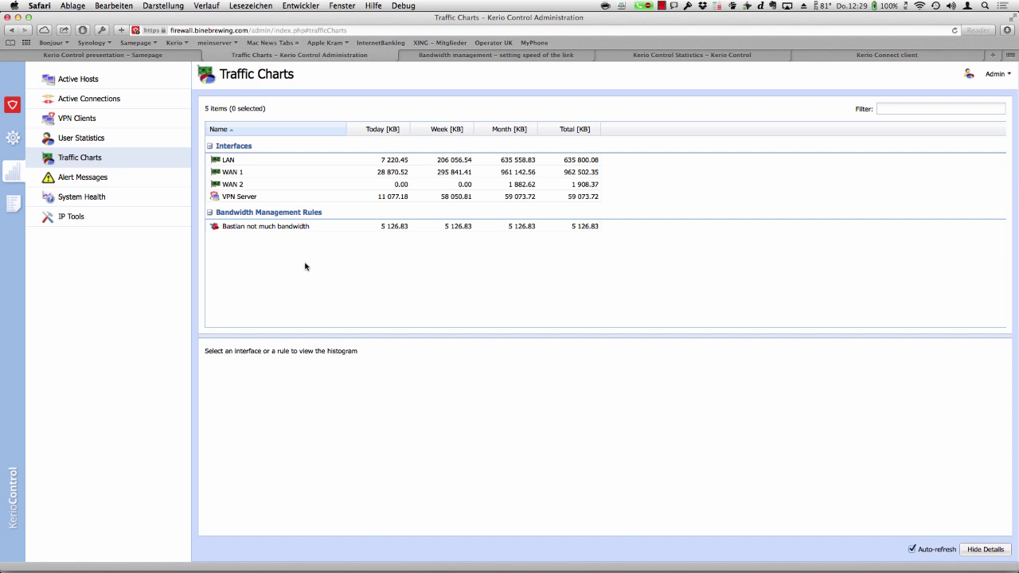
click(95, 178)
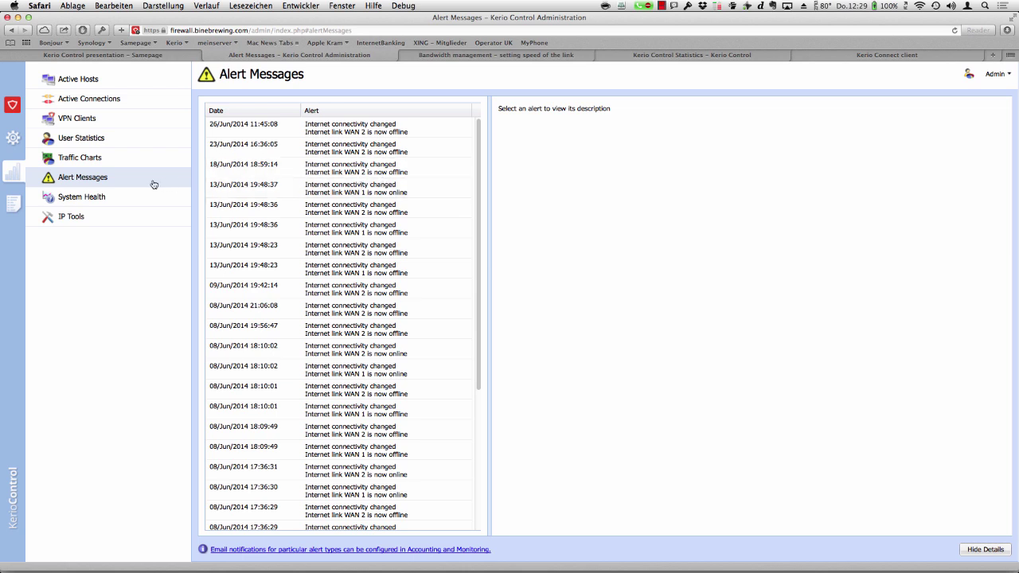
click(90, 200)
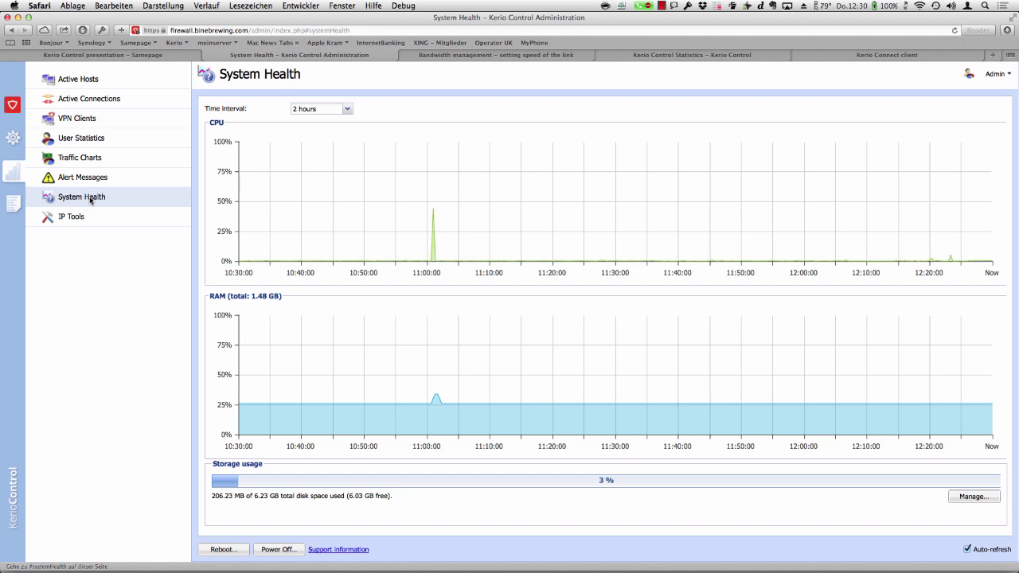
click(85, 178)
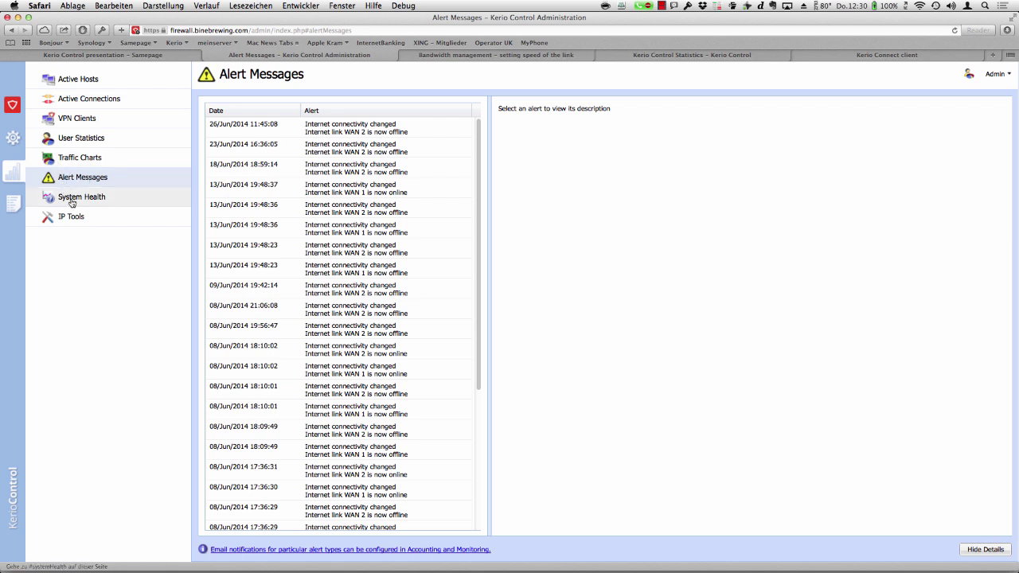
- Compare the System Health charts and Alert Messages repeatedly, then go to IP Tools
click(72, 203)
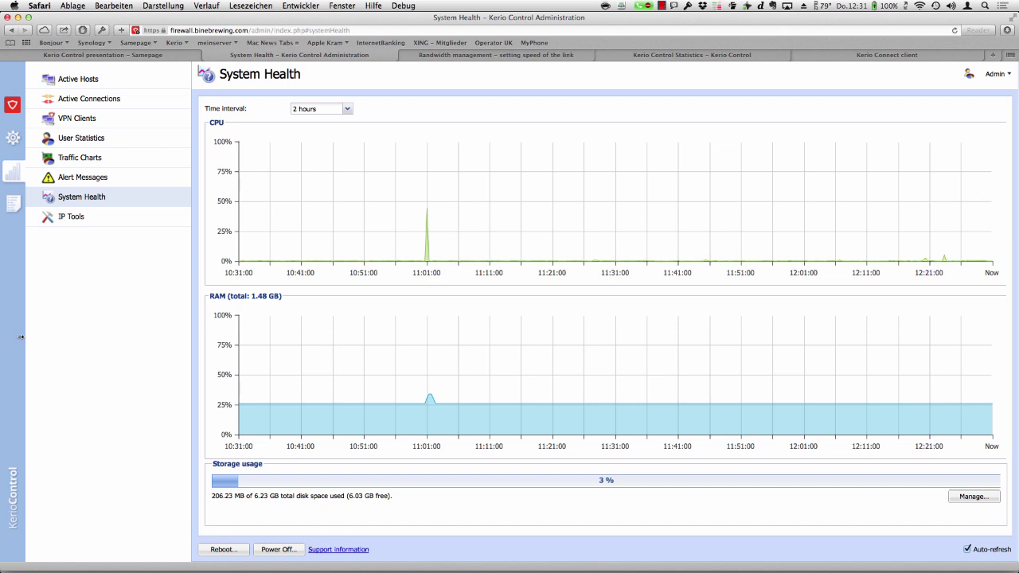
click(78, 183)
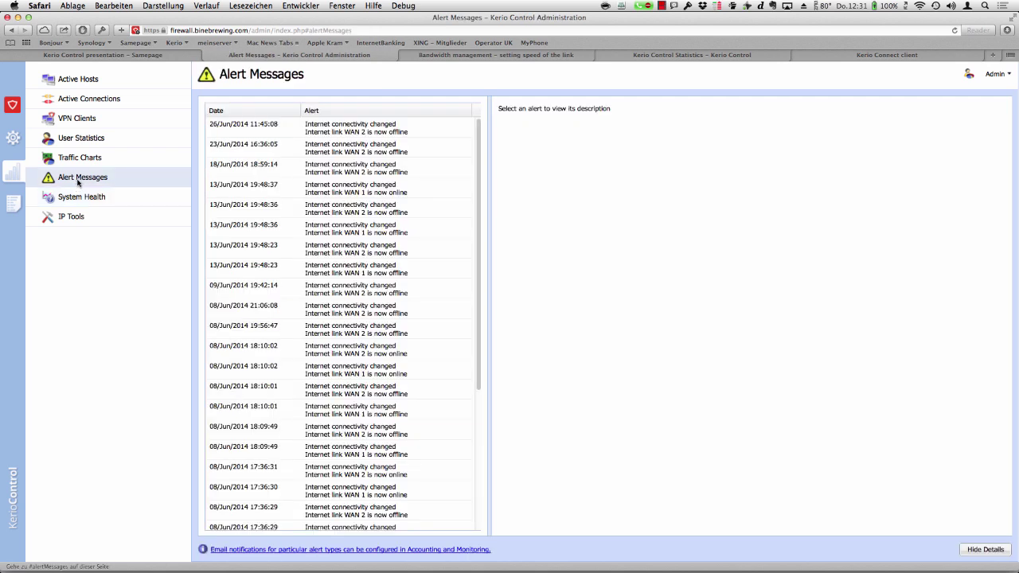
key(shift)
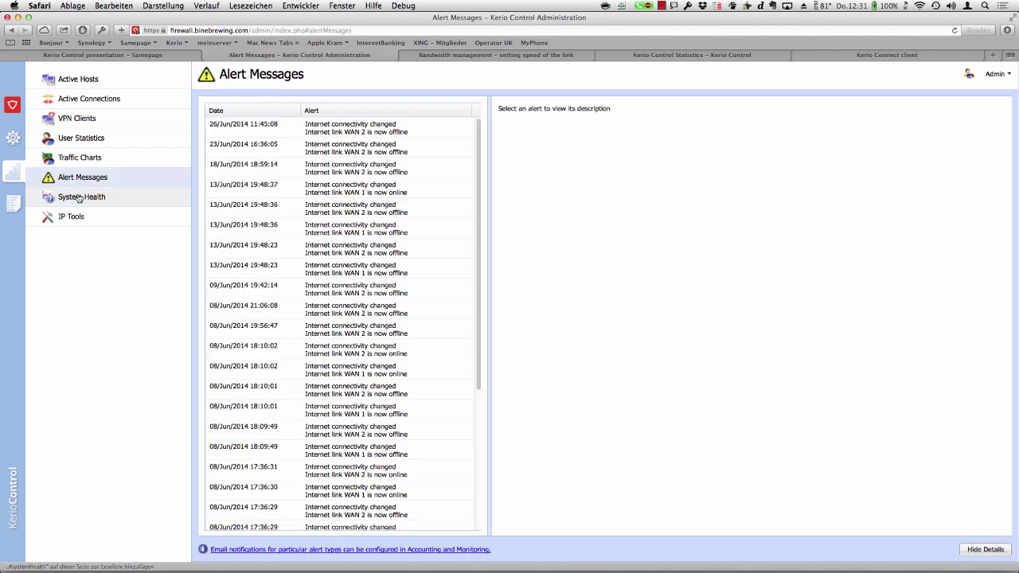
click(78, 198)
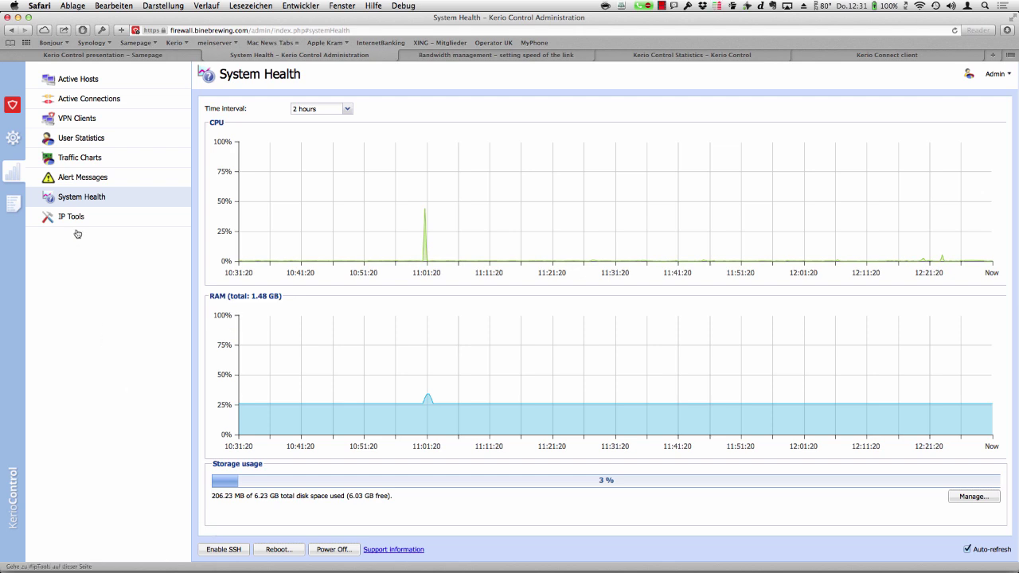
click(80, 183)
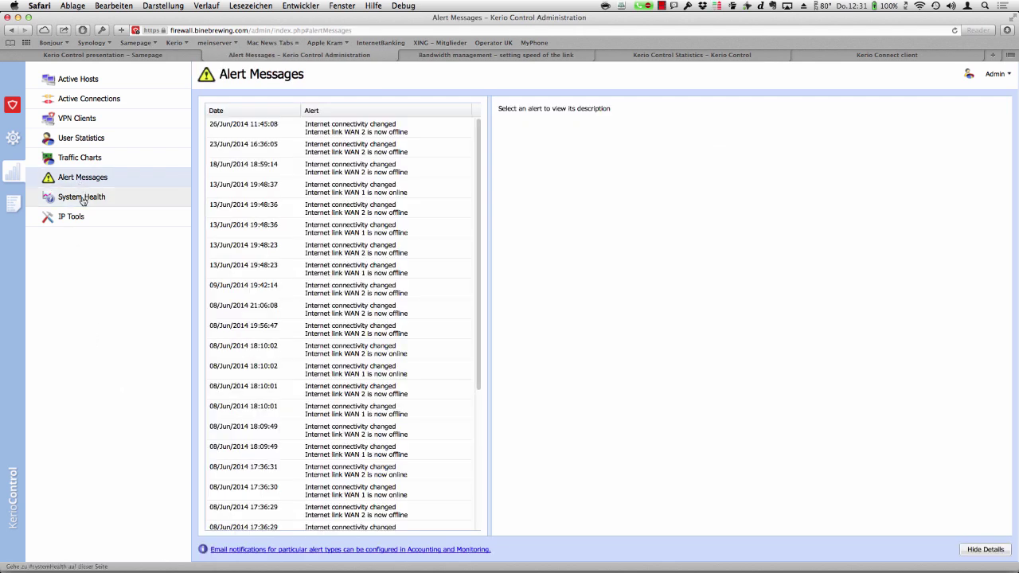
click(83, 199)
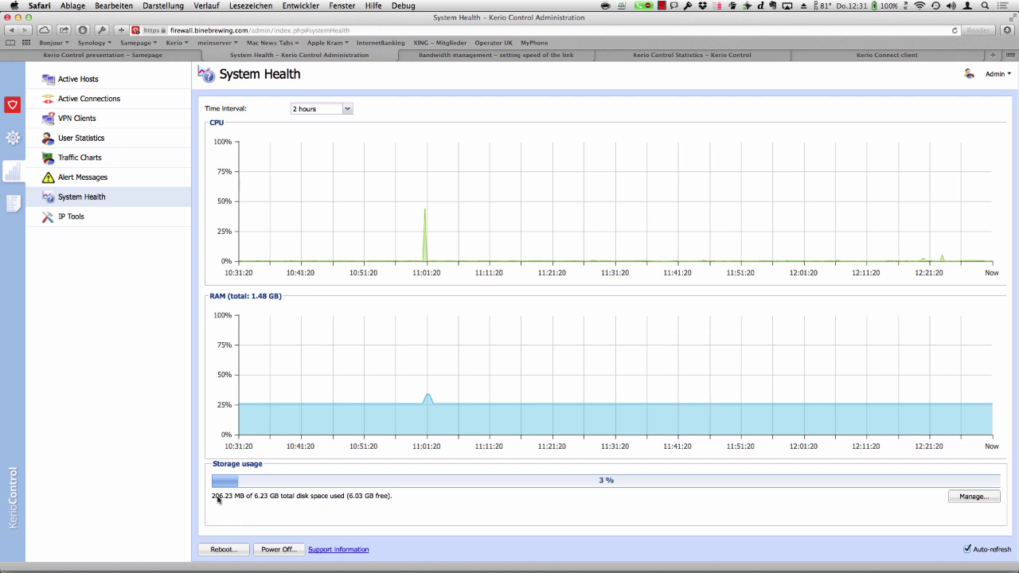
click(89, 176)
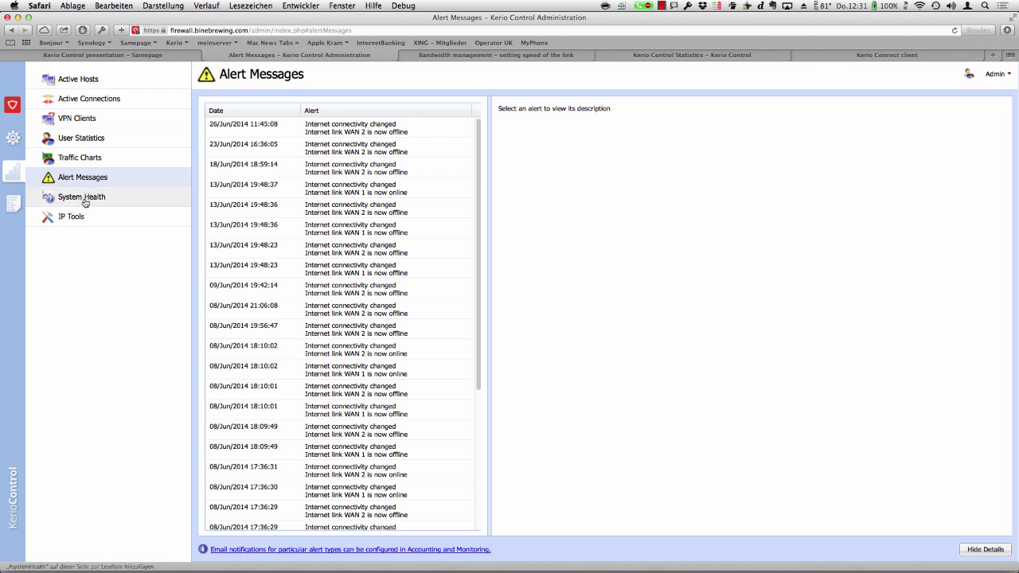
click(85, 203)
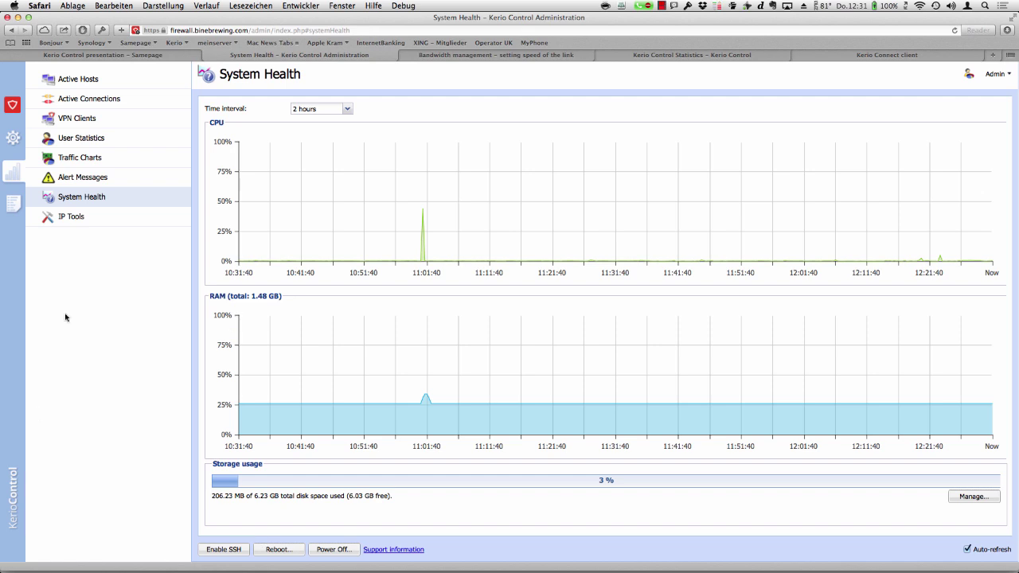
click(72, 217)
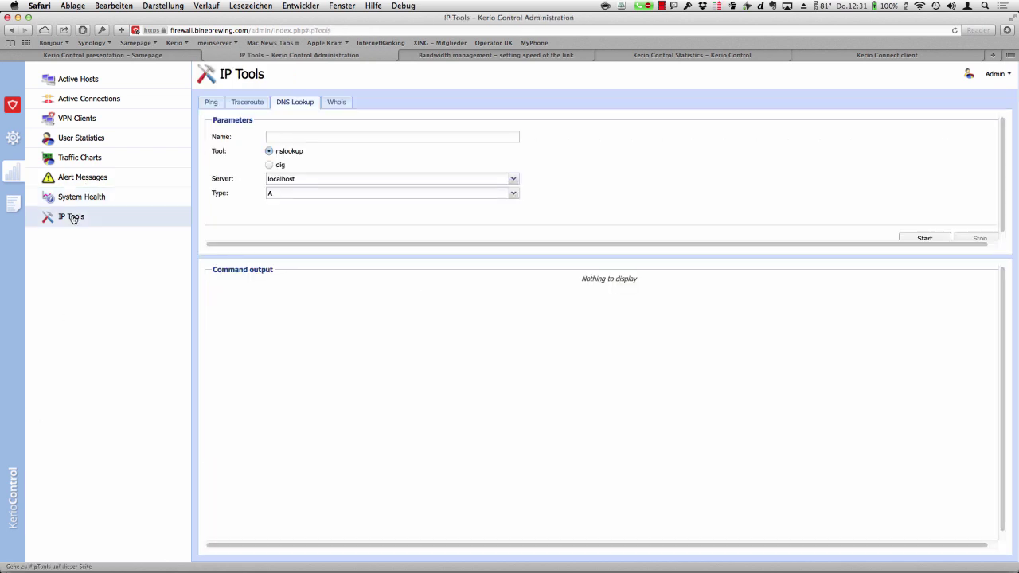
click(211, 104)
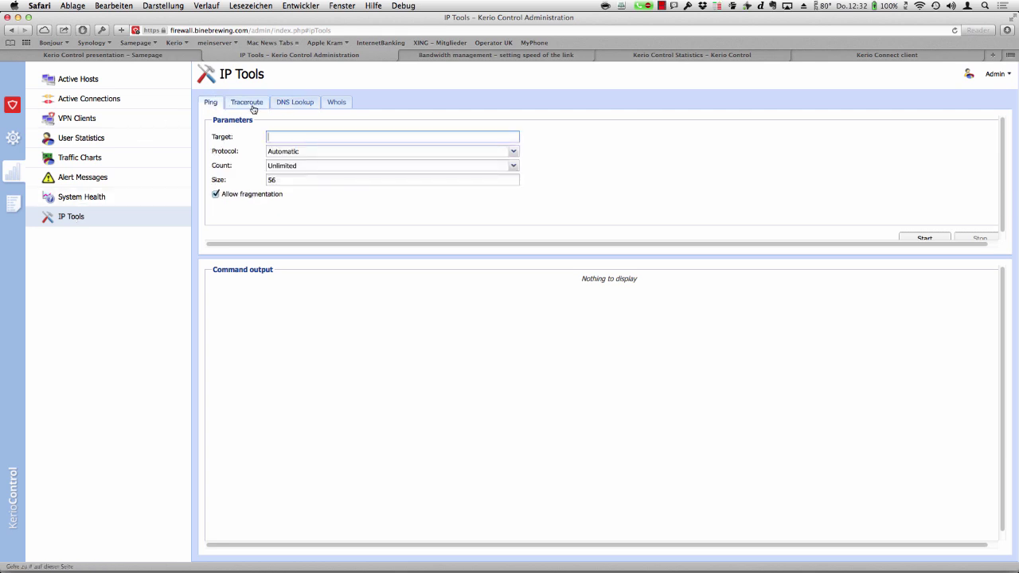
click(252, 108)
click(339, 105)
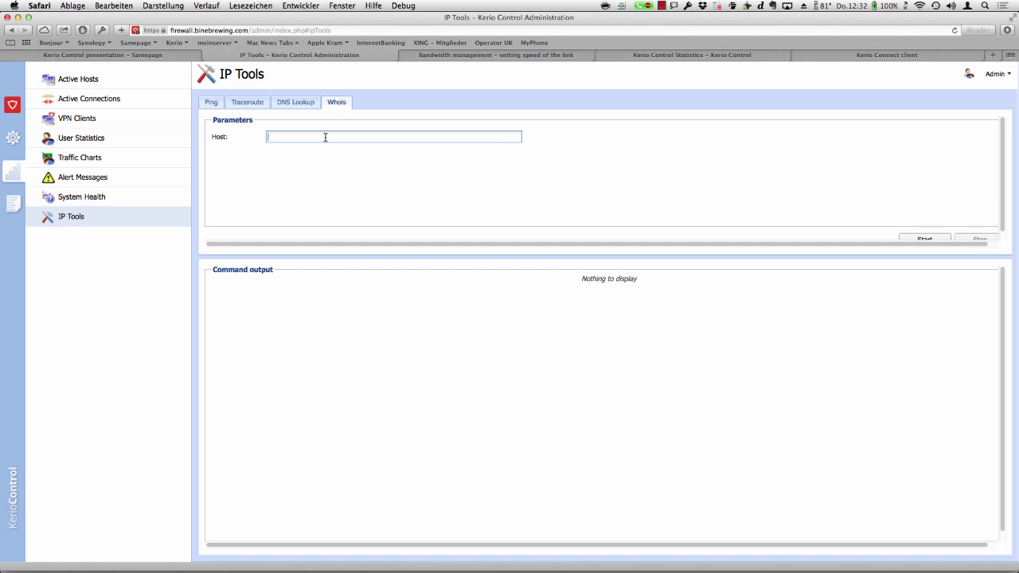
text(binebrewing.com)
key(Return)
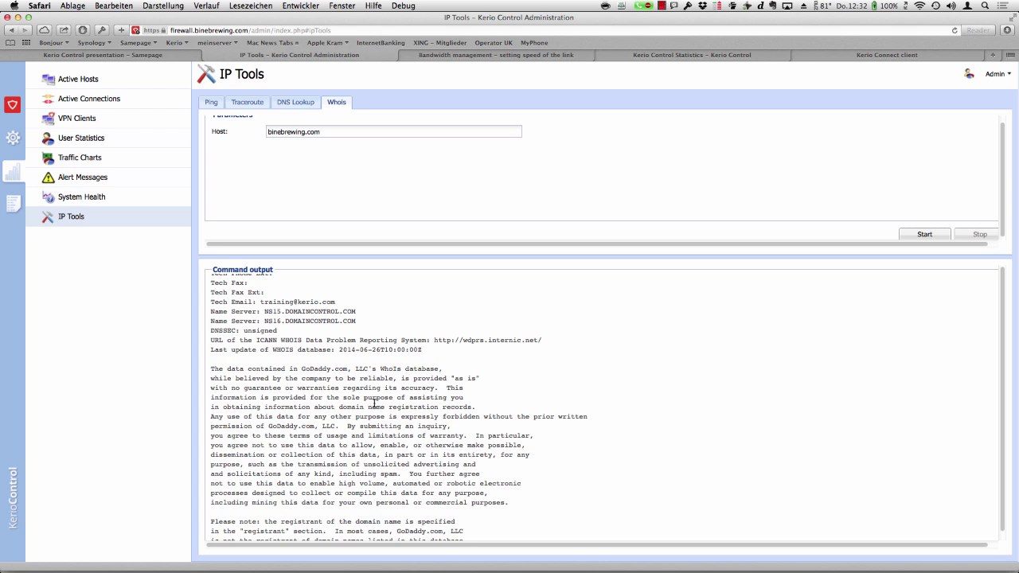
scroll(374, 403, up, 5)
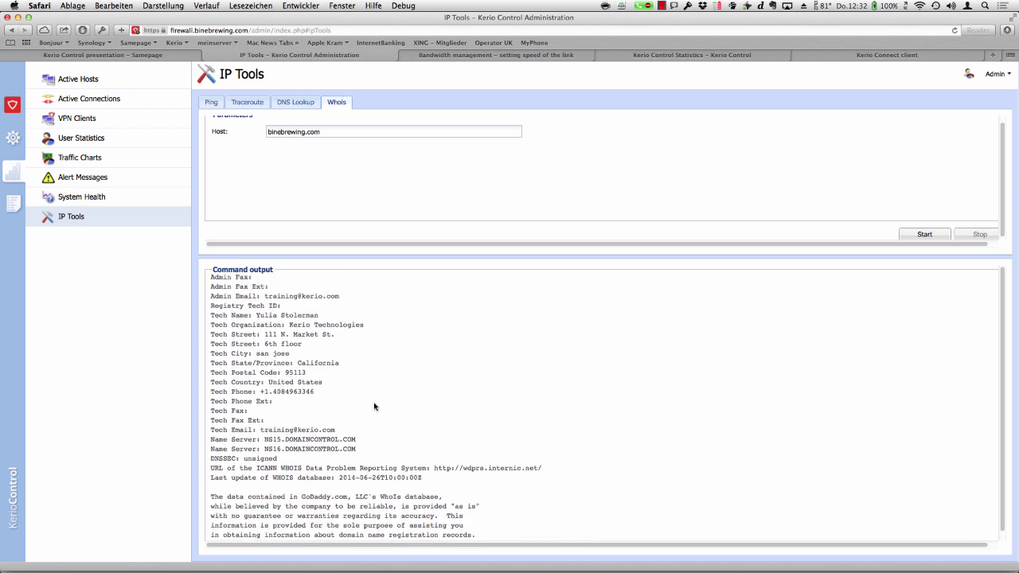
scroll(374, 406, up, 2)
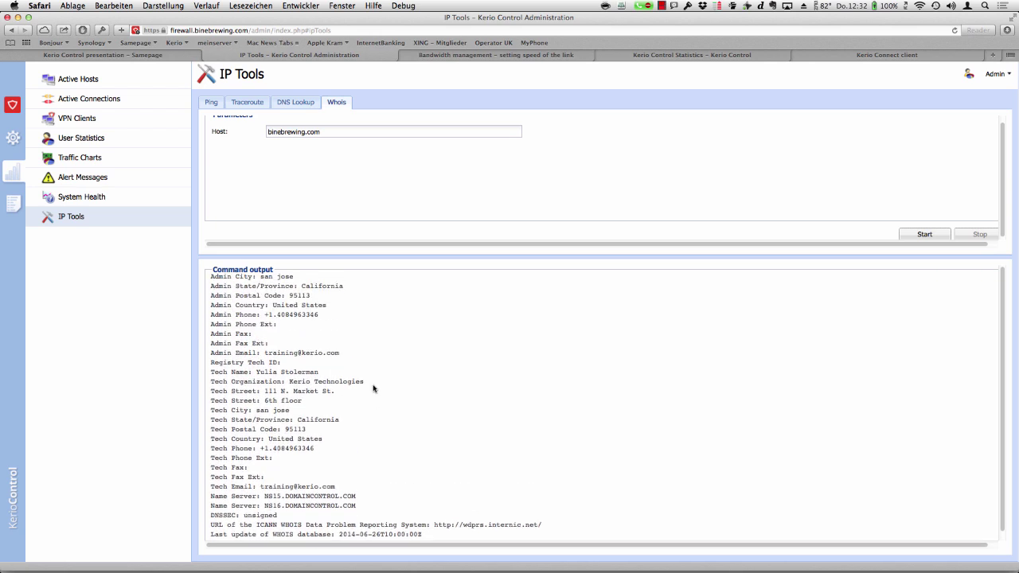
scroll(374, 389, up, 2)
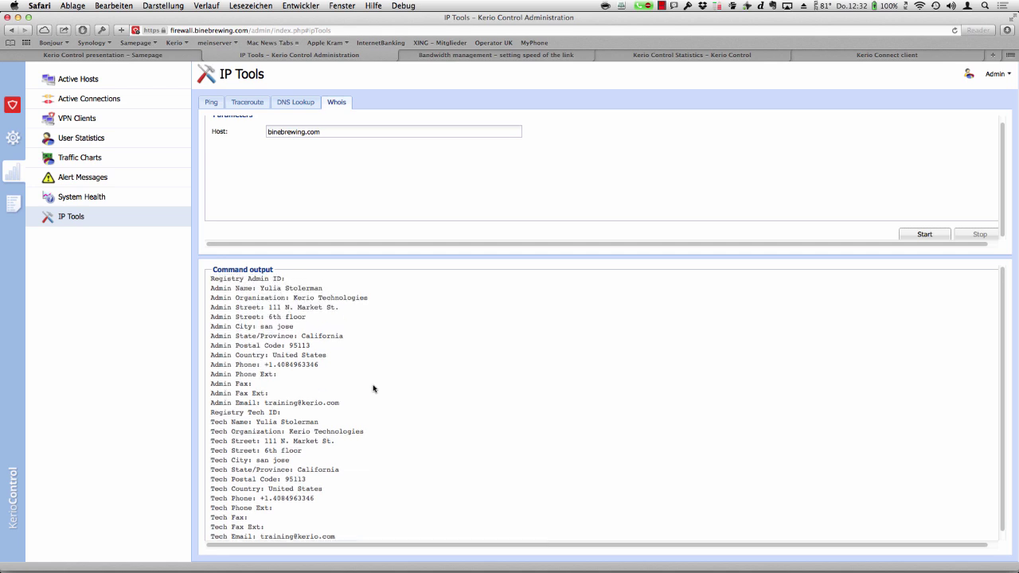
scroll(374, 389, up, 2)
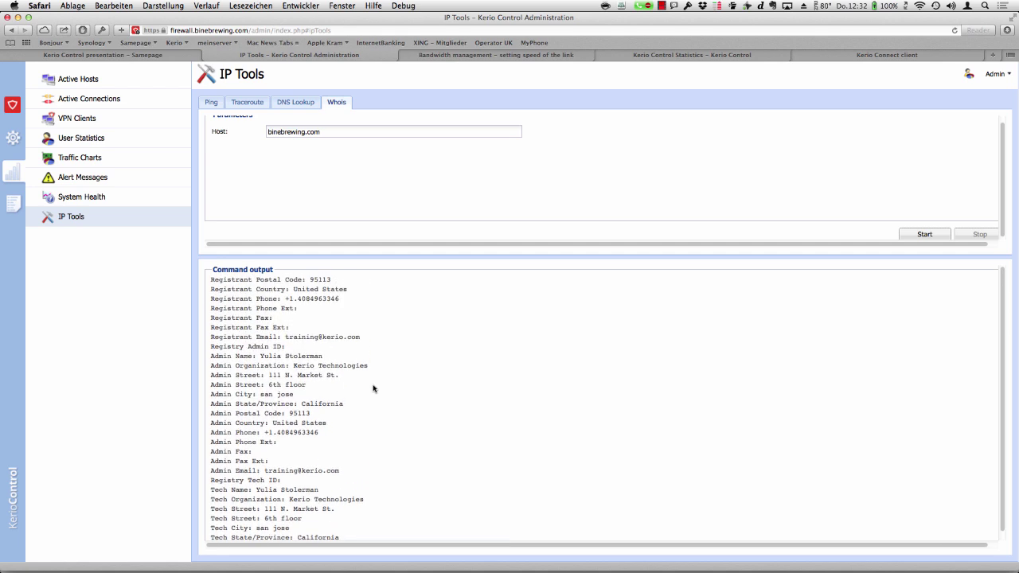
scroll(373, 389, down, 6)
scroll(373, 388, right, 1)
scroll(374, 388, left, 1)
scroll(373, 388, up, 6)
scroll(374, 388, up, 2)
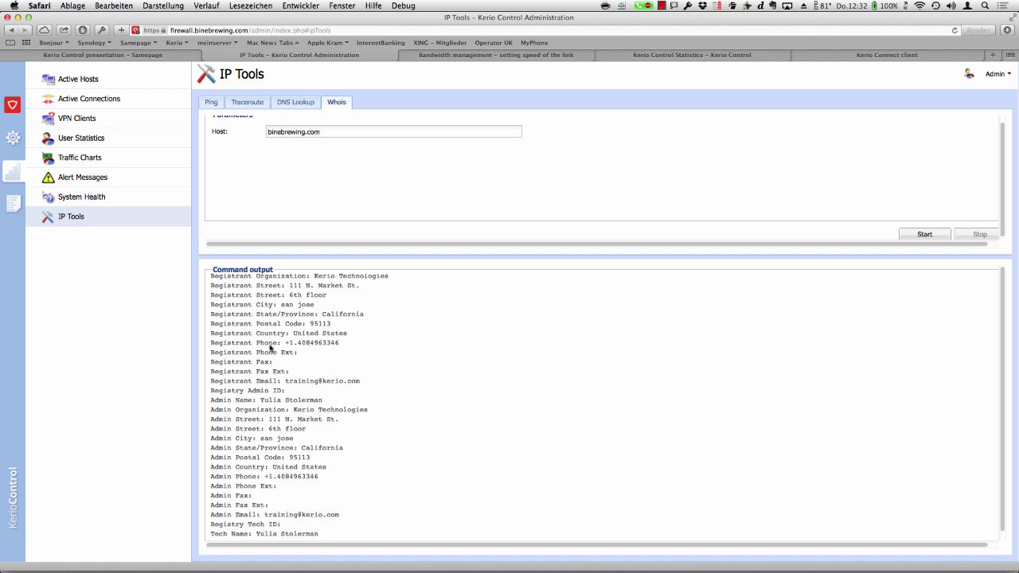
- Check the Traceroute tool and the Security log, then show the Traffic Rules list
click(252, 105)
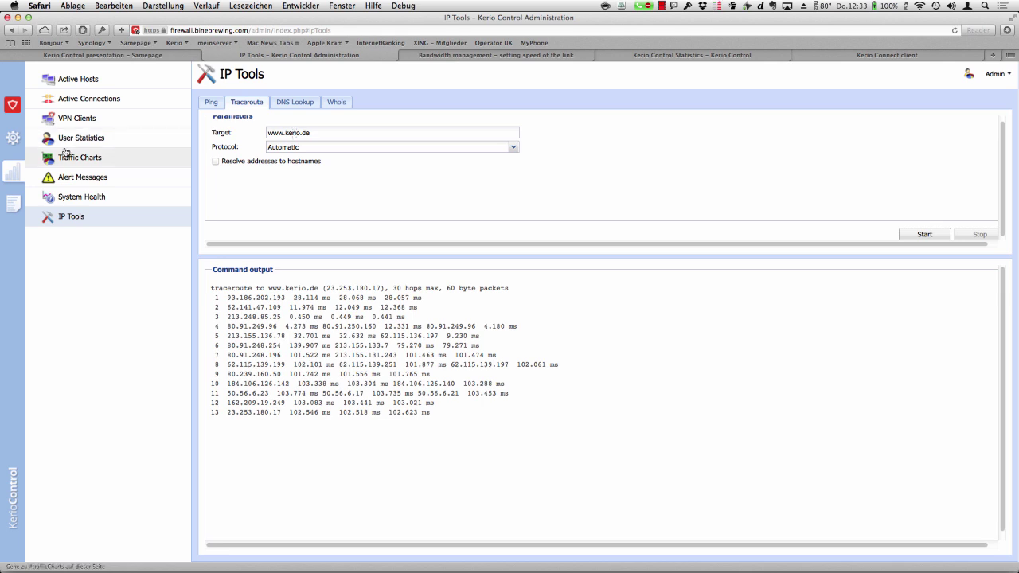
click(13, 207)
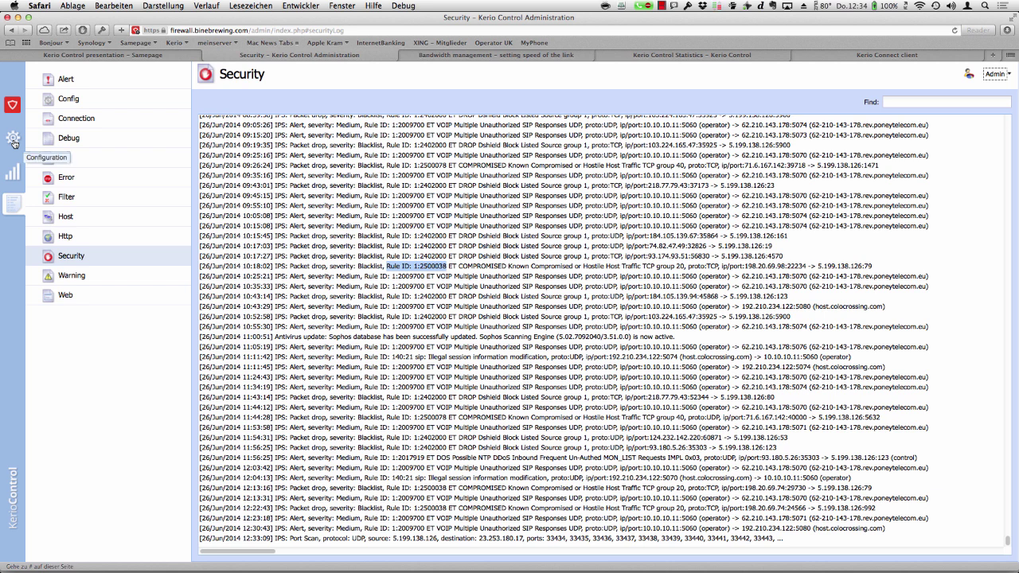
click(13, 141)
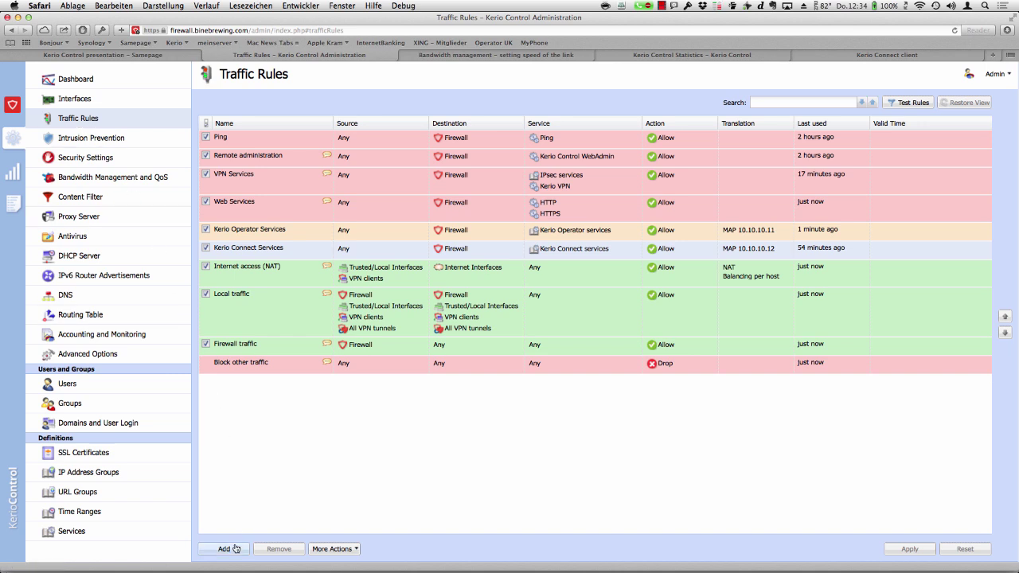
- Start a new traffic rule named 'Marino rule' with one specific user as its source
click(236, 548)
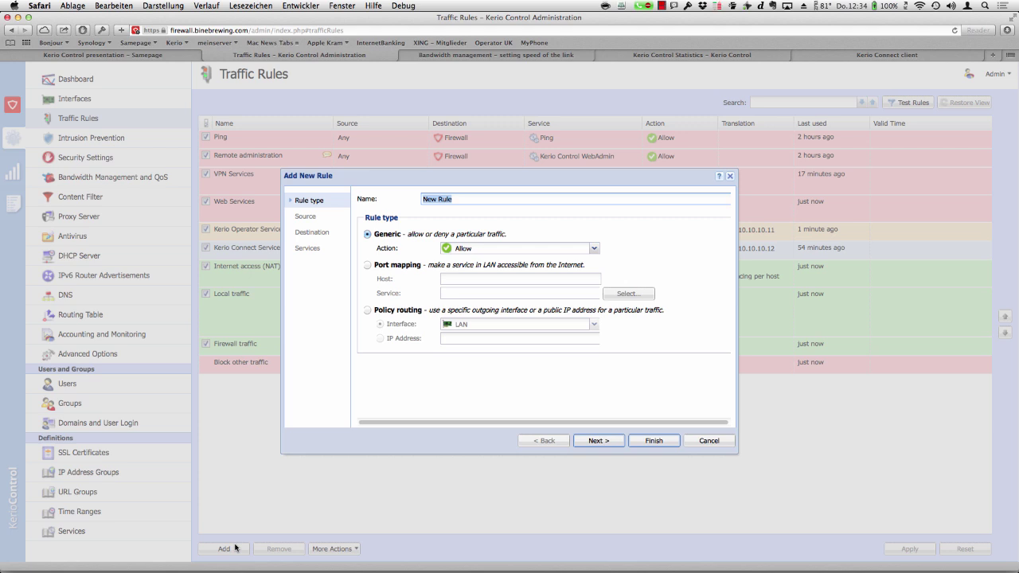
text(Marino rule)
click(603, 441)
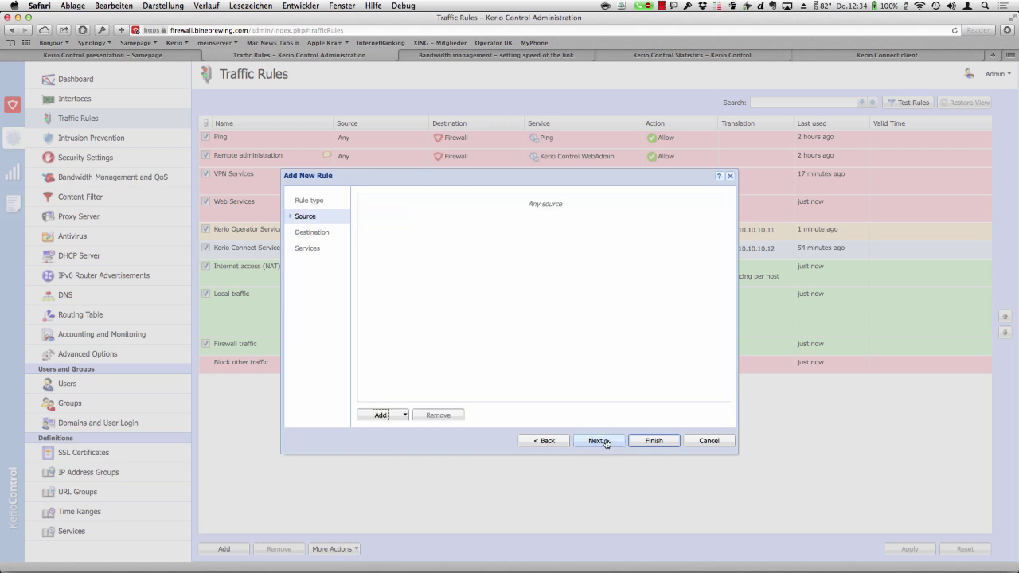
click(398, 417)
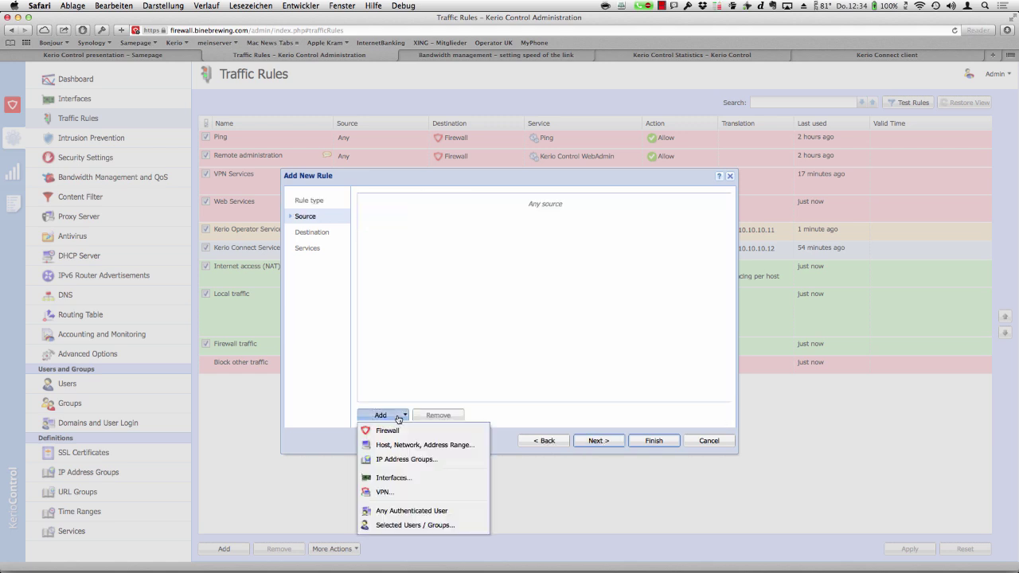
click(414, 526)
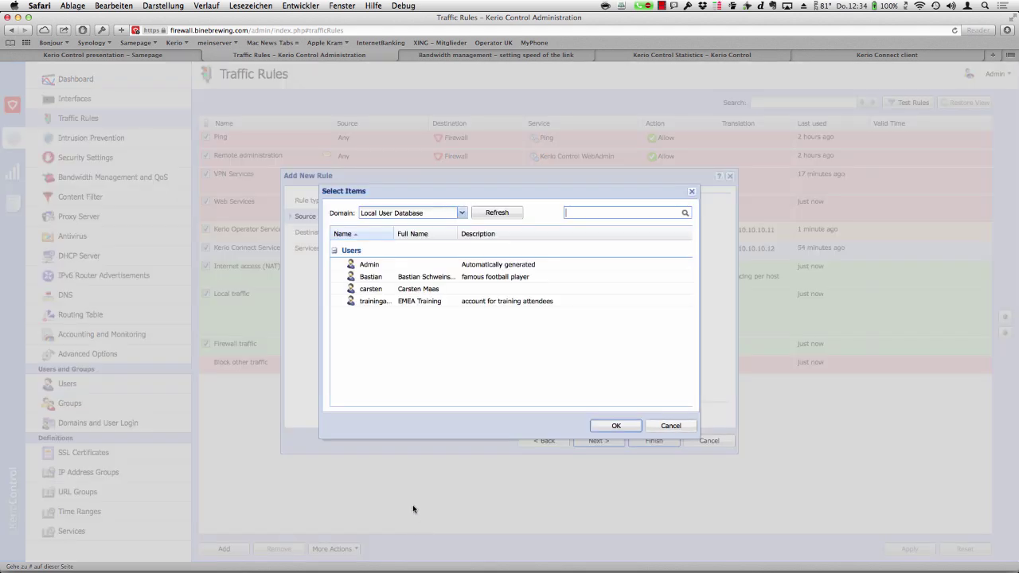
double_click(377, 280)
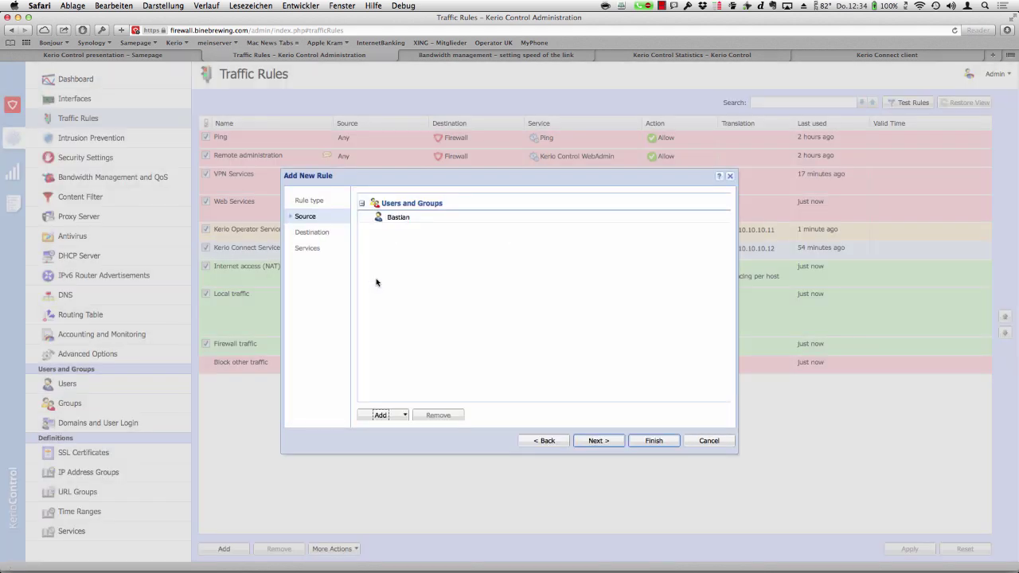
- Set the rule's destination to Firewall and its service to CITRIX, and finish it
click(599, 441)
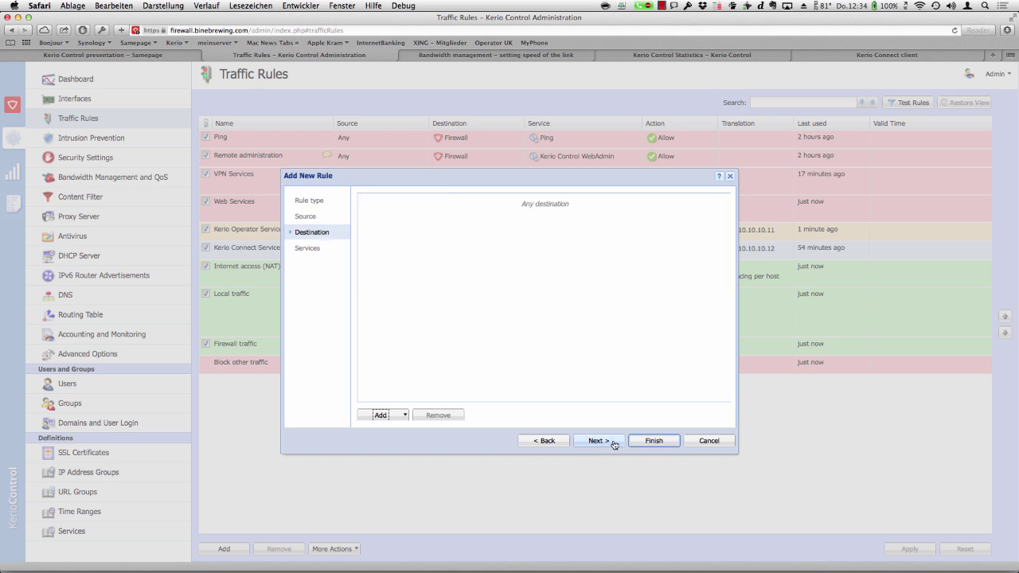
click(404, 415)
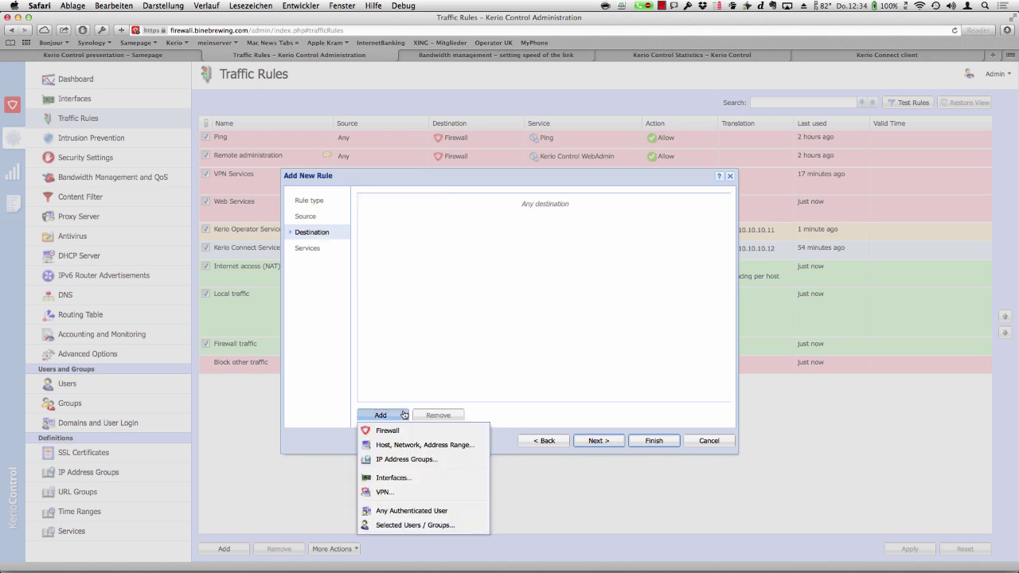
click(403, 433)
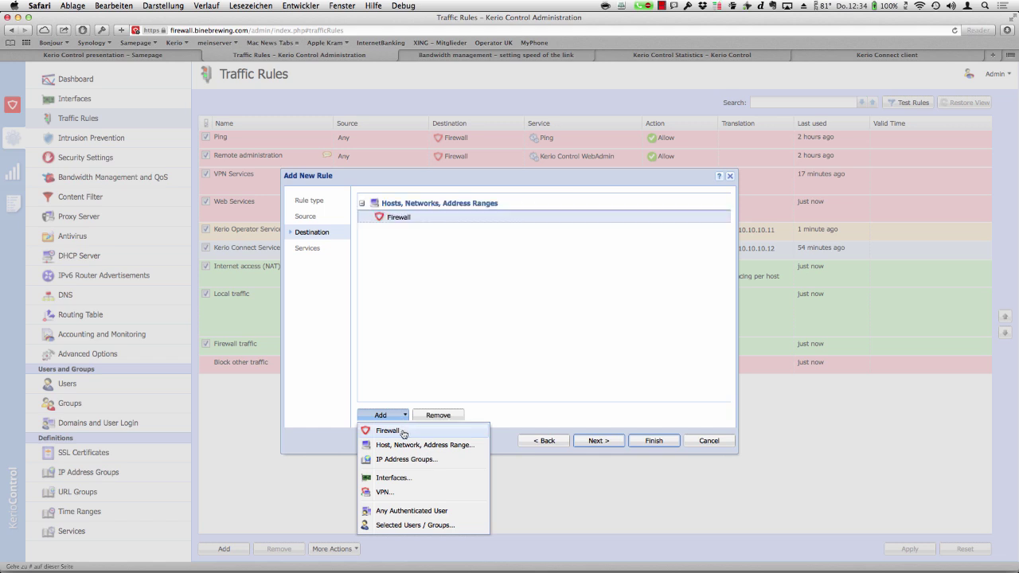
click(618, 438)
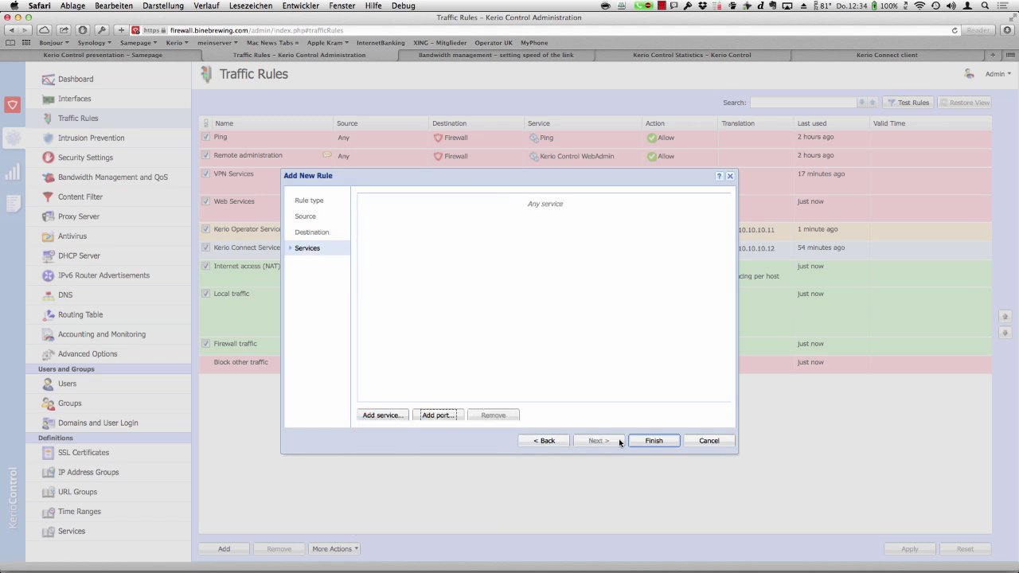
click(392, 416)
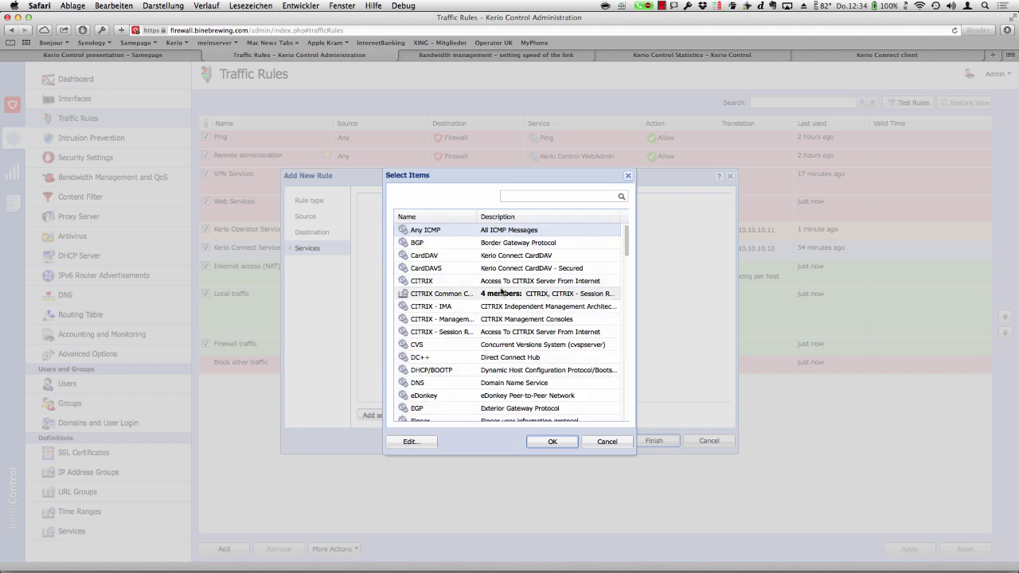
double_click(500, 283)
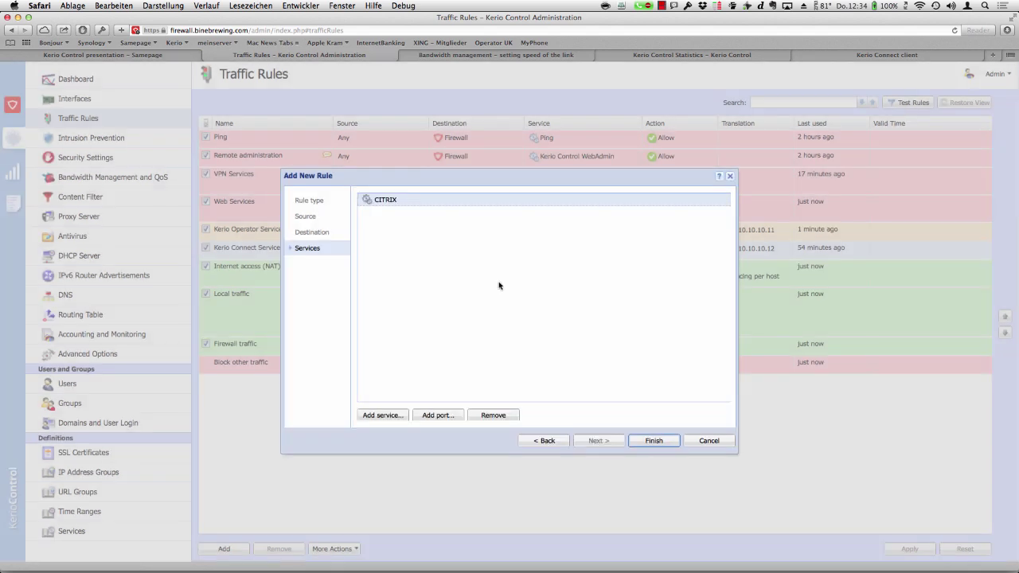
click(652, 441)
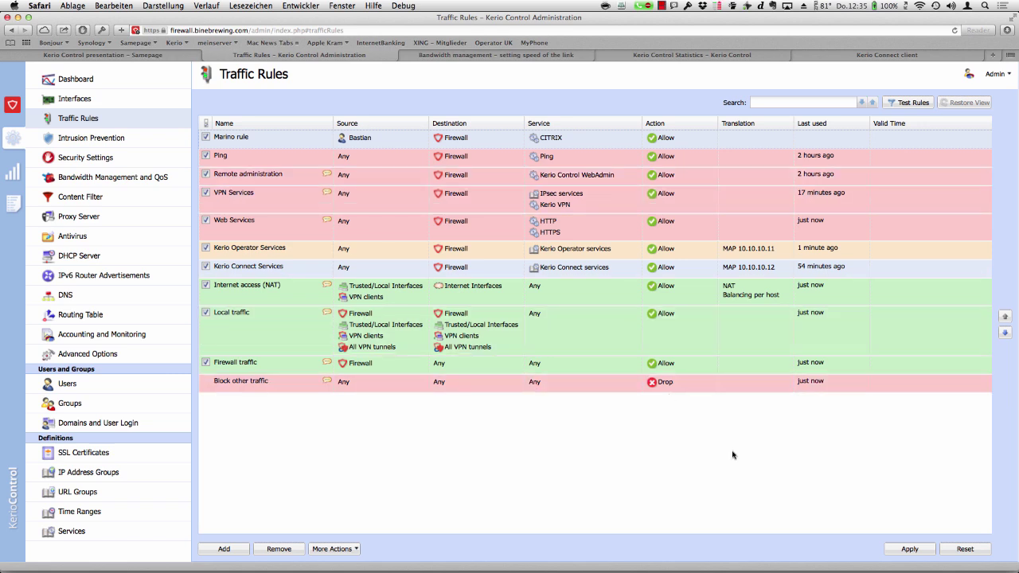
- Reset the traffic rules to drop the unsaved Marino rule and show the Dashboard
click(964, 549)
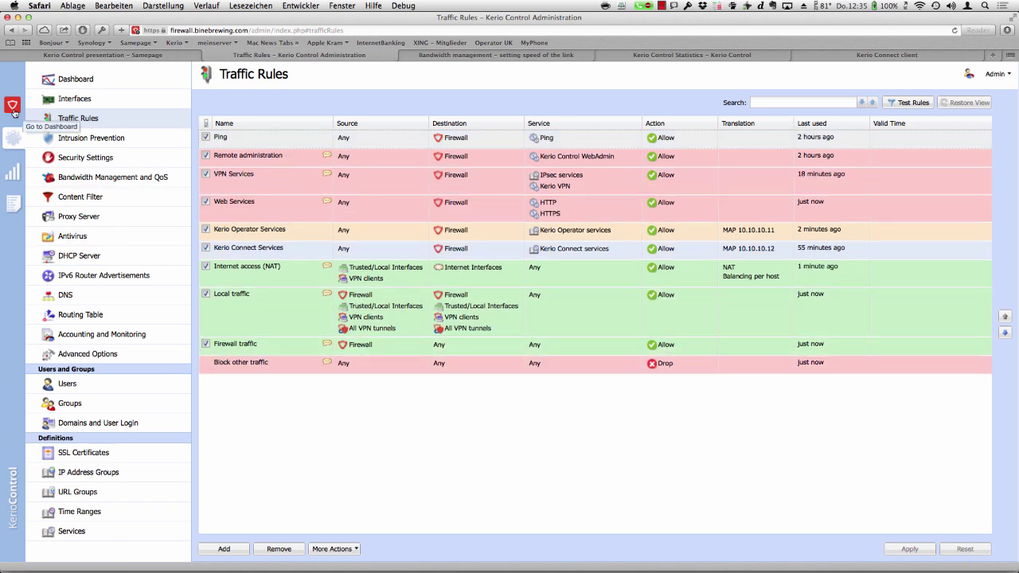
click(73, 83)
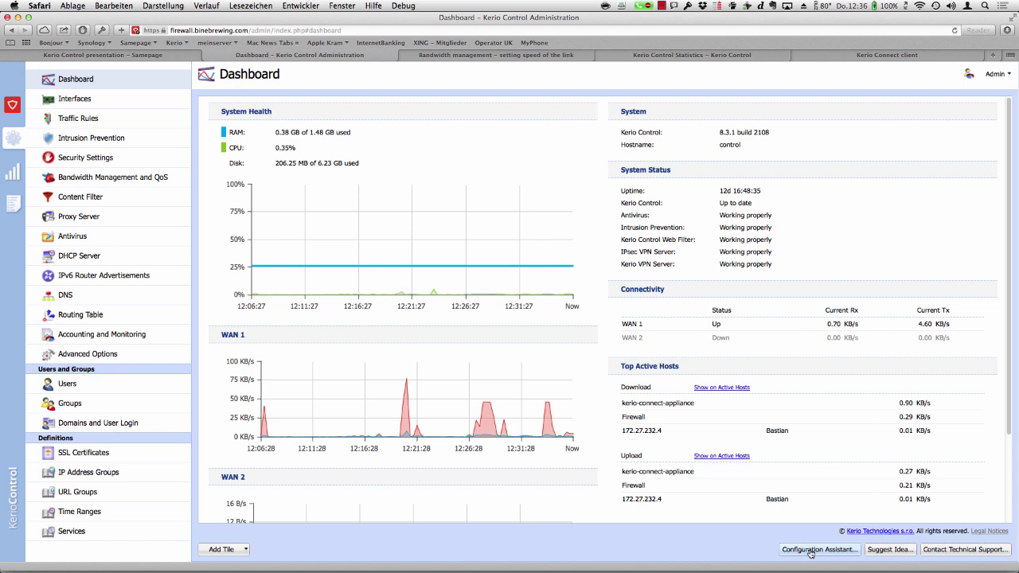
click(811, 549)
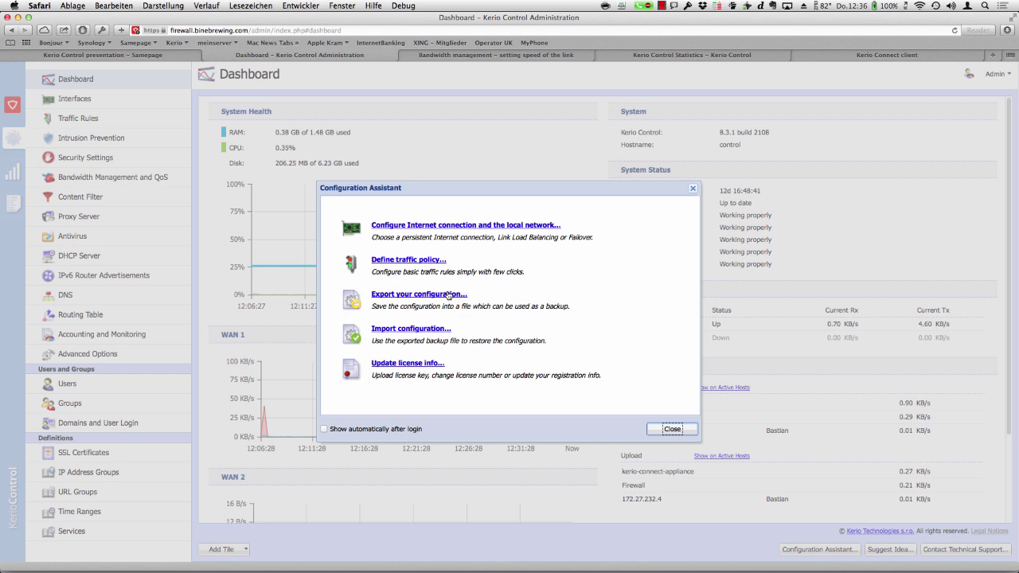
click(448, 296)
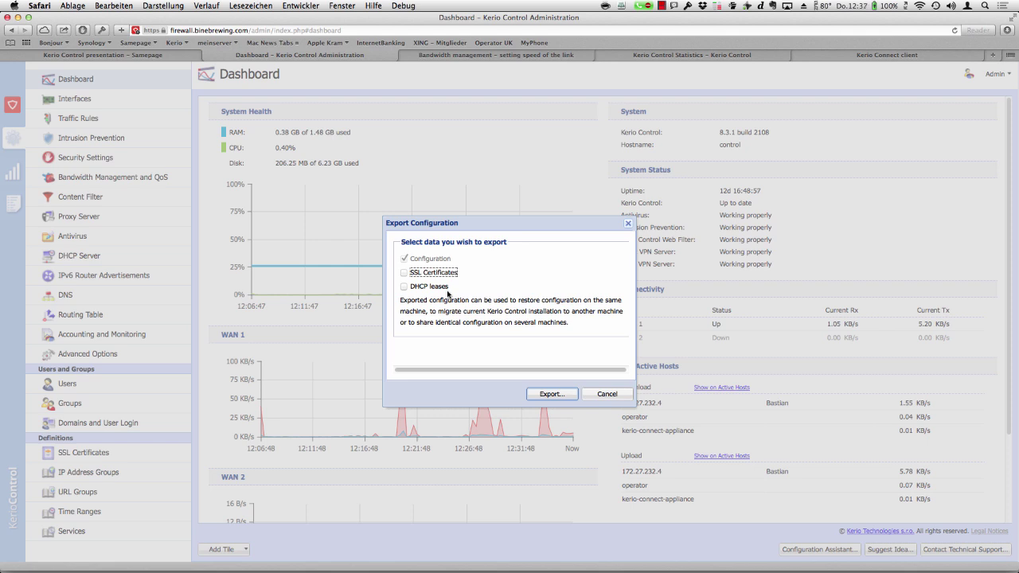
click(611, 395)
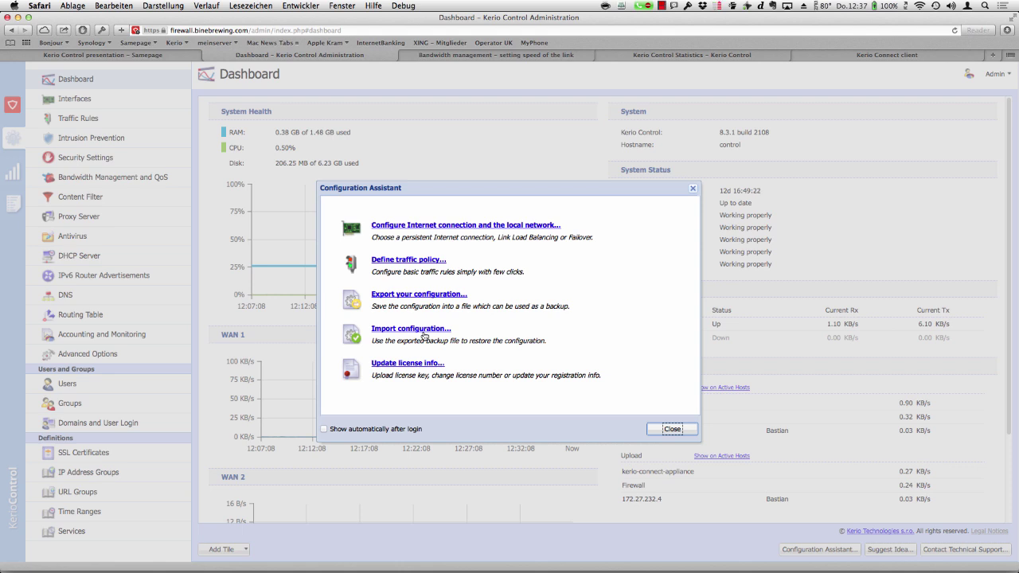
click(672, 430)
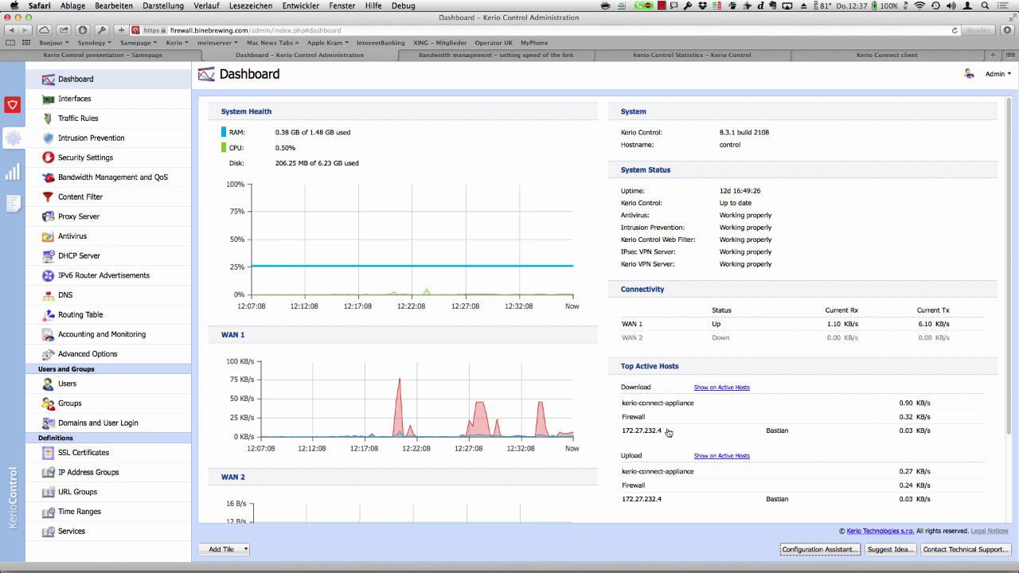
- In Advanced Options' Configuration Backup, keep FTP as the service and run a backup now
click(91, 355)
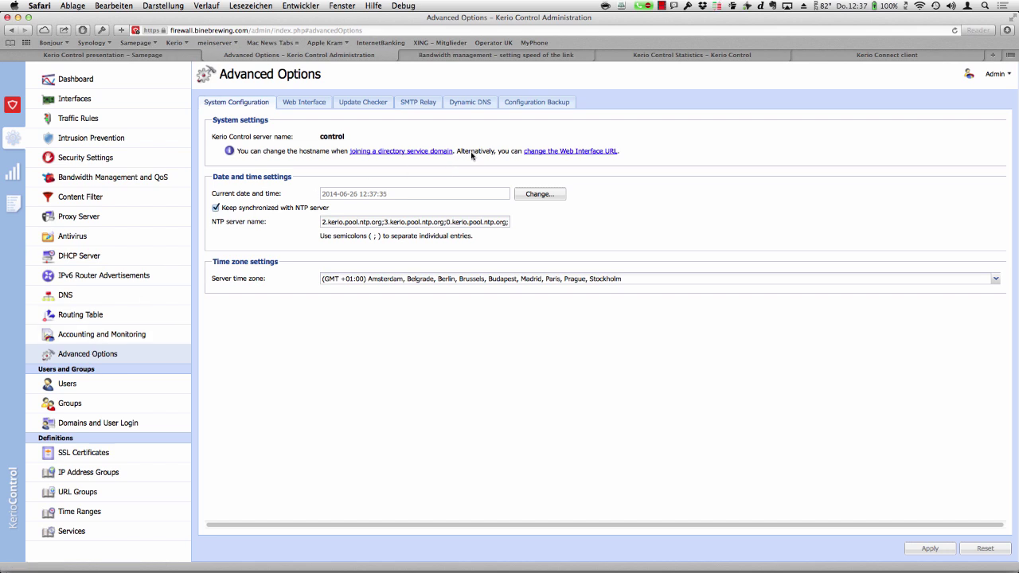
click(551, 104)
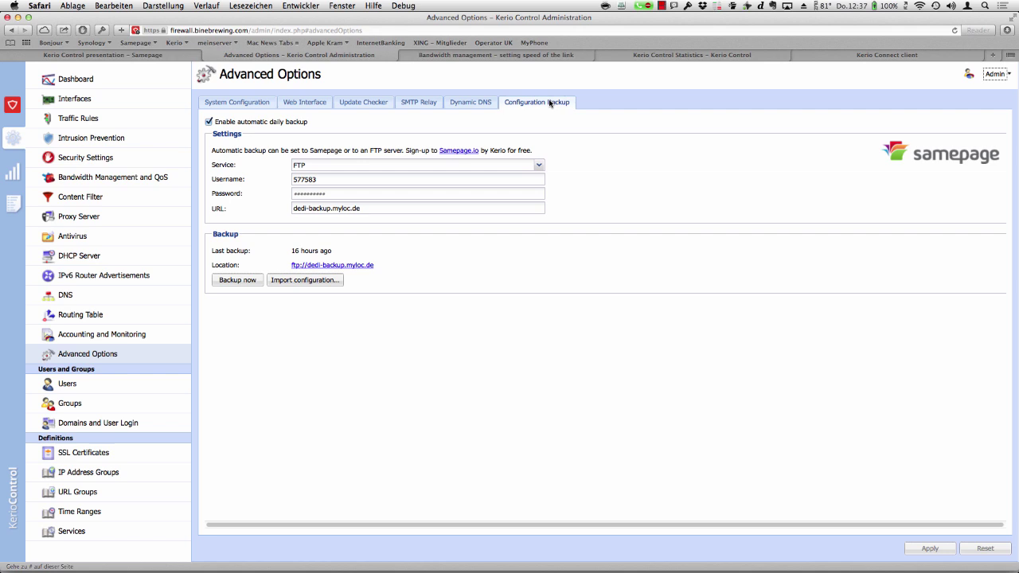
click(539, 167)
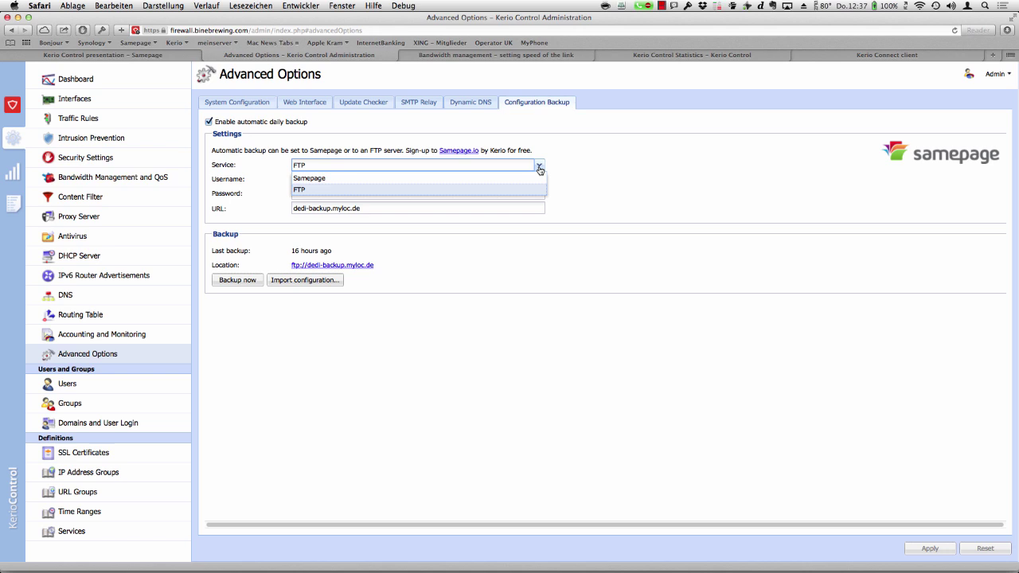
click(617, 149)
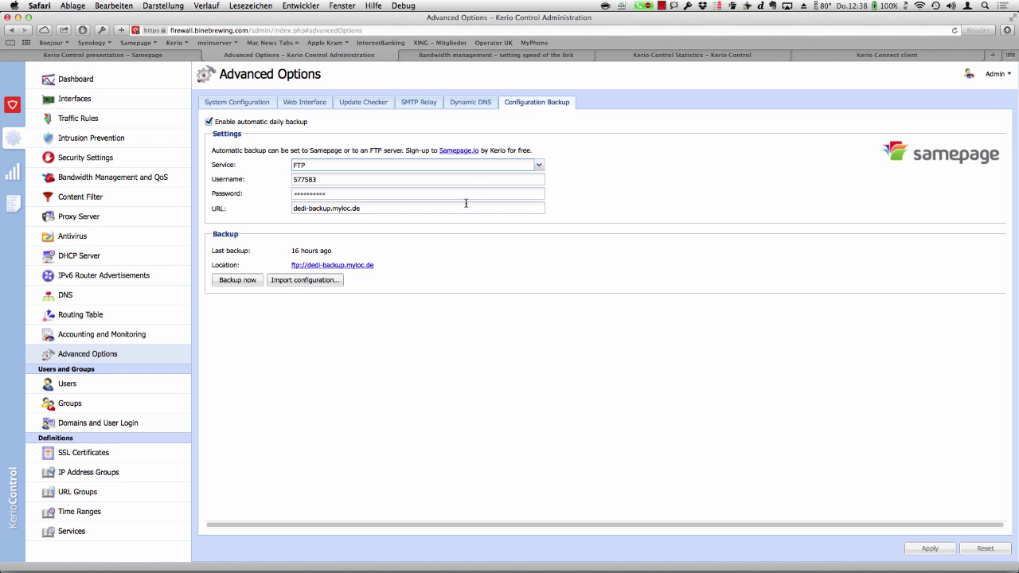
click(243, 285)
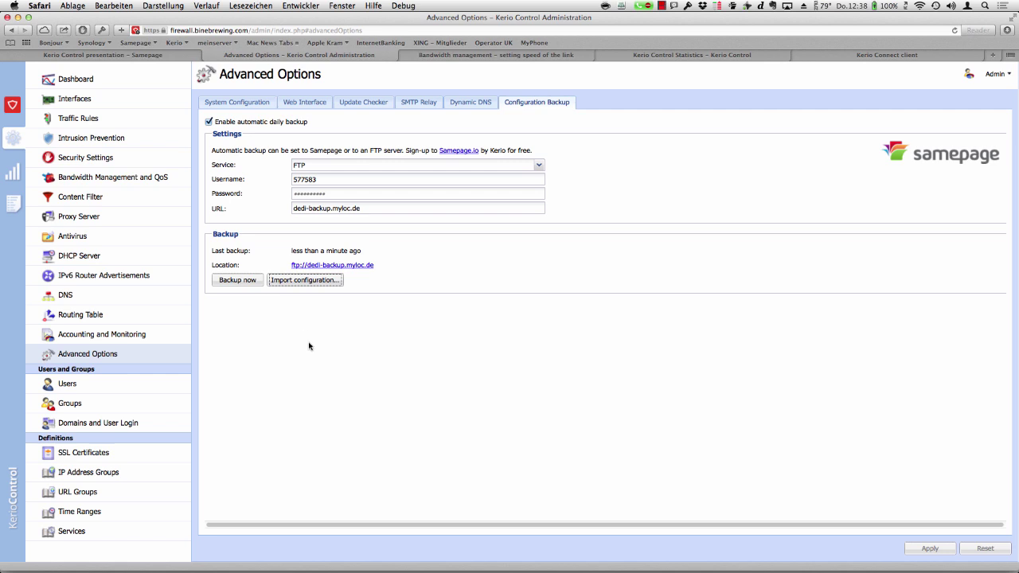
- Open and cancel the configuration import dialog, then switch to the Kerio Control Statistics tab
click(311, 282)
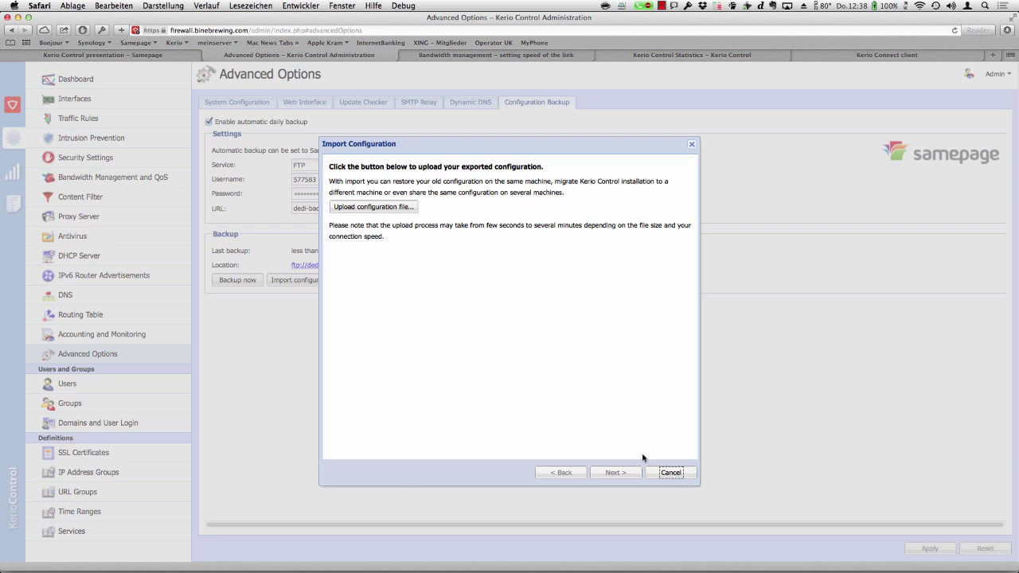
click(670, 473)
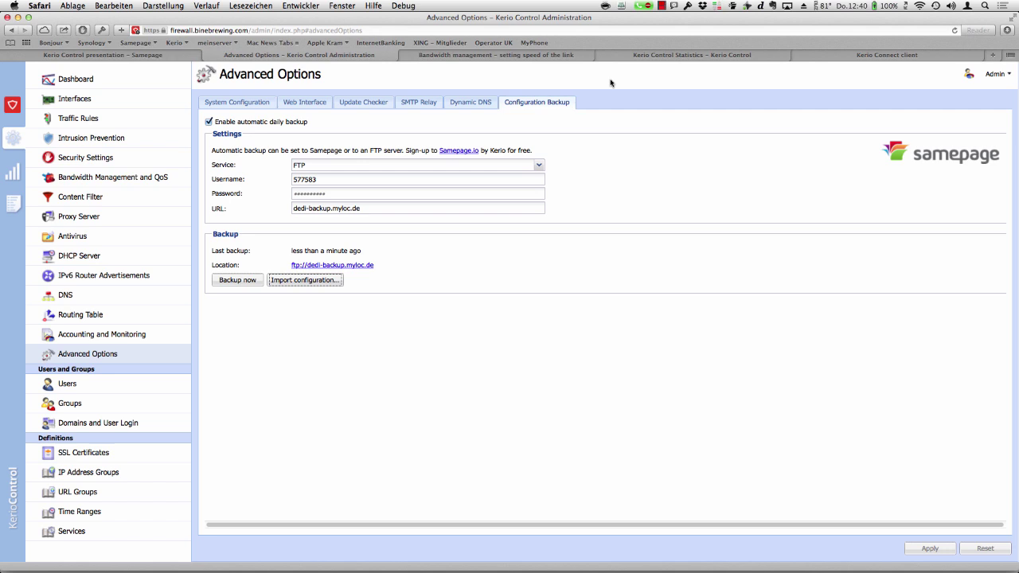
click(653, 56)
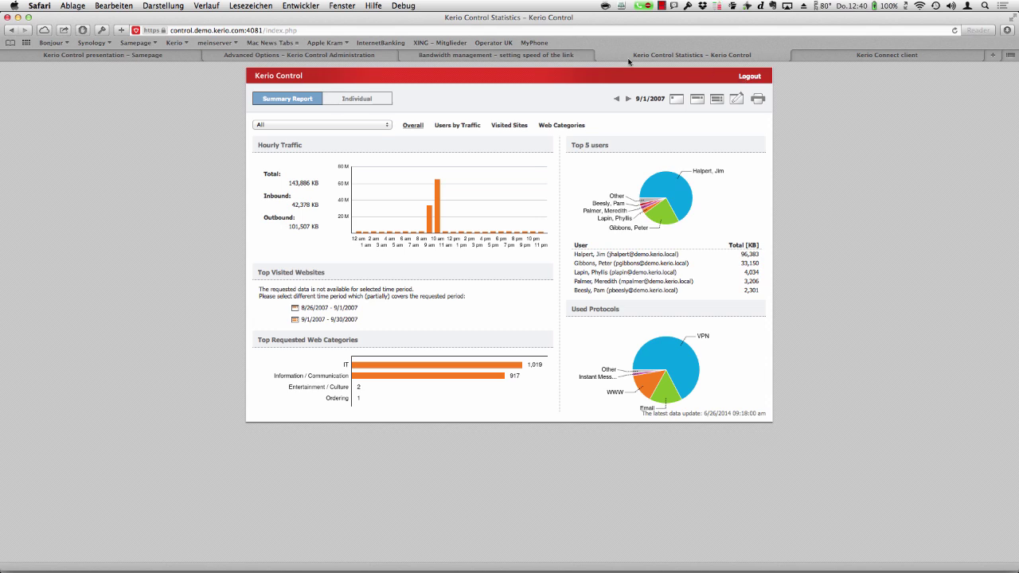
- Show the Individual report for a selected user
click(354, 99)
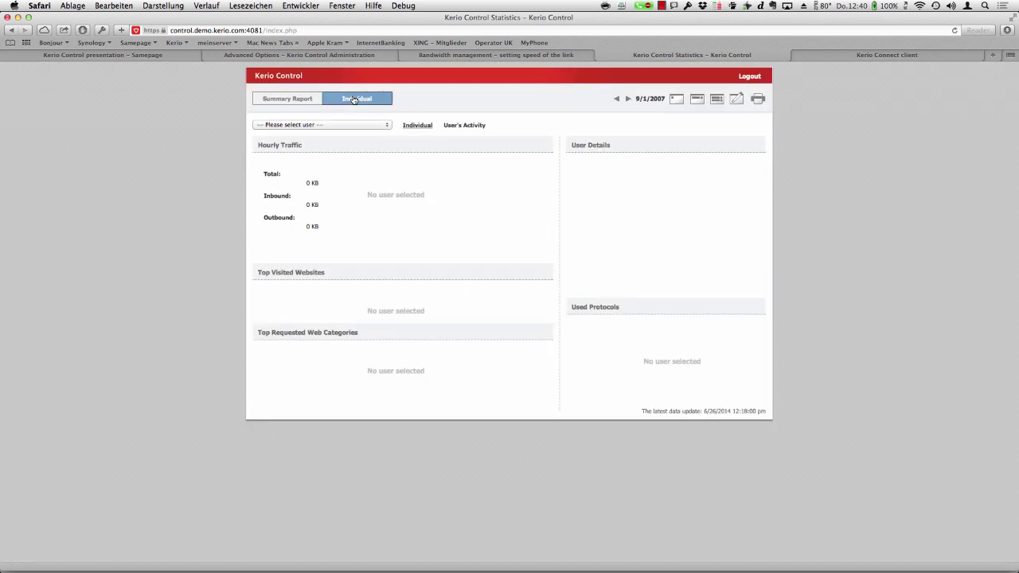
click(336, 125)
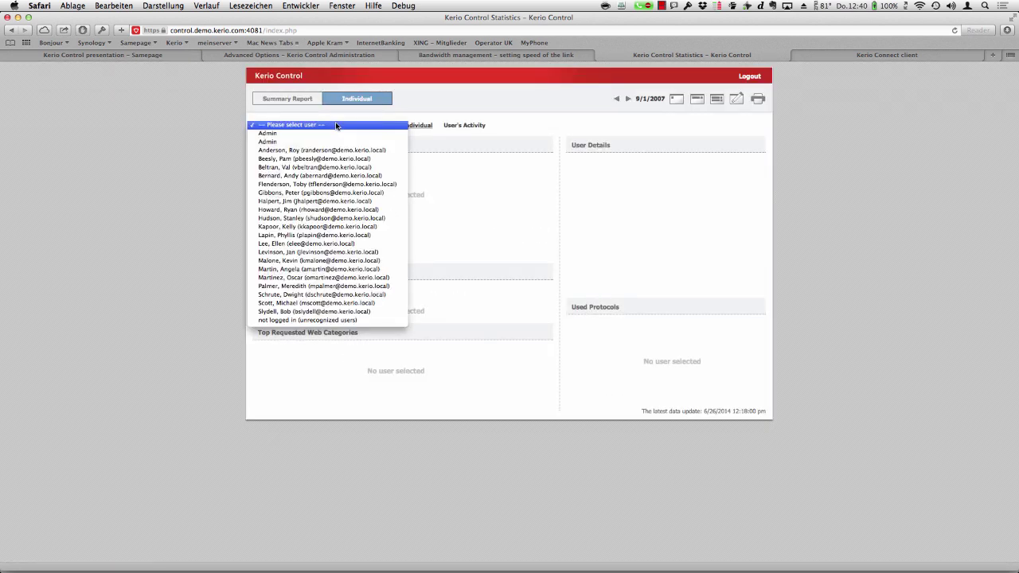
click(335, 160)
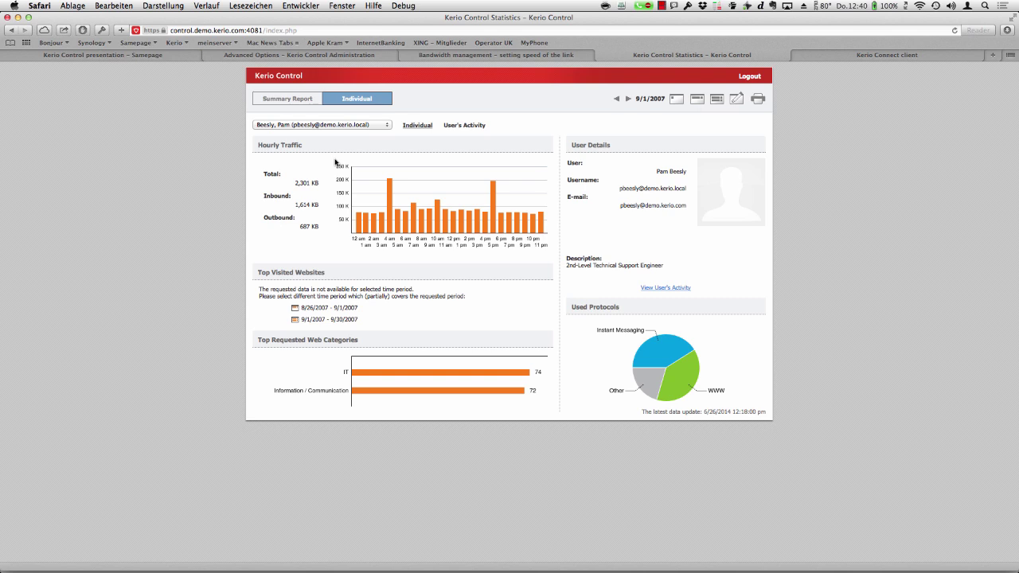
- Back in the Summary Report, view Users by Traffic, Top Visited Websites, then Top Requested Web Categories
click(287, 100)
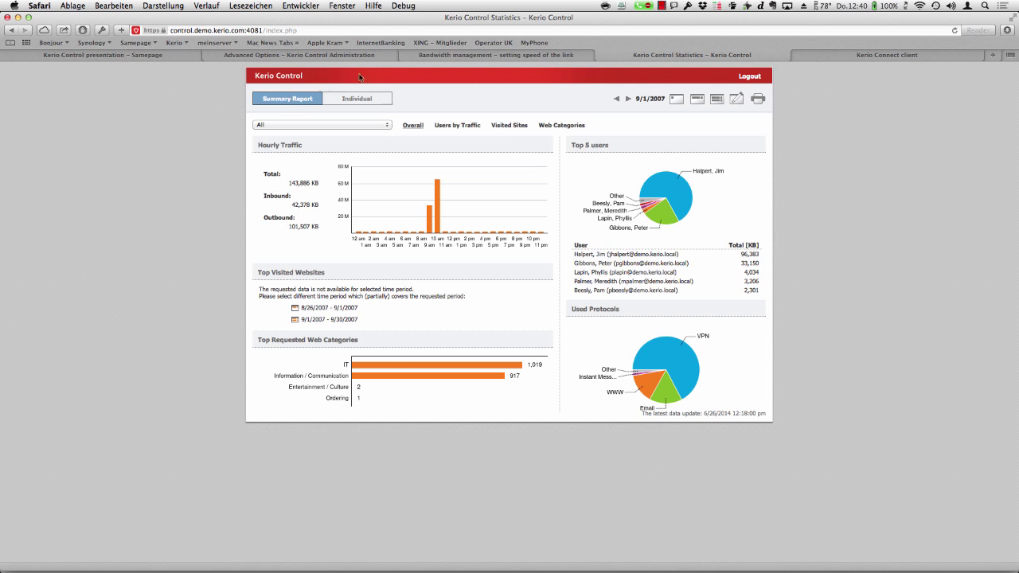
click(466, 127)
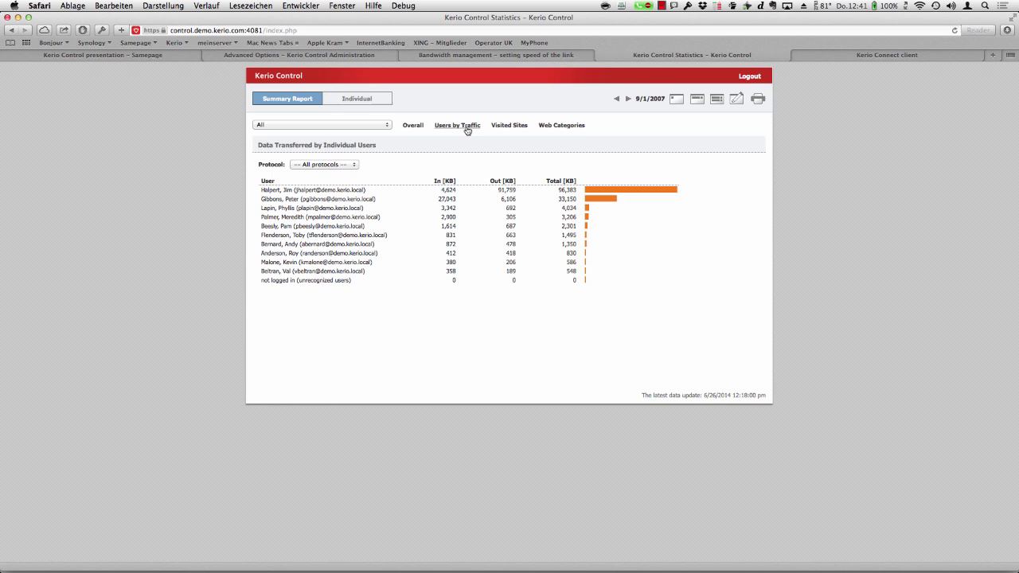
click(510, 127)
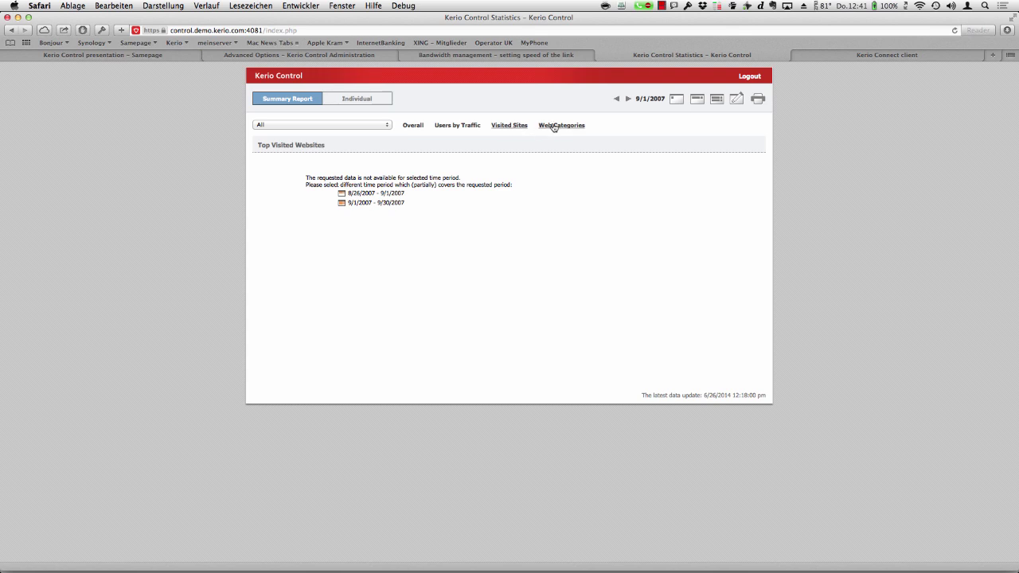
click(554, 127)
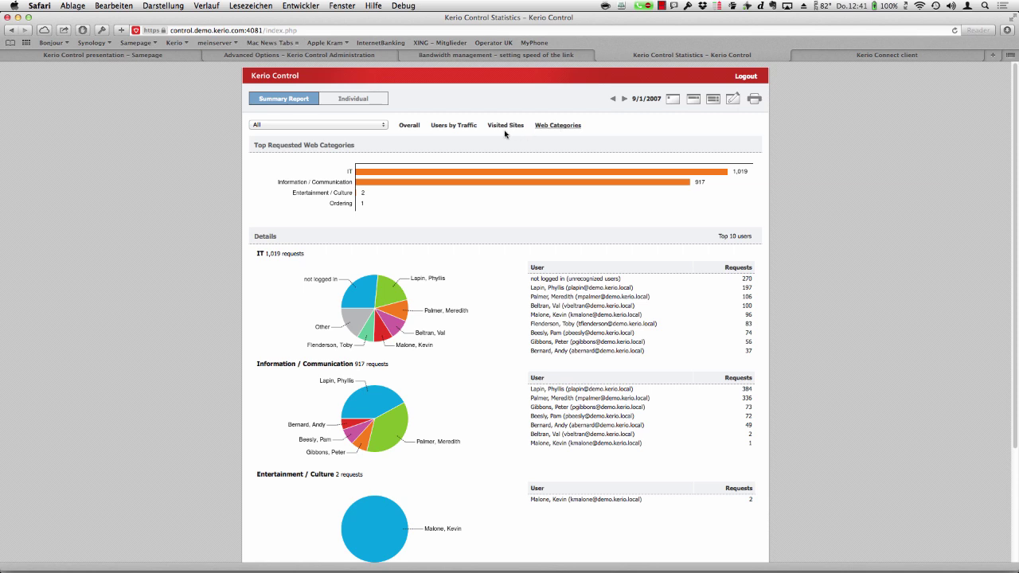
- In Users by Traffic, try the P2P and Remote Access protocol filters, then settle on WWW with group All
click(470, 127)
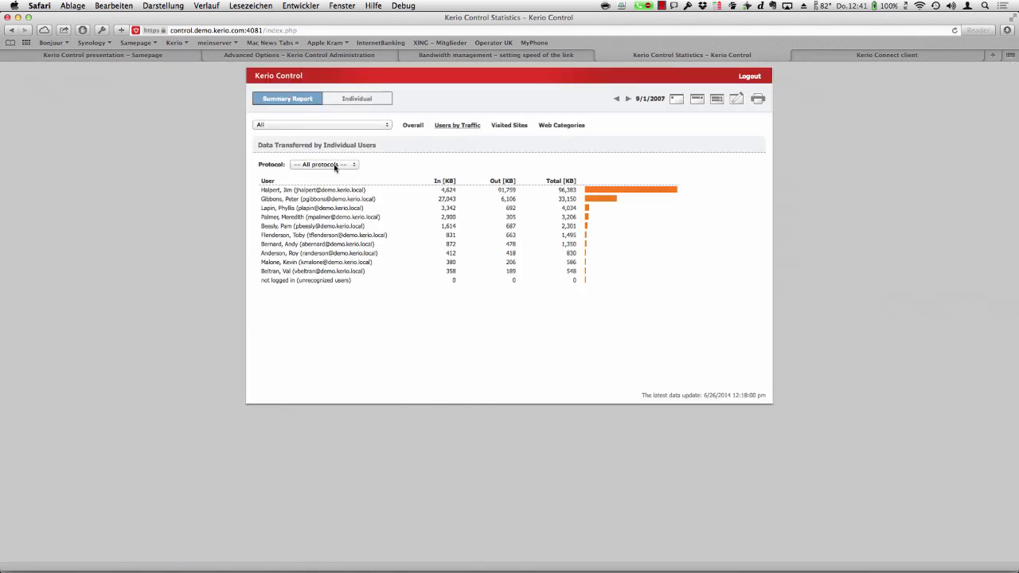
click(336, 166)
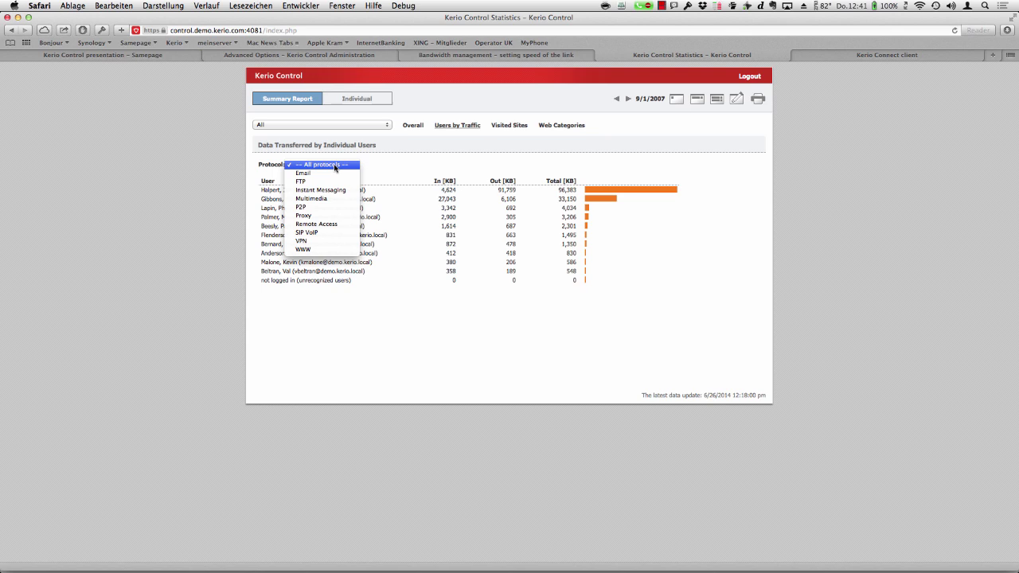
click(331, 207)
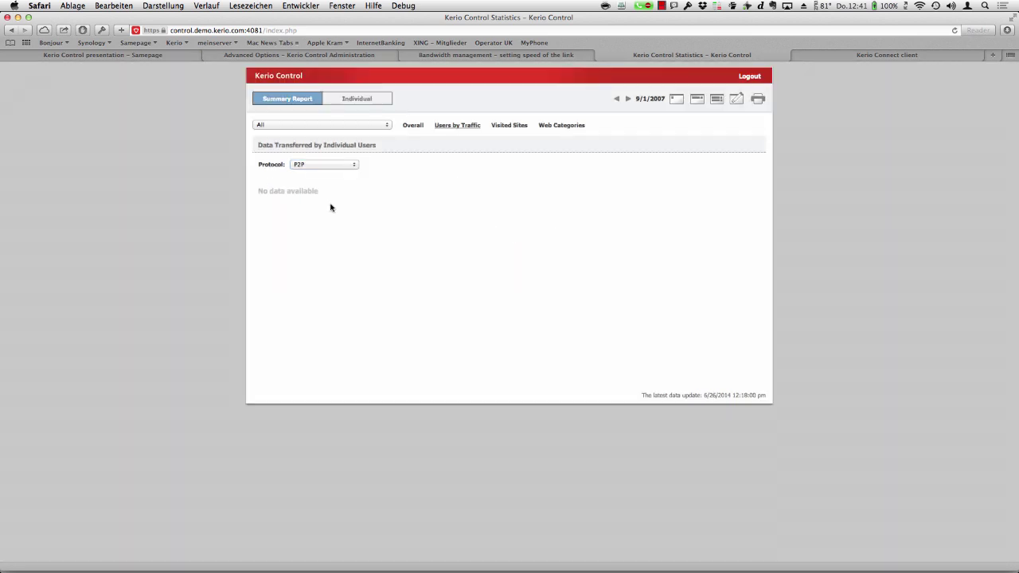
click(336, 165)
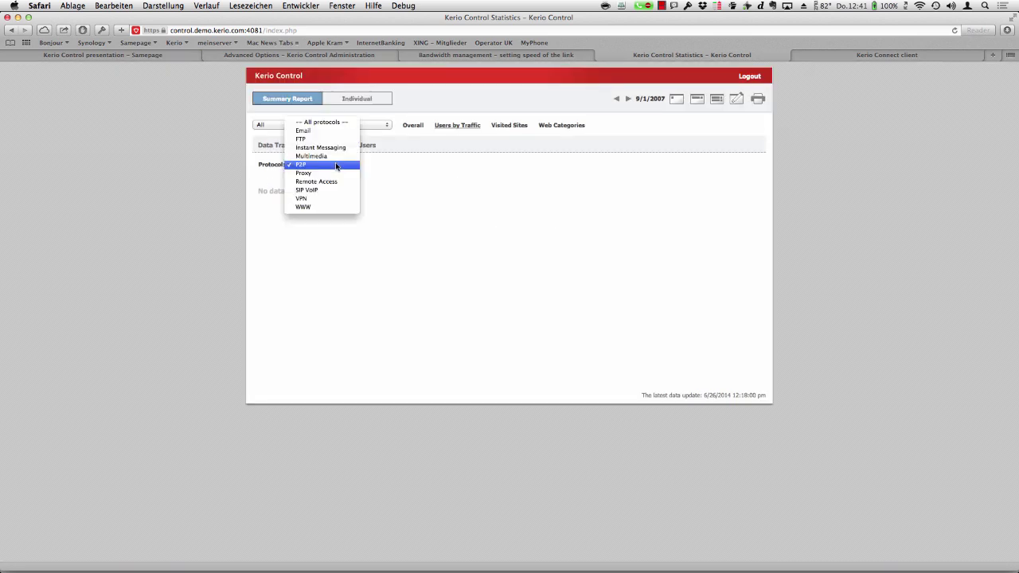
click(316, 181)
click(323, 165)
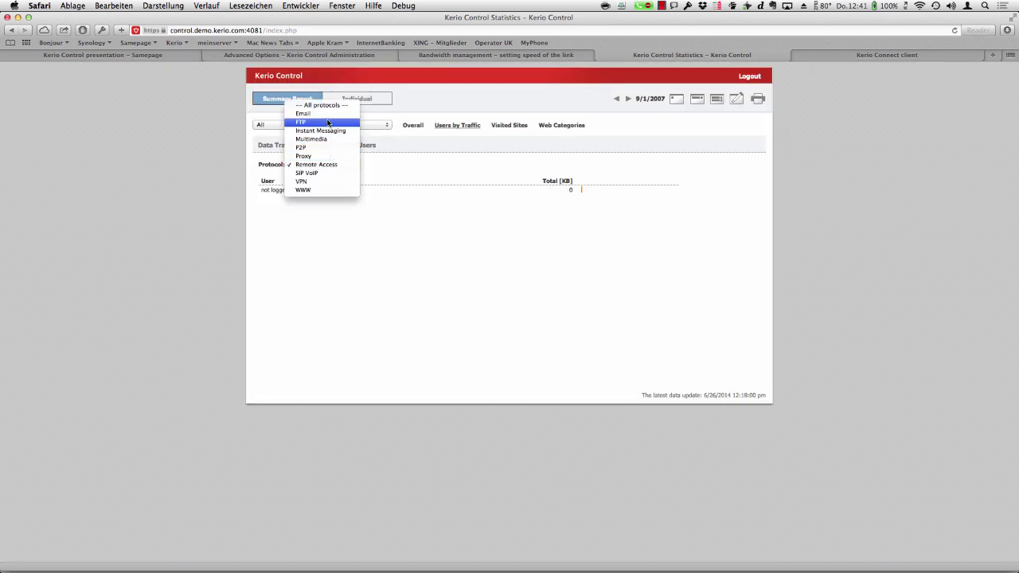
click(323, 192)
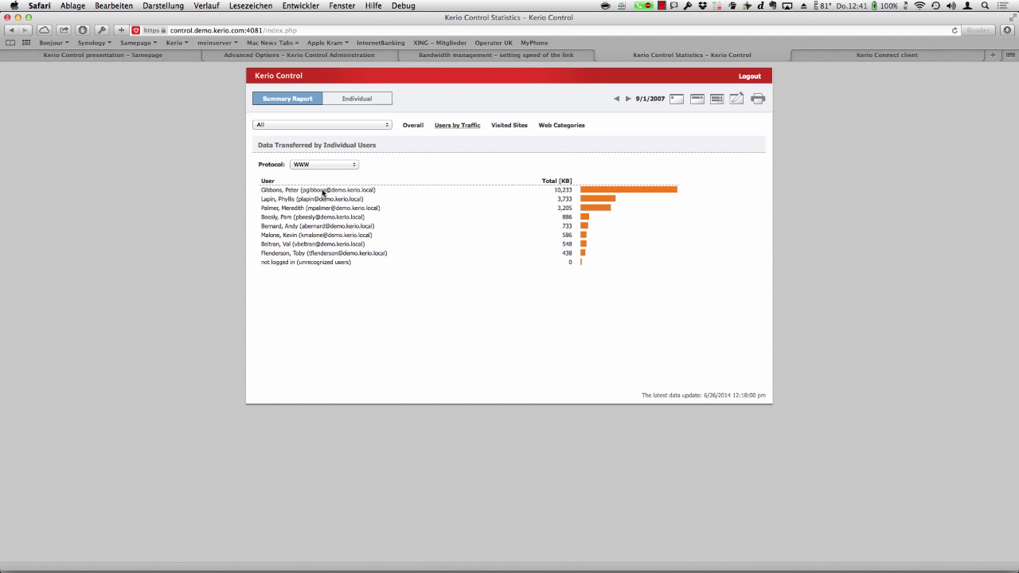
click(330, 124)
click(345, 125)
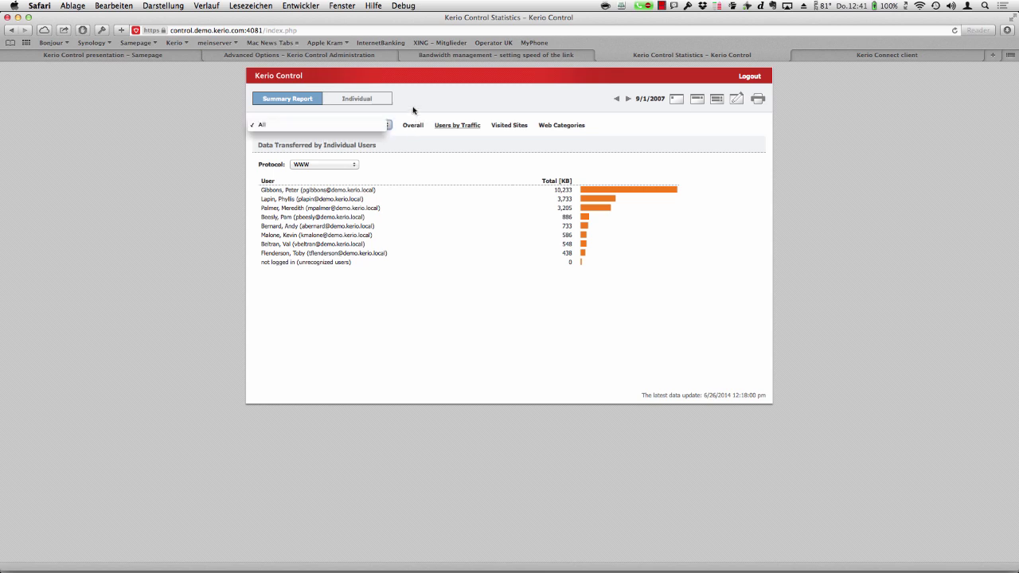
- Open the Individual report and select the Sales Engineer from the user list
click(368, 98)
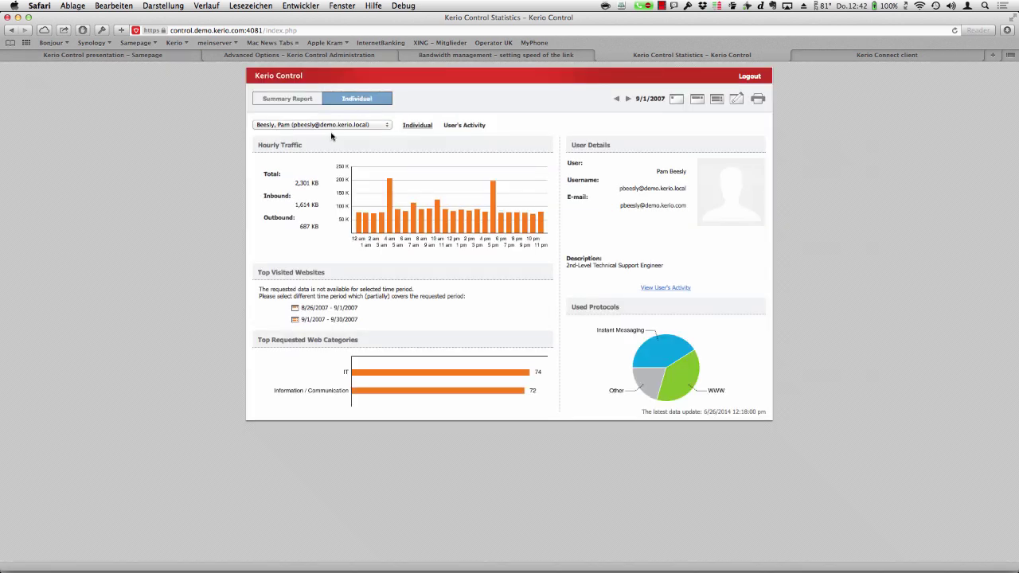
click(326, 125)
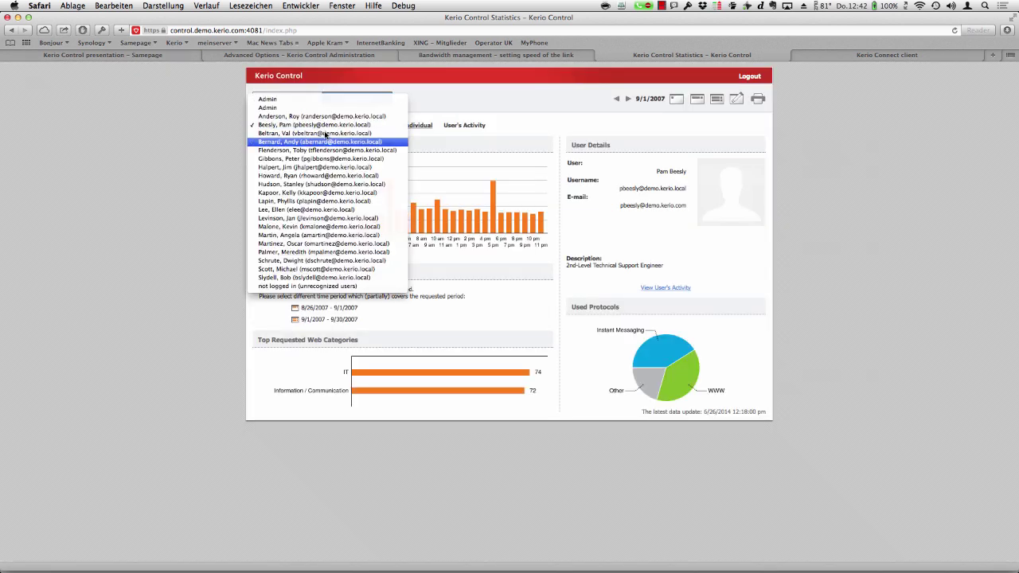
click(323, 158)
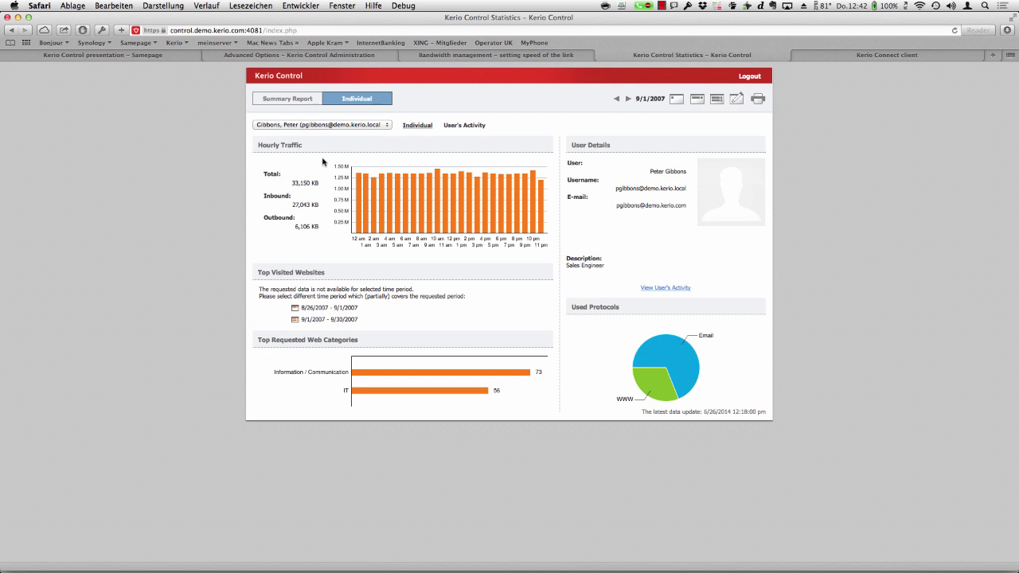
- View the Sales Engineer's User's Activity details for web and messaging
click(469, 126)
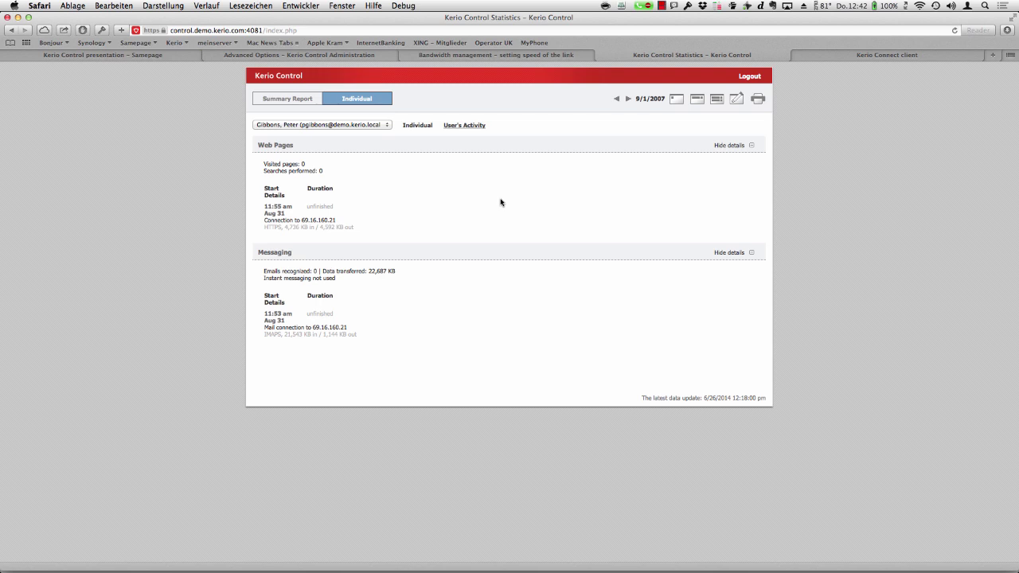
- Return to the Samepage Kerio Control presentation agenda in the browser
click(157, 56)
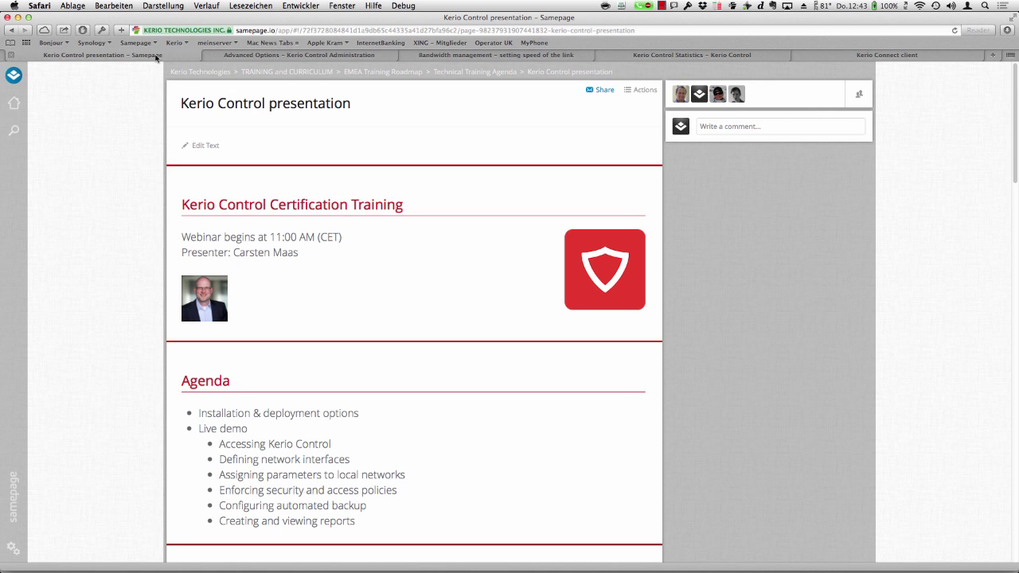